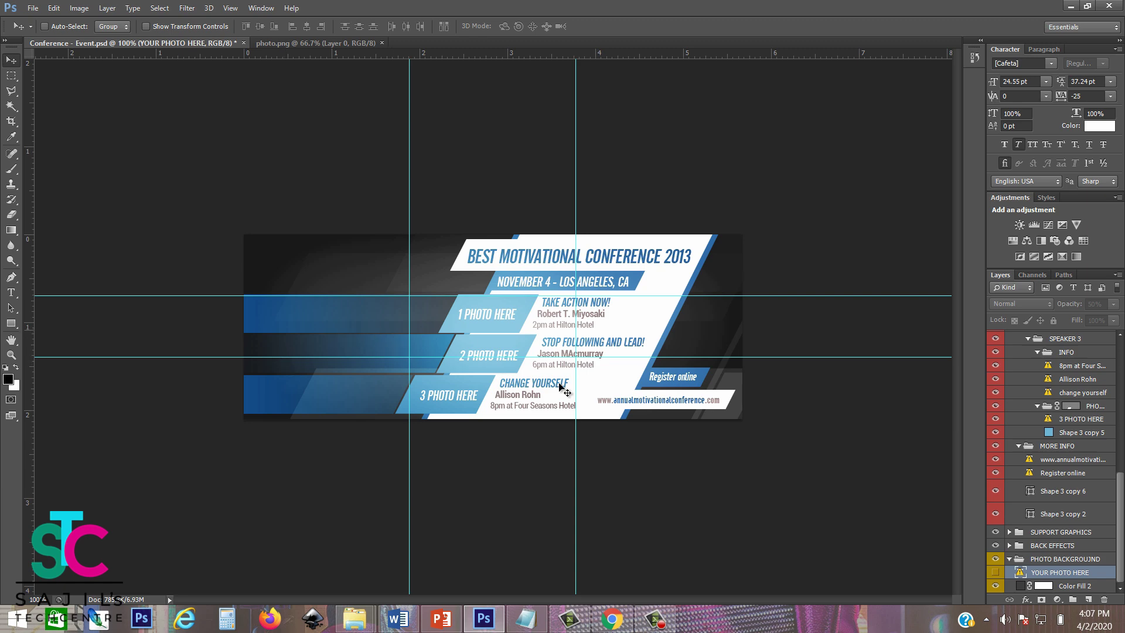
# - Switch to Chrome and look through the service listings on the fivesquid homepage
pyautogui.click(612, 618)
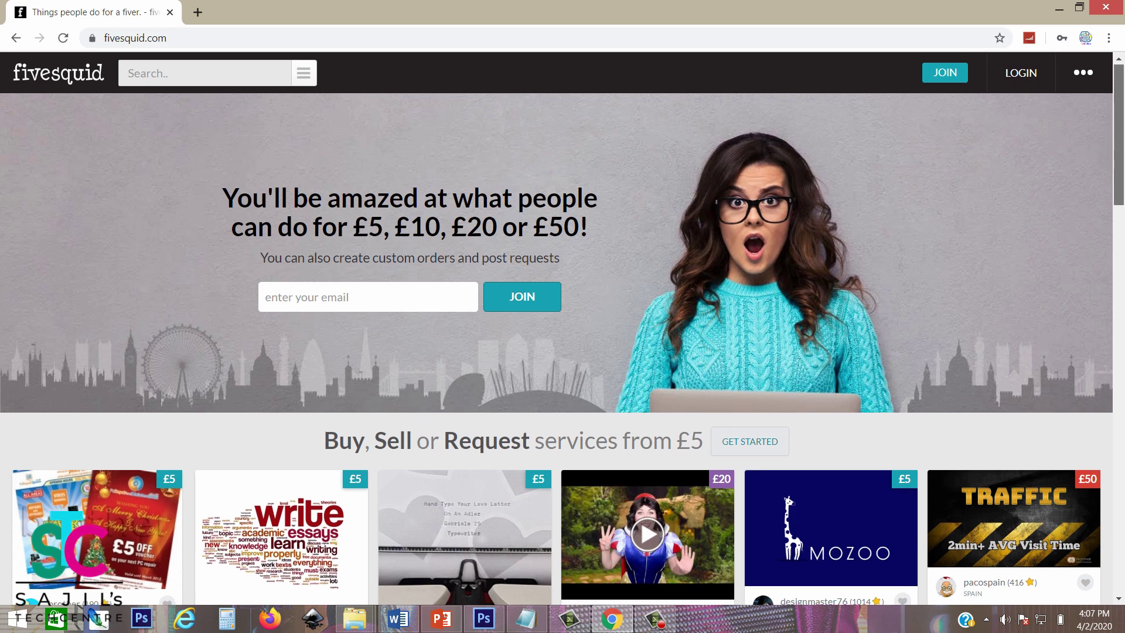
pyautogui.scroll(-1, 1123, 134)
pyautogui.moveTo(1124, 154); pyautogui.dragTo(1123, 88)
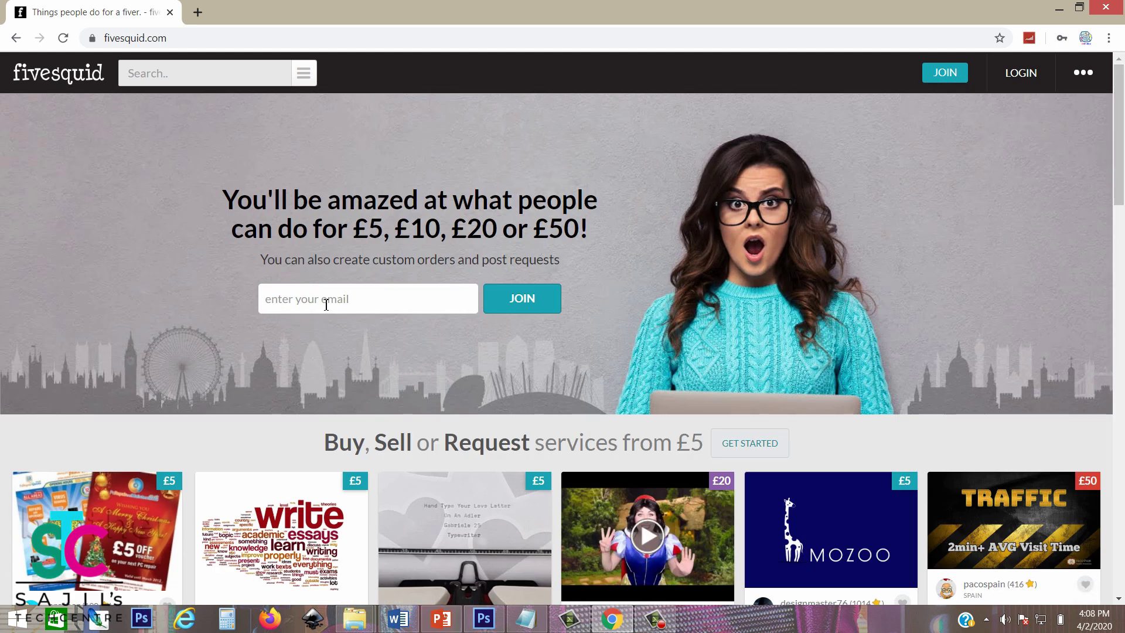
pyautogui.moveTo(1124, 191); pyautogui.dragTo(1124, 249)
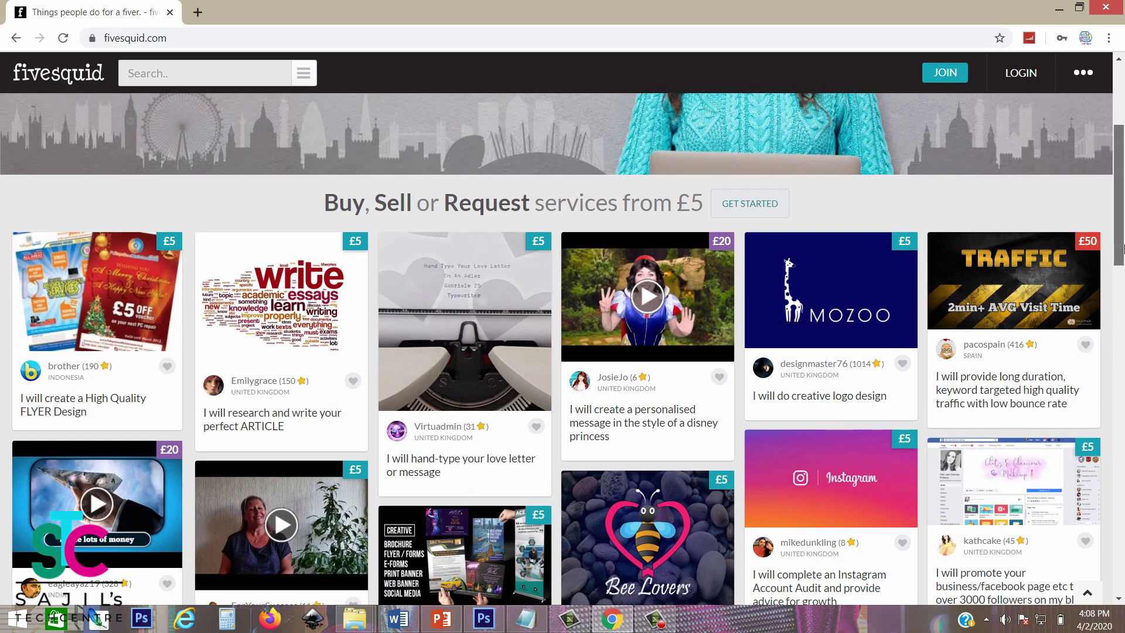
pyautogui.moveTo(1124, 250); pyautogui.dragTo(1123, 394)
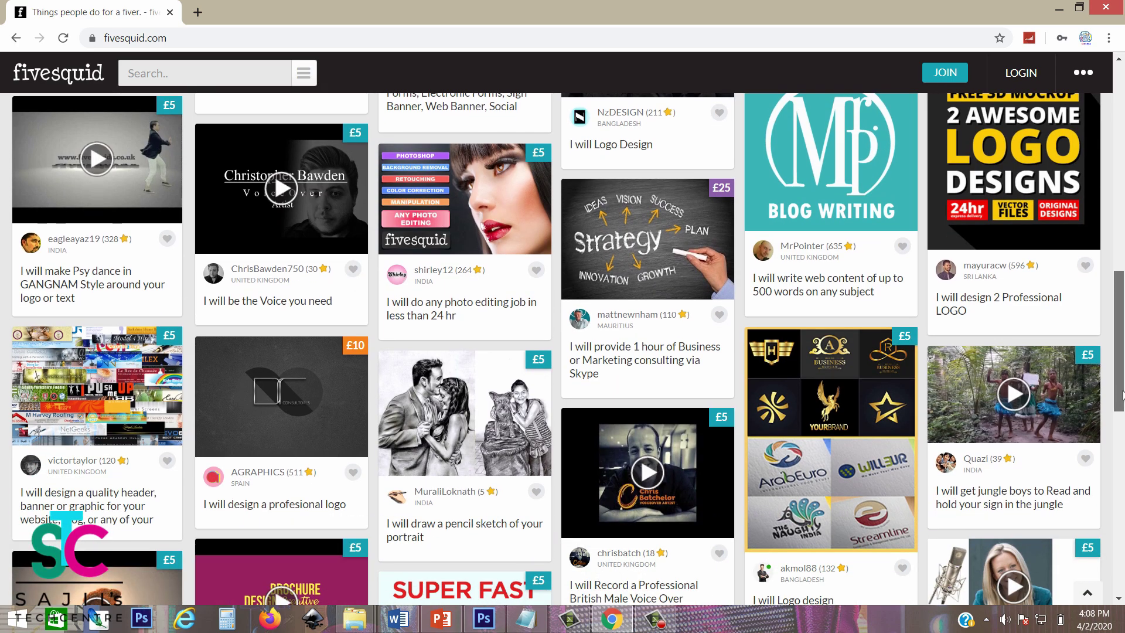
pyautogui.moveTo(1123, 395); pyautogui.dragTo(1123, 212)
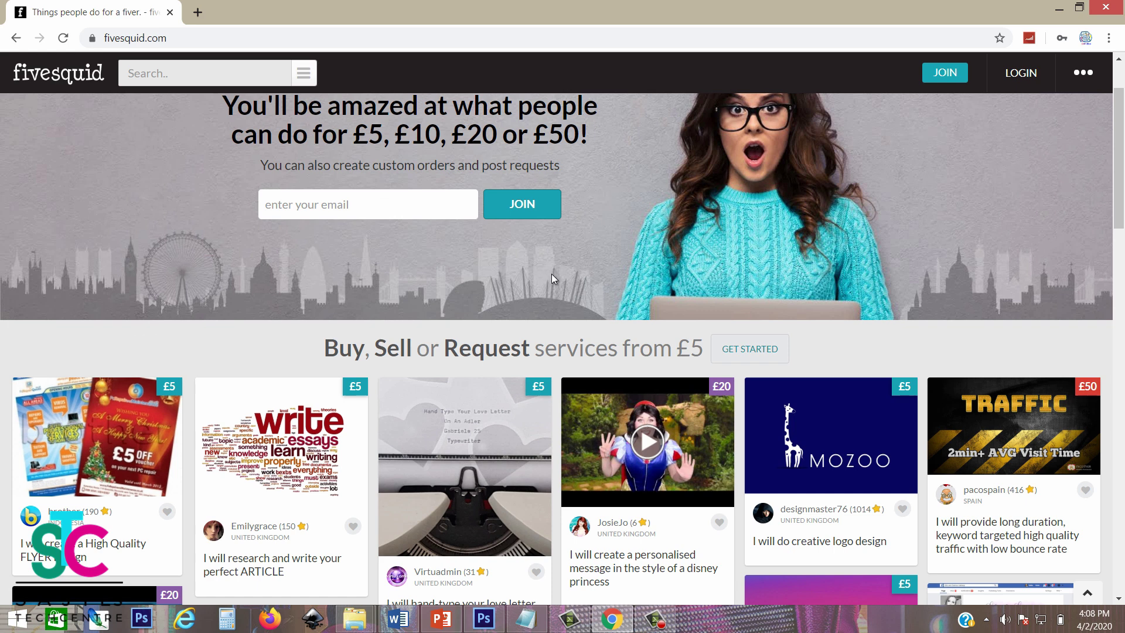
# - Highlight the £5 starting price in the Buy, Sell or Request services heading, and clear the selection
pyautogui.moveTo(702, 349); pyautogui.dragTo(684, 350)
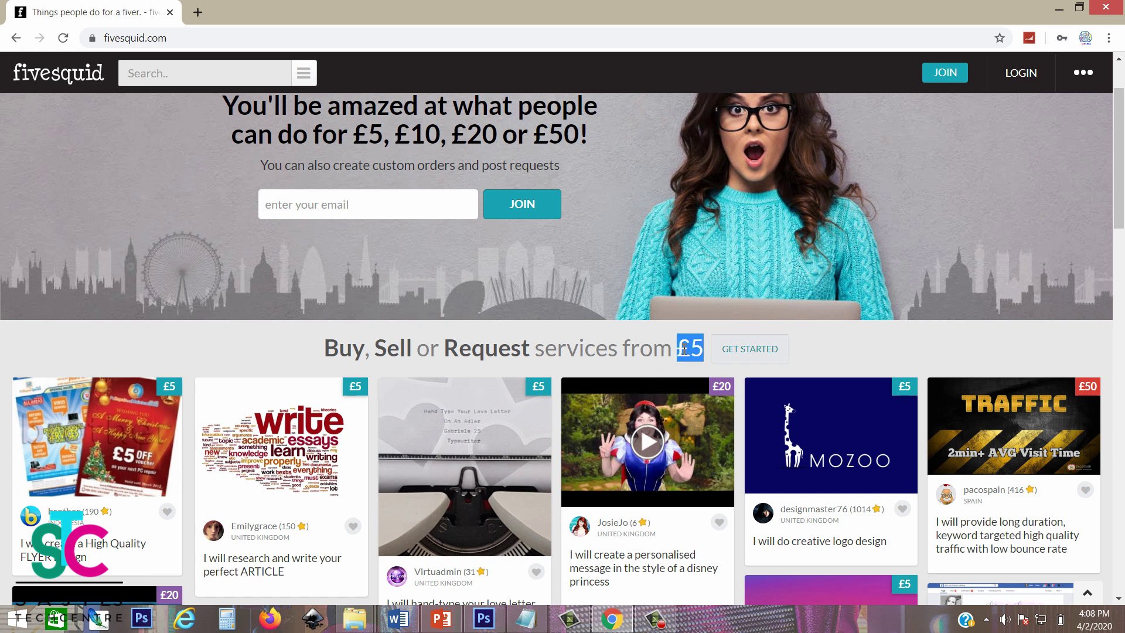
pyautogui.click(678, 352)
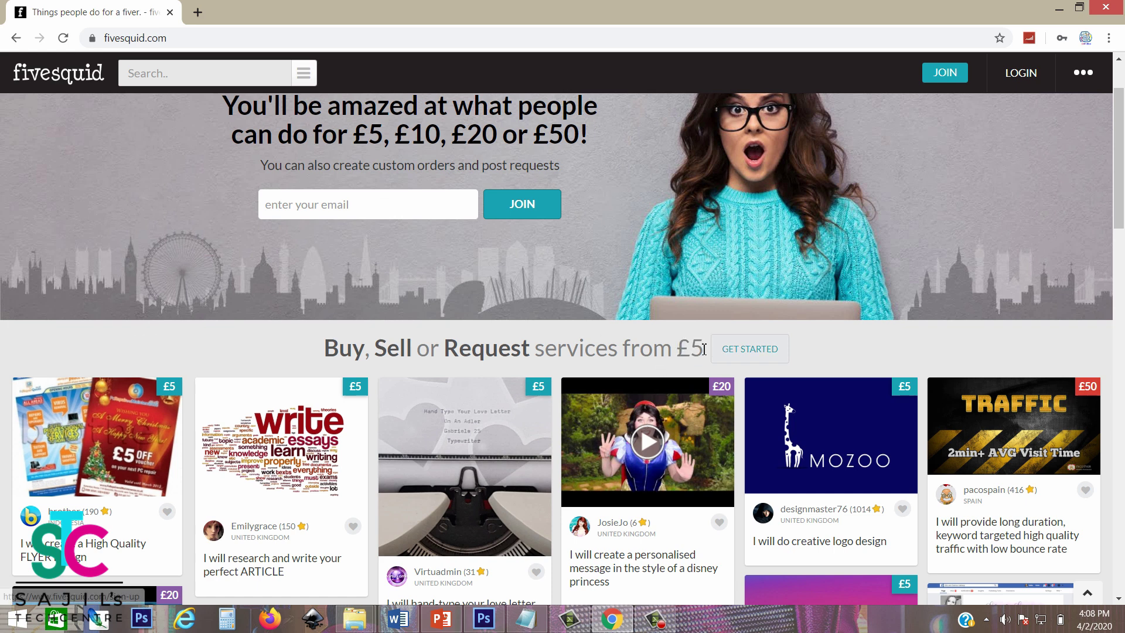
pyautogui.doubleClick(690, 349)
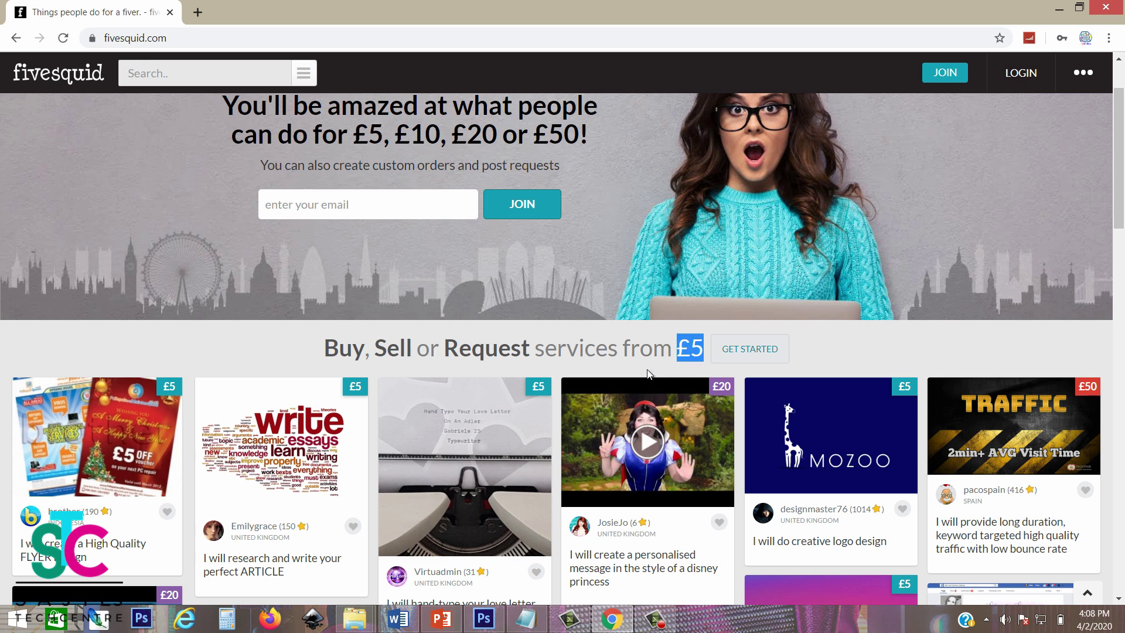
pyautogui.click(818, 350)
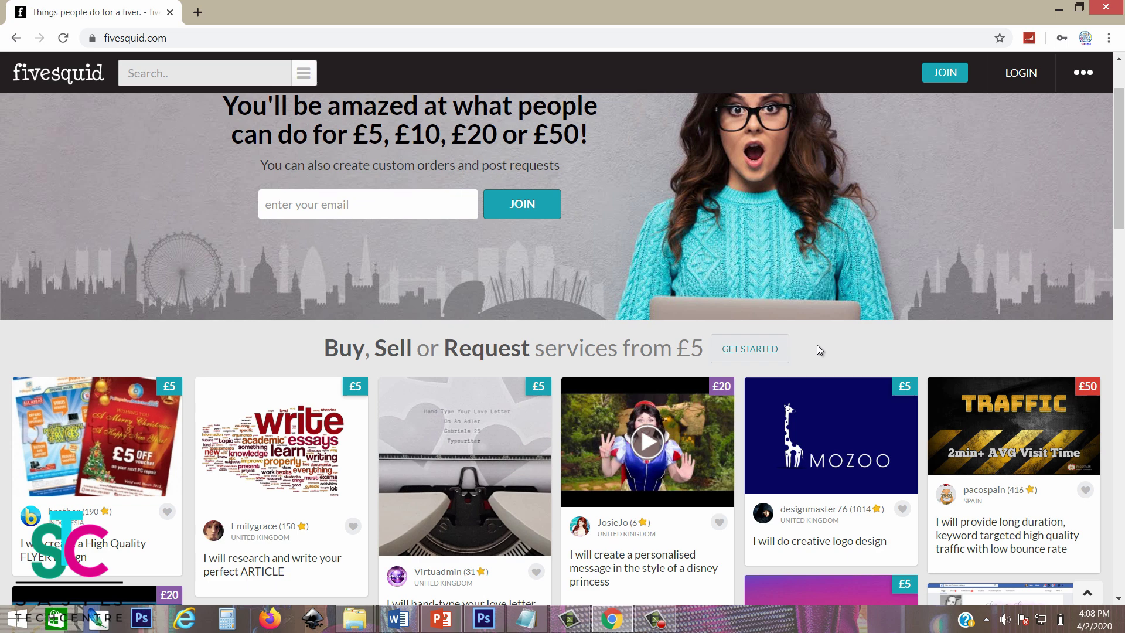
# - Review the homepage's welcome banner and the first row of service offers
pyautogui.scroll(2, 1123, 111)
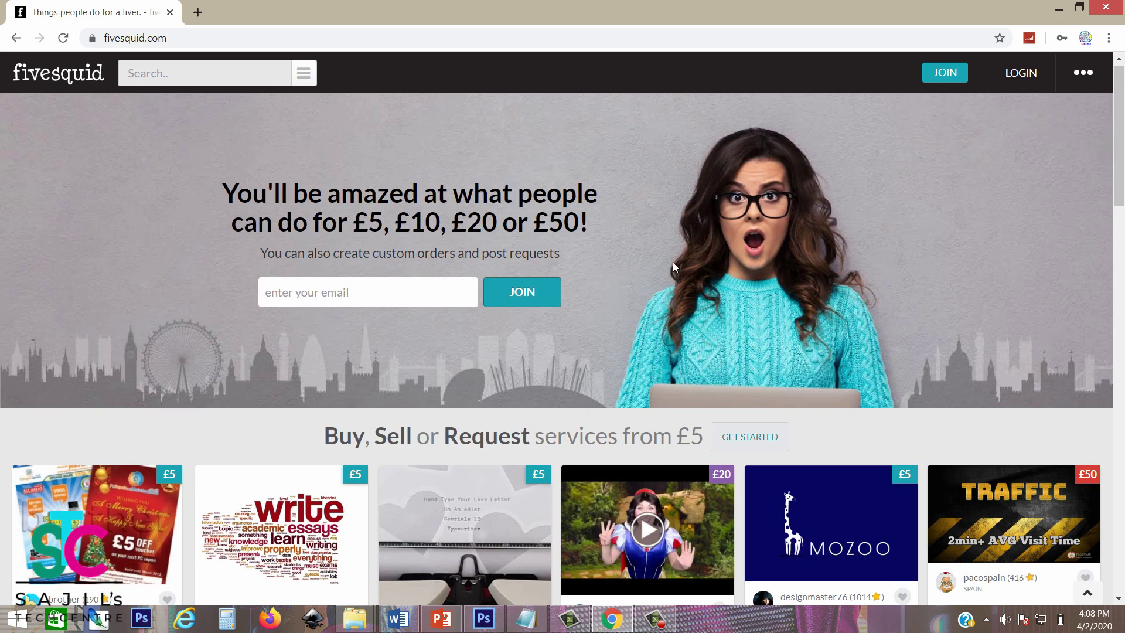
pyautogui.scroll(-3, 1123, 203)
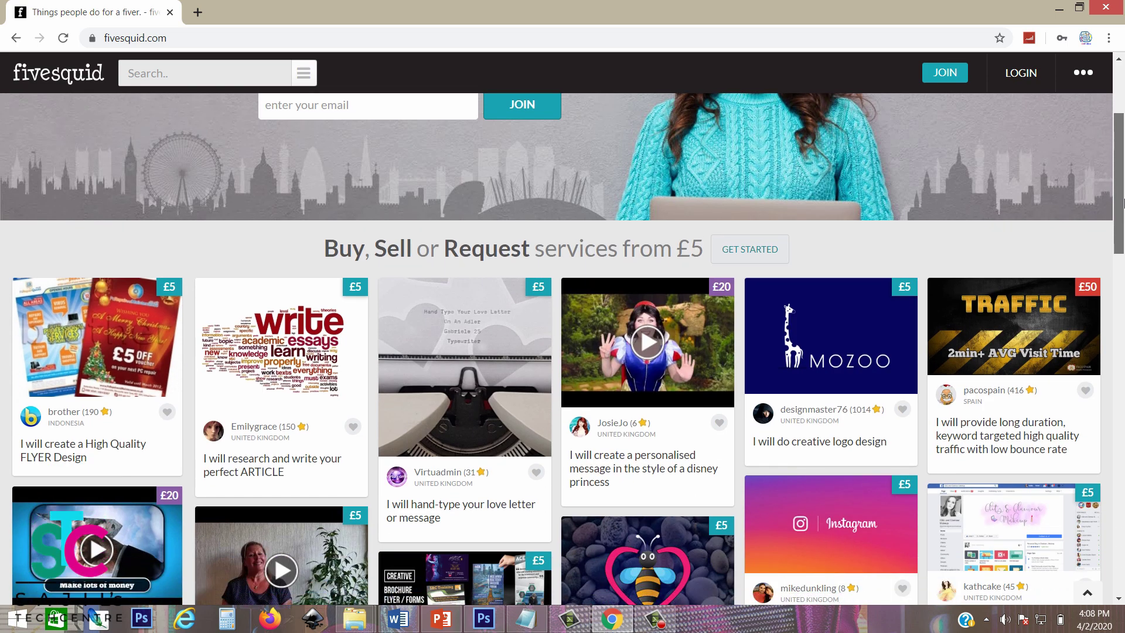
pyautogui.scroll(3, 1123, 203)
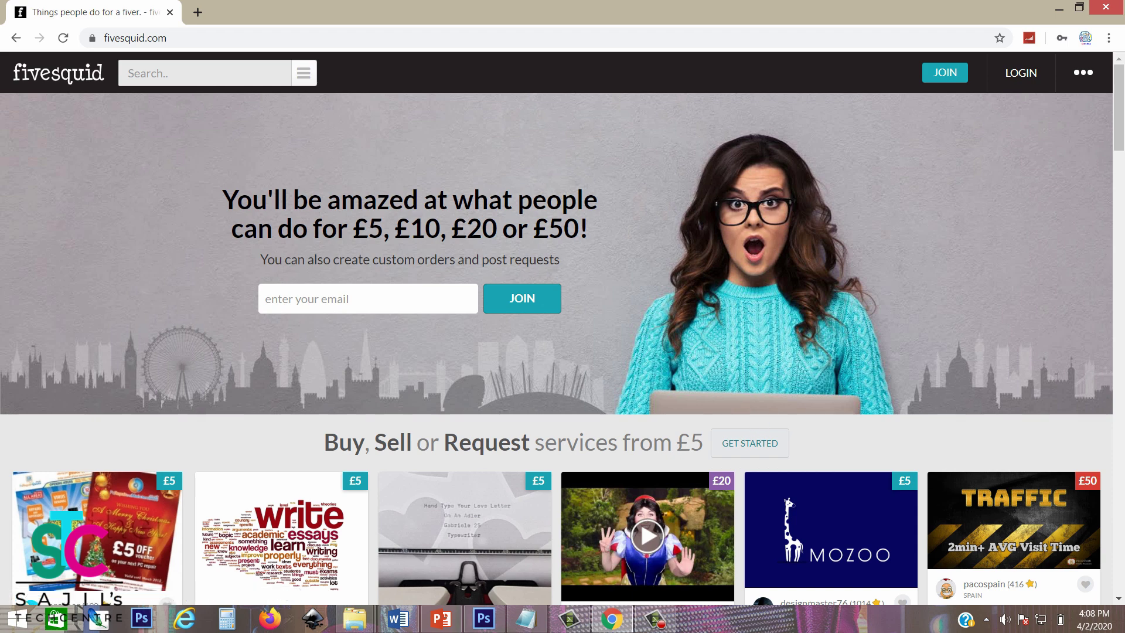
pyautogui.scroll(-3, 1124, 164)
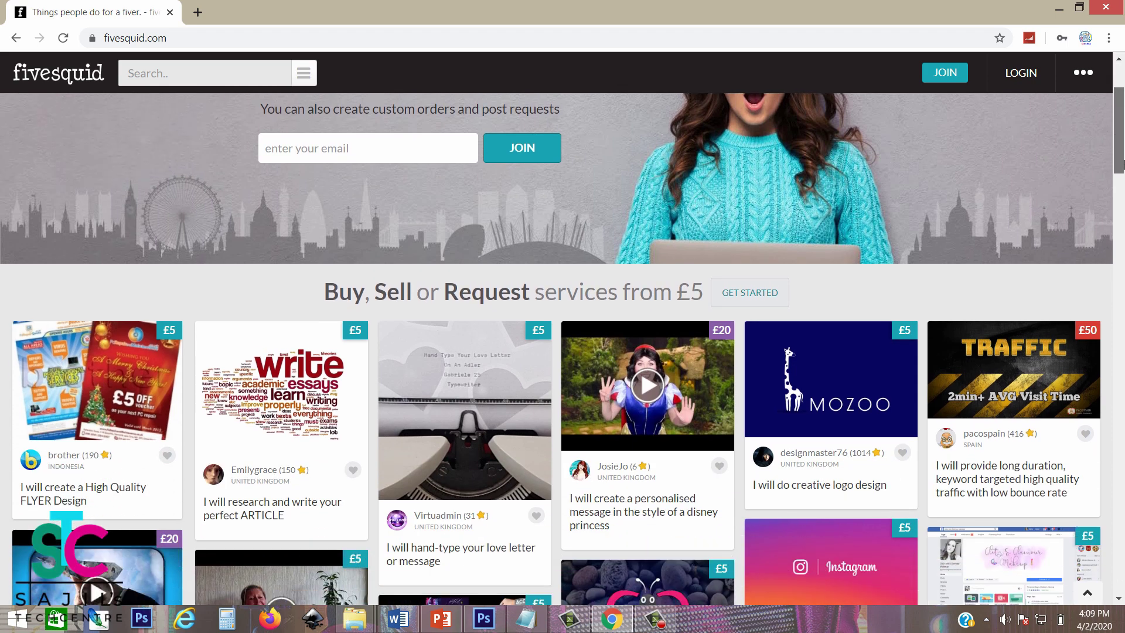
pyautogui.moveTo(1123, 164); pyautogui.dragTo(1124, 135)
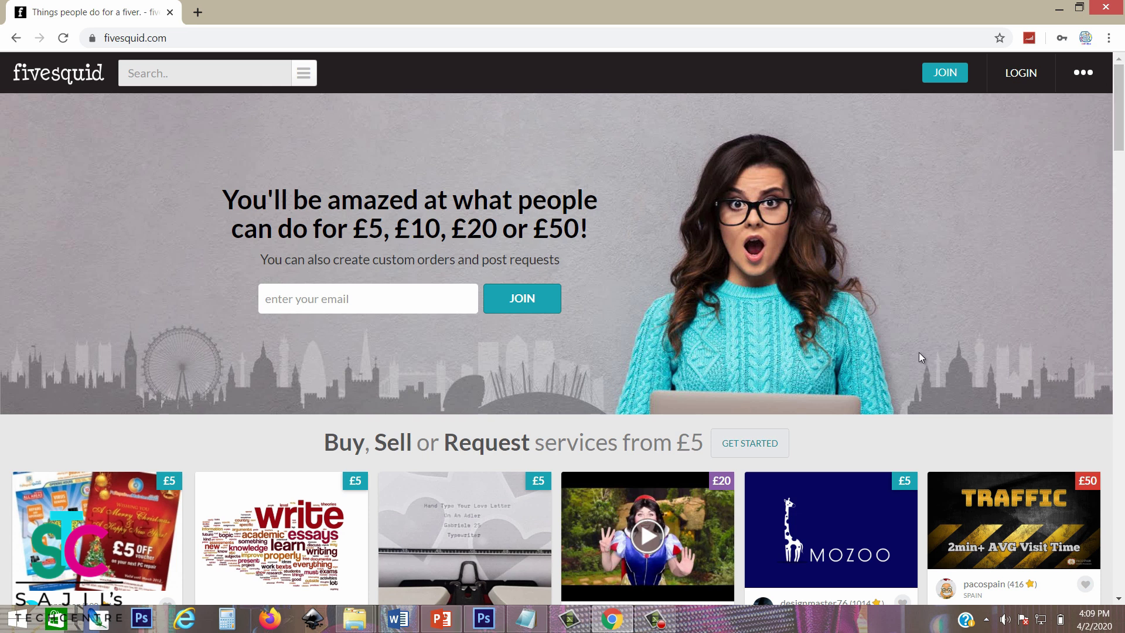
pyautogui.moveTo(1120, 115)
pyautogui.mouseDown()
pyautogui.moveTo(1123, 174)
pyautogui.moveTo(1121, 114)
pyautogui.mouseUp()
# - Switch to Photoshop to view the conference banner and the photo.png document
pyautogui.click(483, 618)
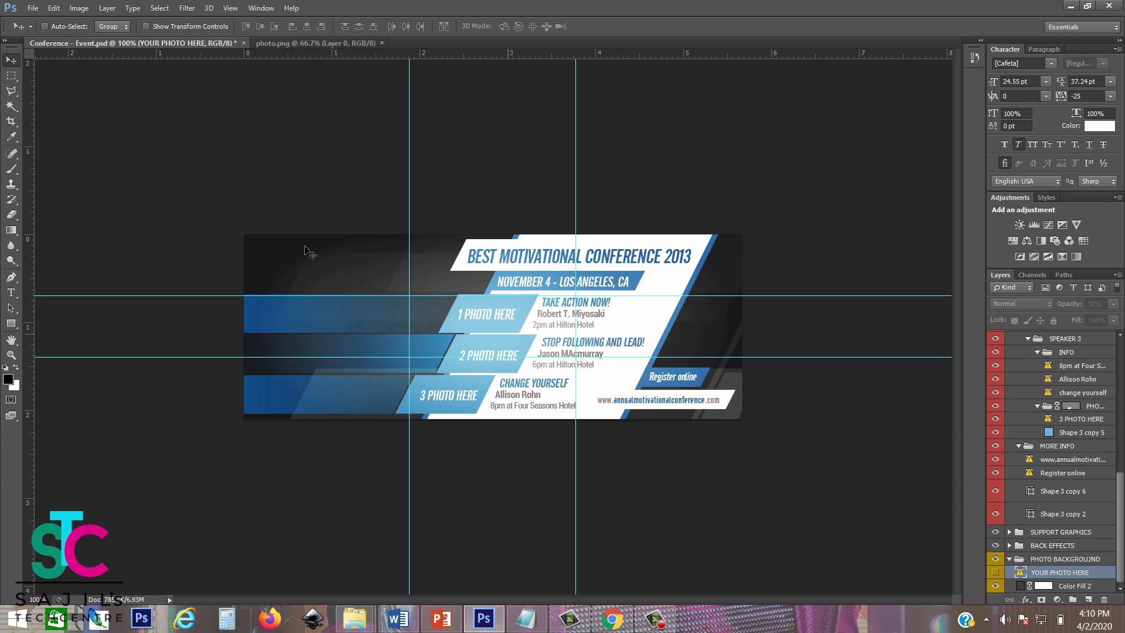
pyautogui.click(295, 43)
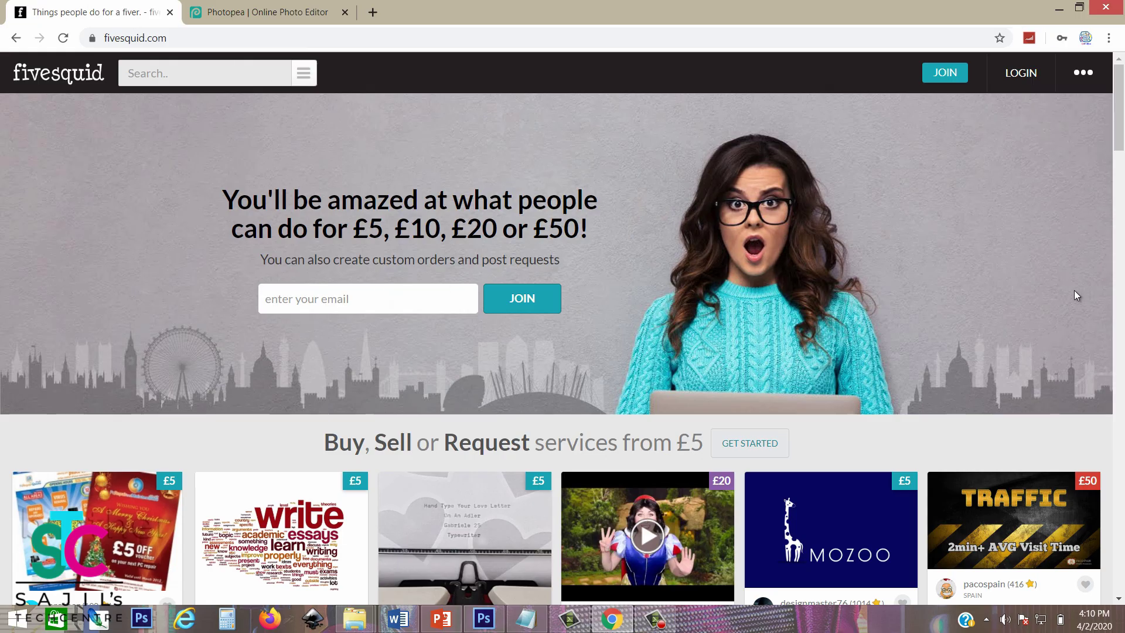
# - Browse the design and marketing offers on fivesquid in Chrome, and return to the email sign-up field
pyautogui.scroll(-3, 1118, 117)
pyautogui.scroll(-5, 1121, 225)
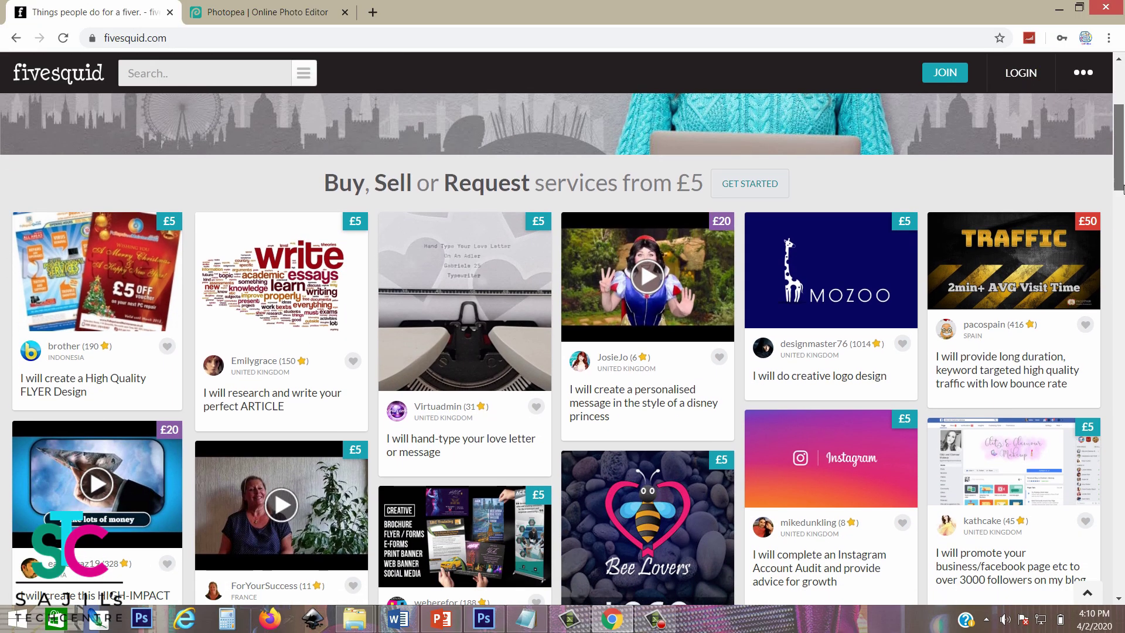
pyautogui.scroll(-2, 1122, 225)
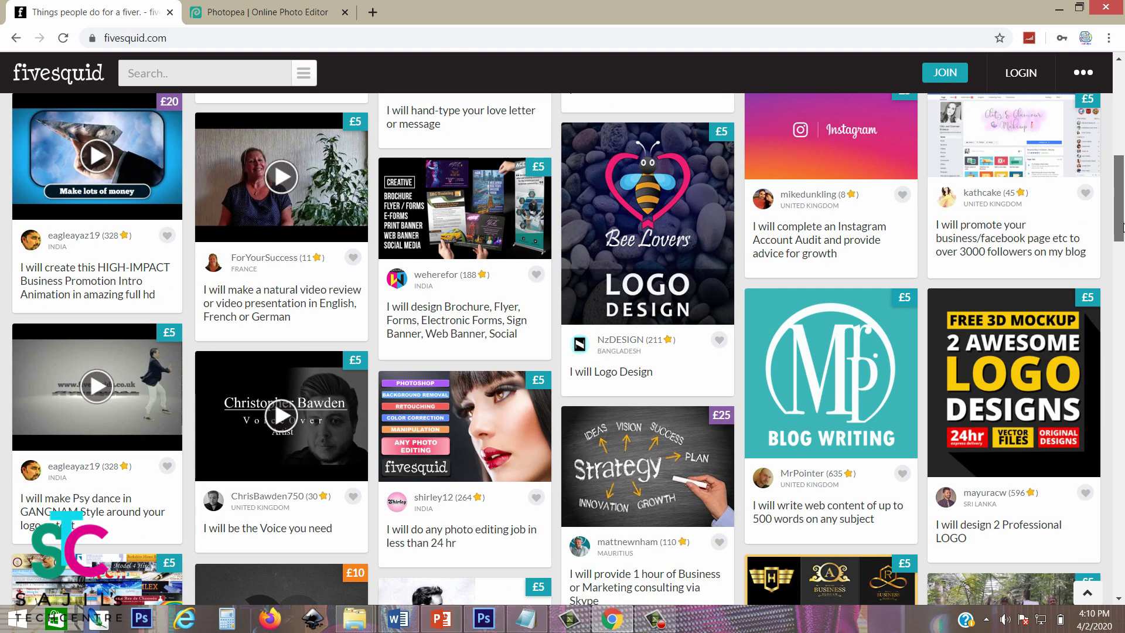
pyautogui.scroll(8, 1122, 225)
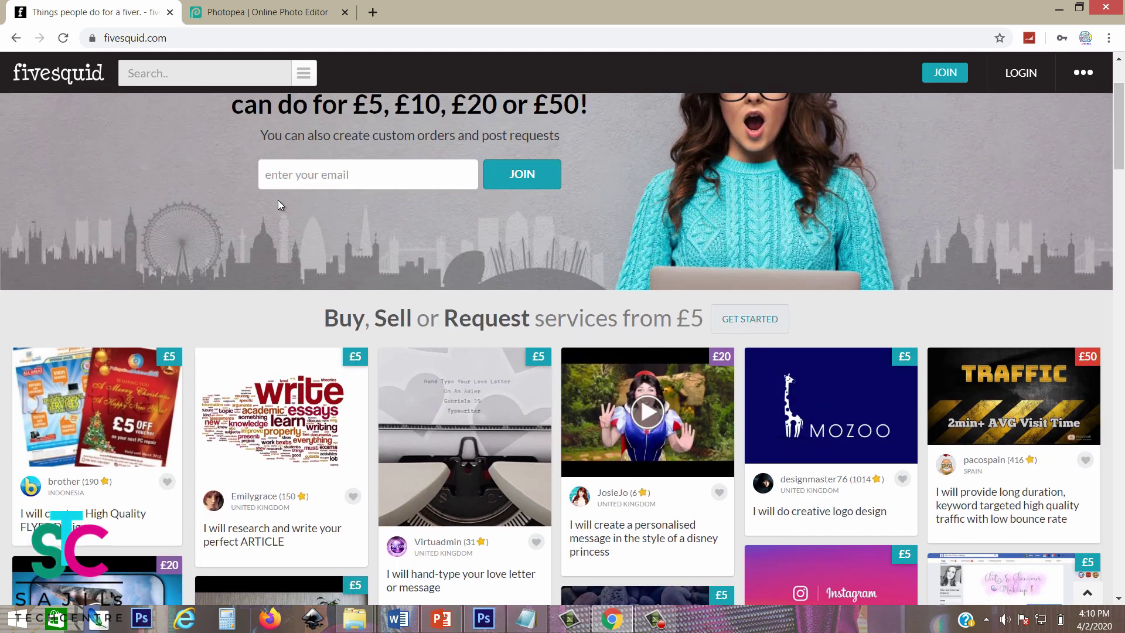
pyautogui.click(313, 175)
# - Open photo.psd from the computer in the Photopea browser tab, and close the document again
pyautogui.click(231, 8)
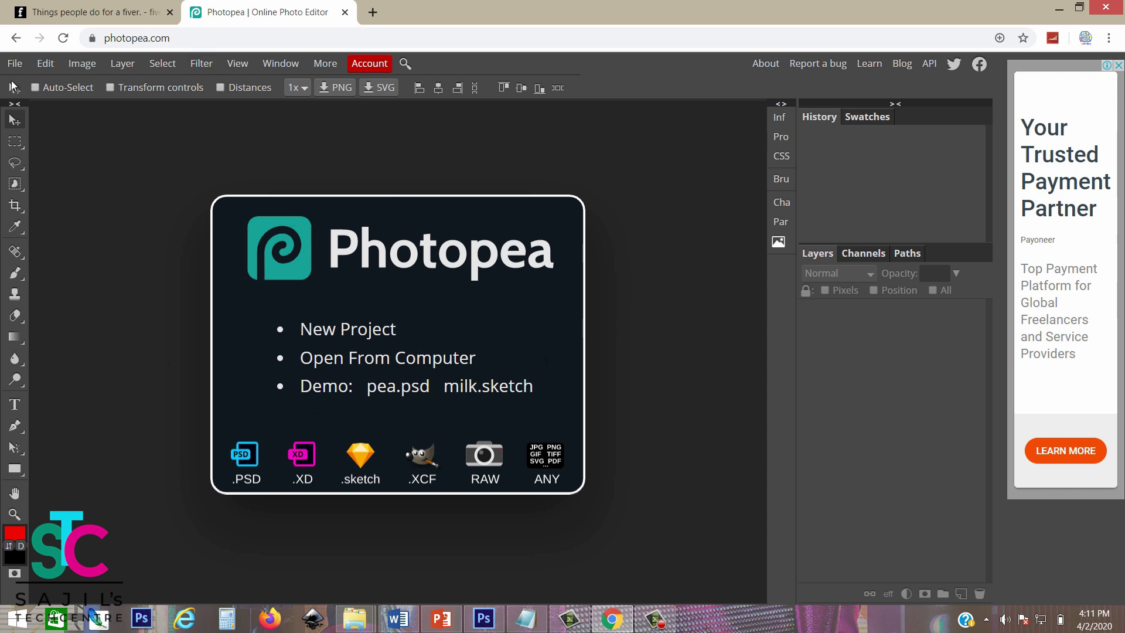
pyautogui.click(14, 63)
pyautogui.click(35, 106)
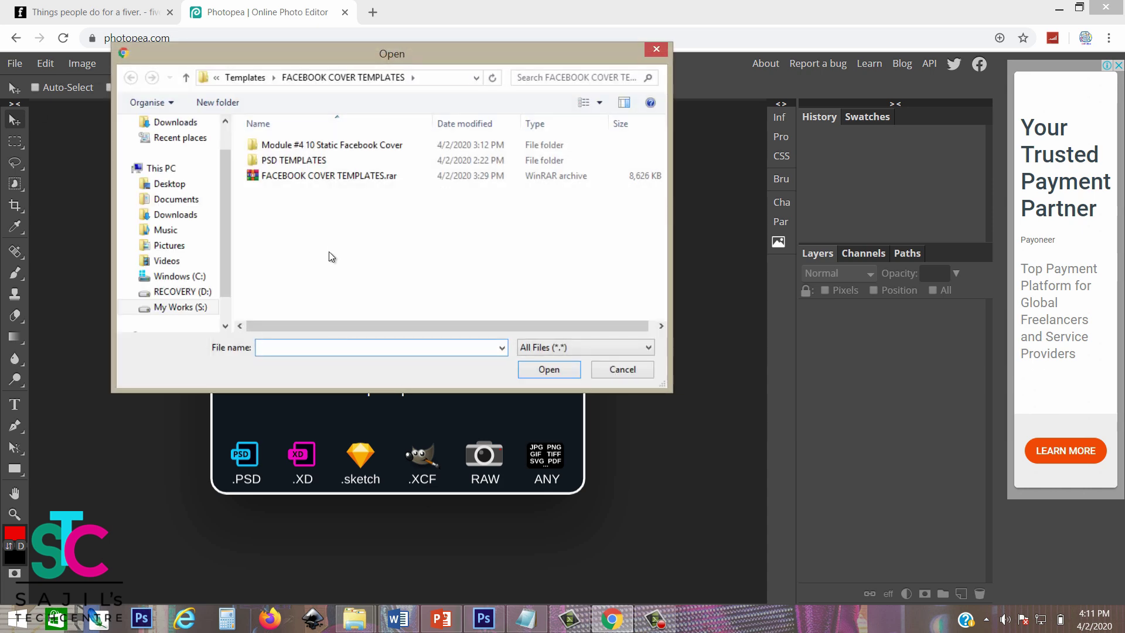
pyautogui.click(194, 307)
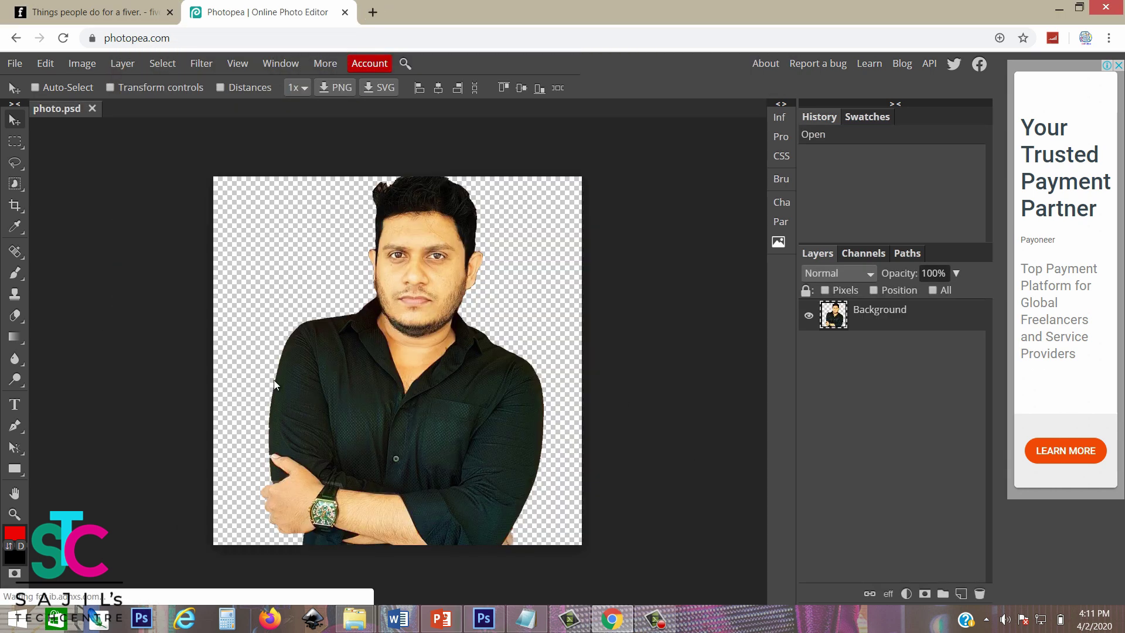
pyautogui.click(92, 109)
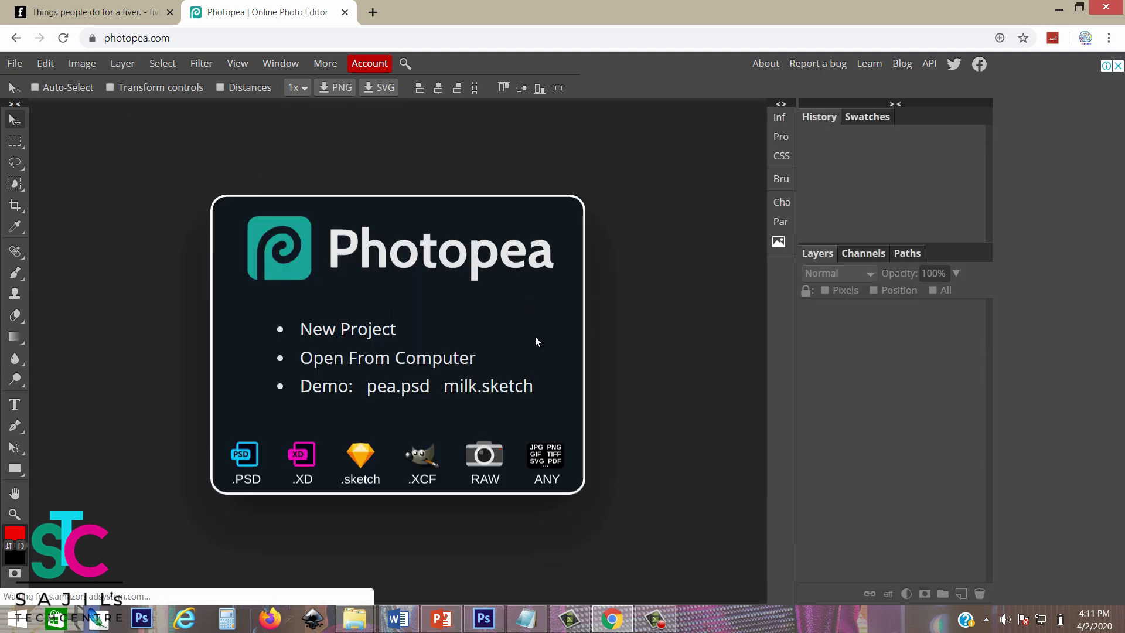
# - Switch to Photoshop and try to edit the BEST MOTIVATIONAL CONFERENCE 2013 title with the Type tool
pyautogui.click(490, 621)
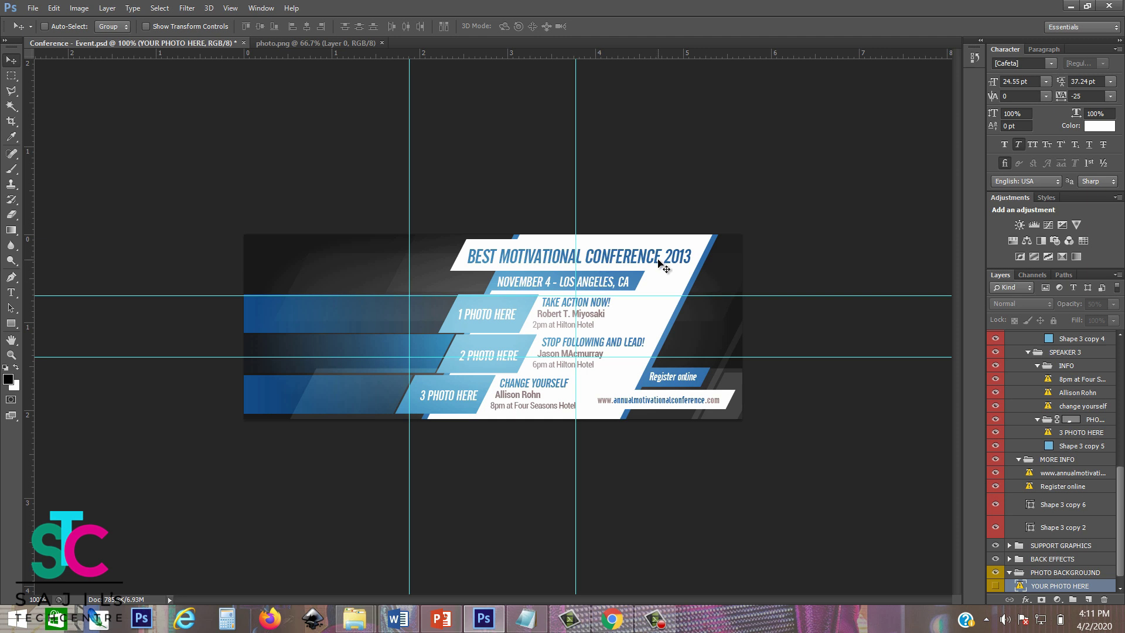
pyautogui.click(13, 293)
pyautogui.click(472, 253)
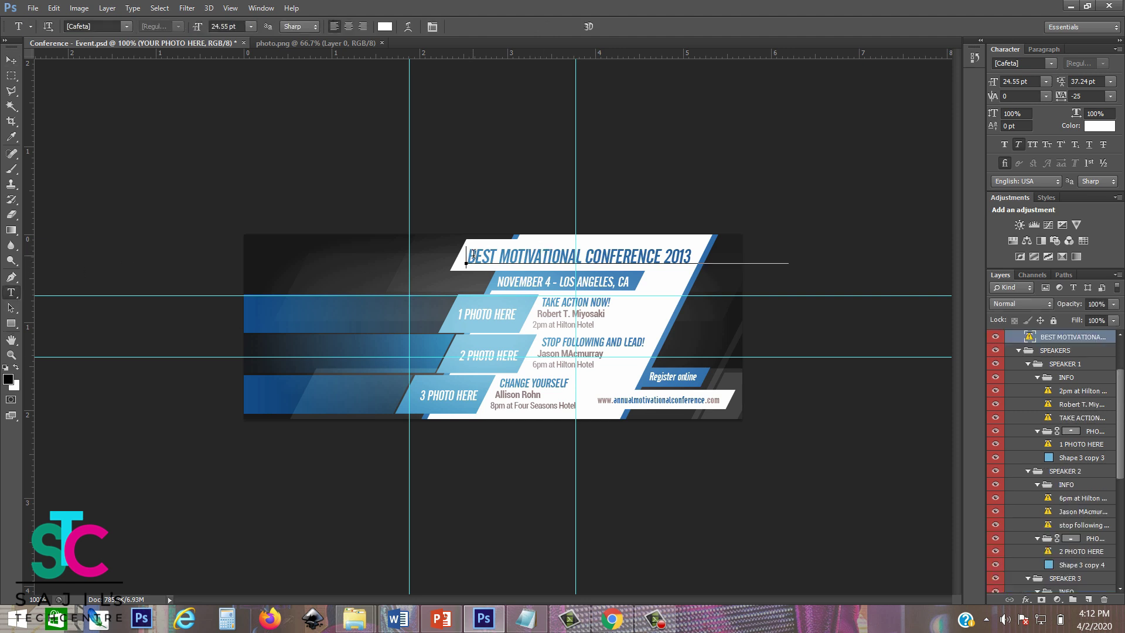
pyautogui.moveTo(479, 254); pyautogui.dragTo(566, 259)
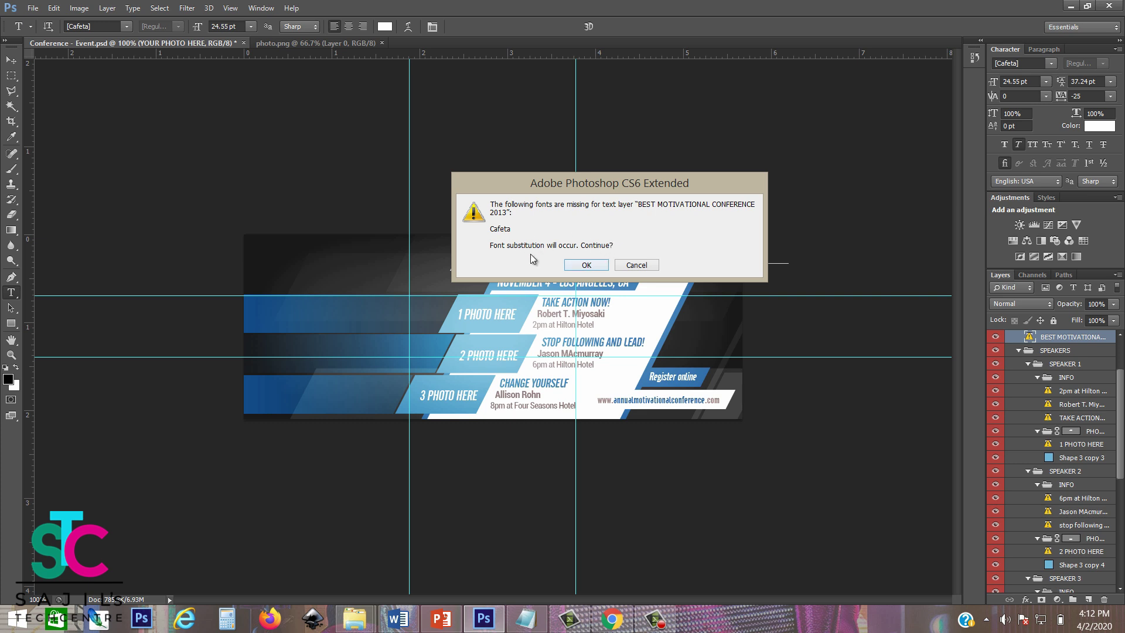
pyautogui.click(586, 265)
pyautogui.press('v')
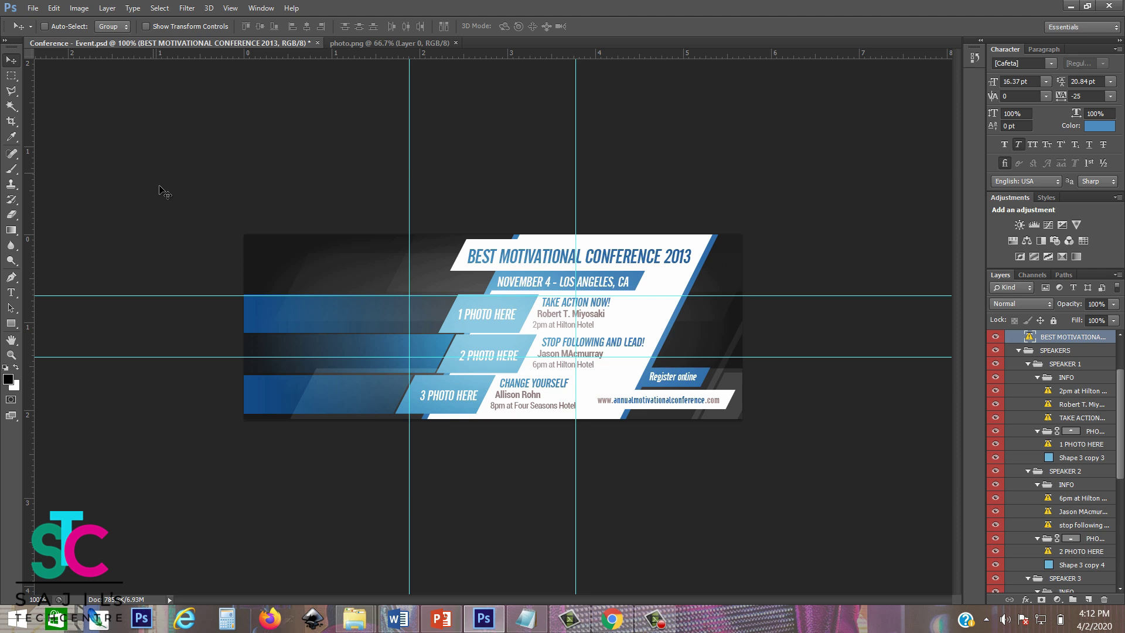
# - Select most of the banner's title text with the Type tool to check which font it needs
pyautogui.click(12, 292)
pyautogui.click(474, 256)
pyautogui.moveTo(548, 257); pyautogui.dragTo(684, 264)
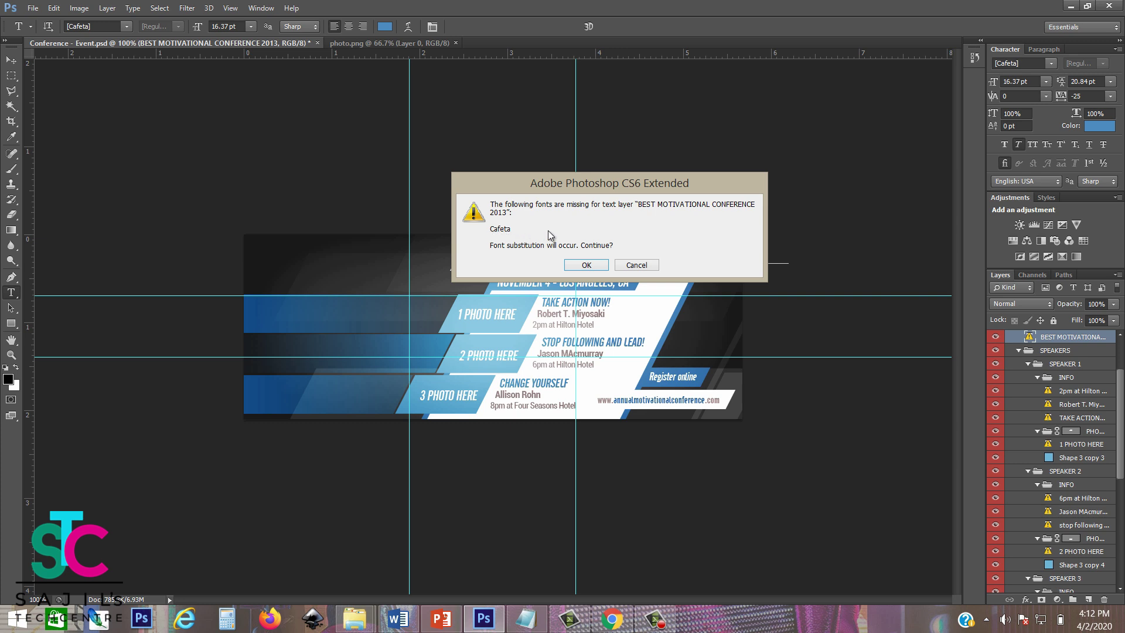
# - Switch to Chrome, search Google for "cafeta" in a new tab, and open the Cafeta Font page on dafont.com
pyautogui.click(620, 630)
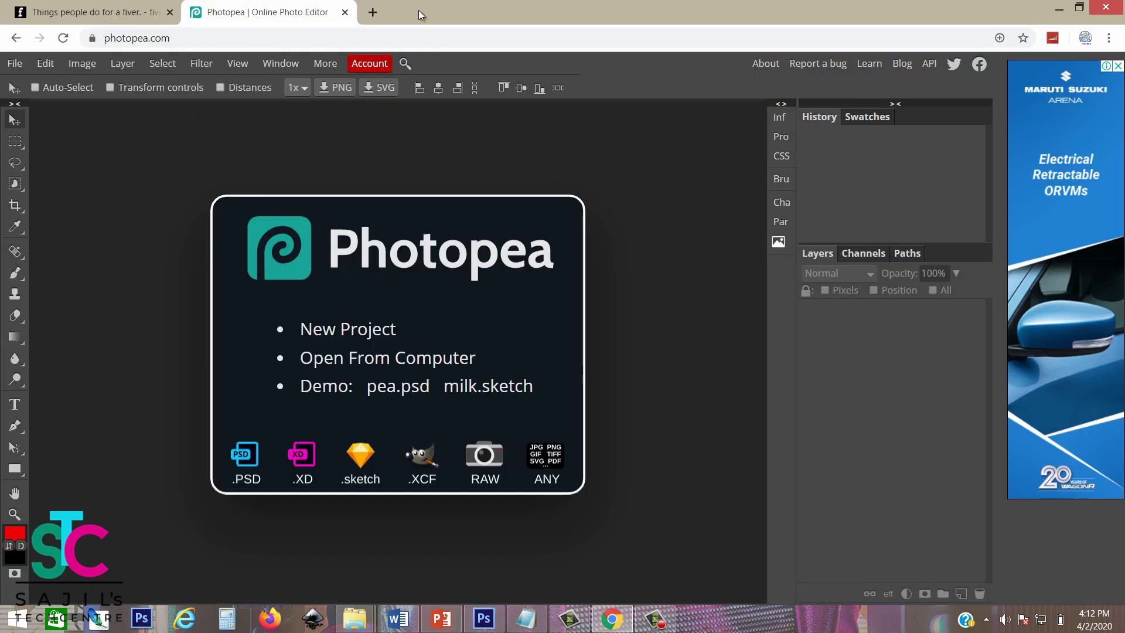
pyautogui.click(370, 14)
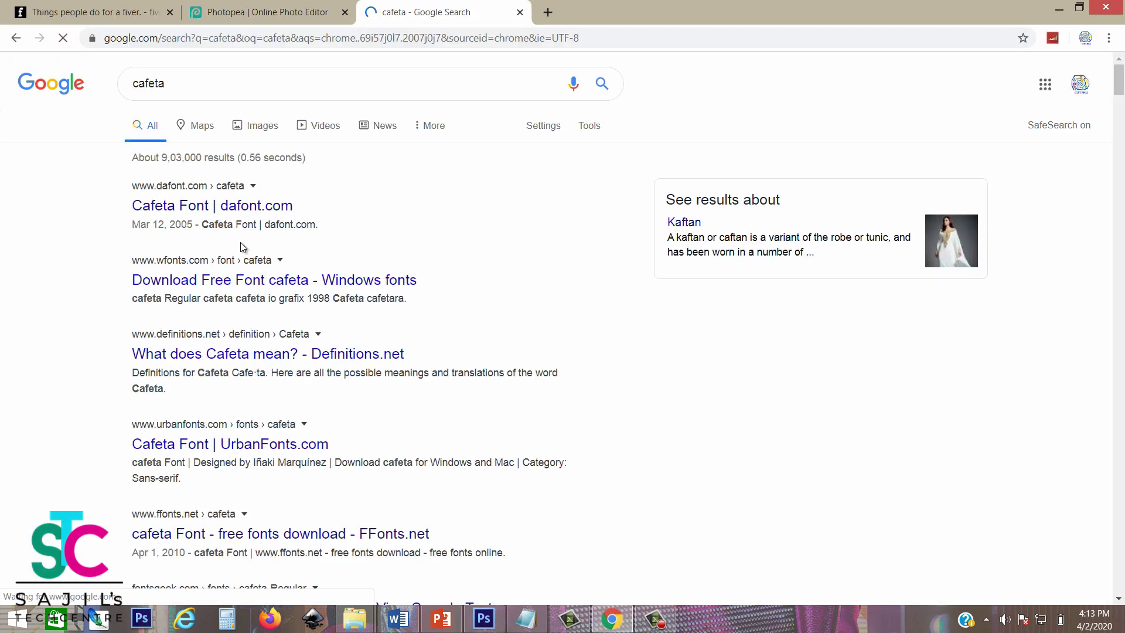
pyautogui.click(189, 211)
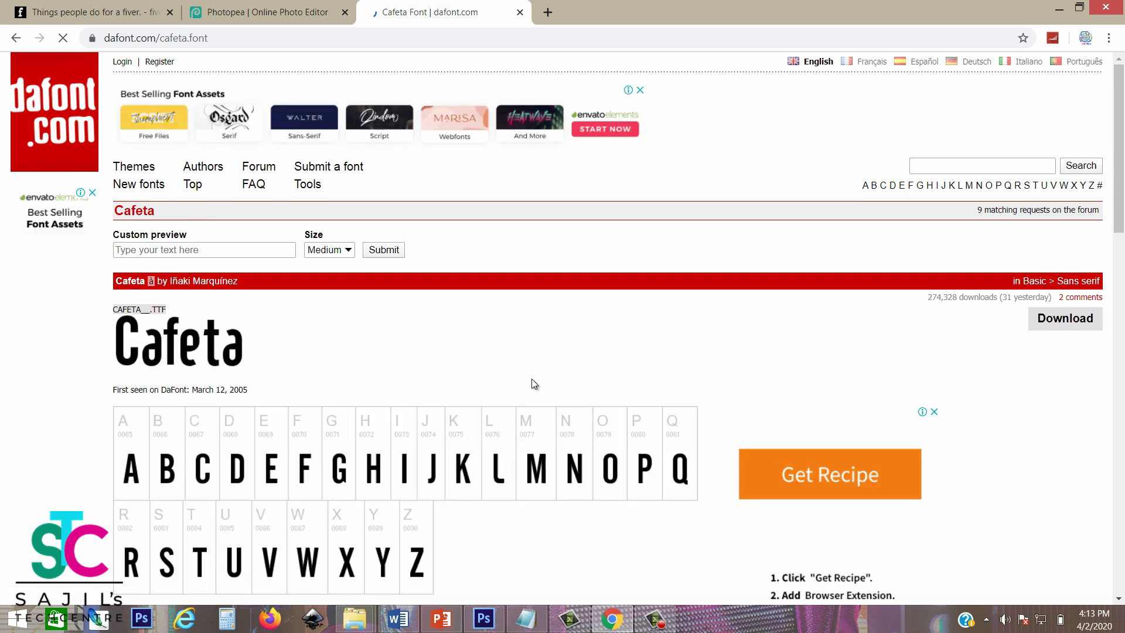
# - Recheck the title's missing font name in Photoshop, moving the warning clear of the text, and return to the Cafeta page in Chrome
pyautogui.click(483, 619)
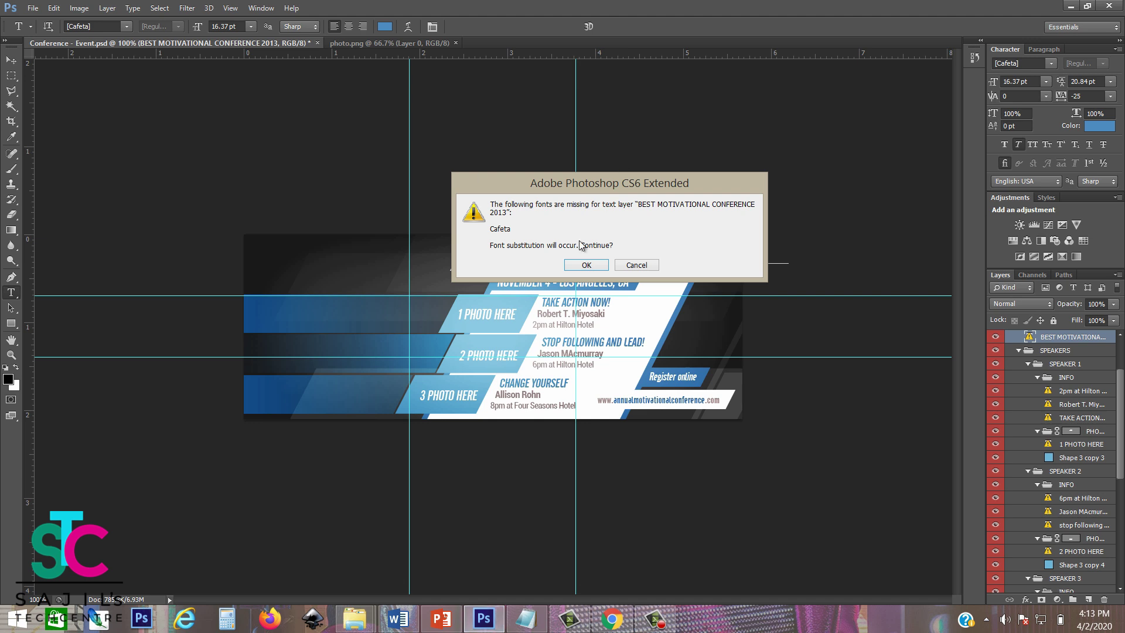
pyautogui.moveTo(535, 179); pyautogui.dragTo(634, 145)
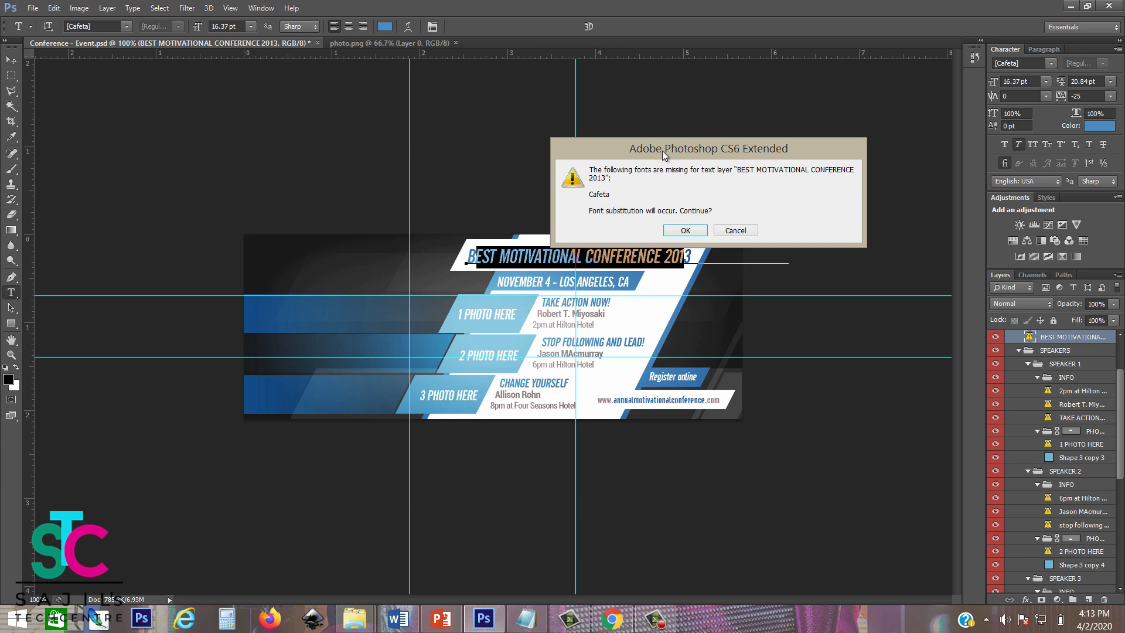
pyautogui.moveTo(670, 145); pyautogui.dragTo(550, 146)
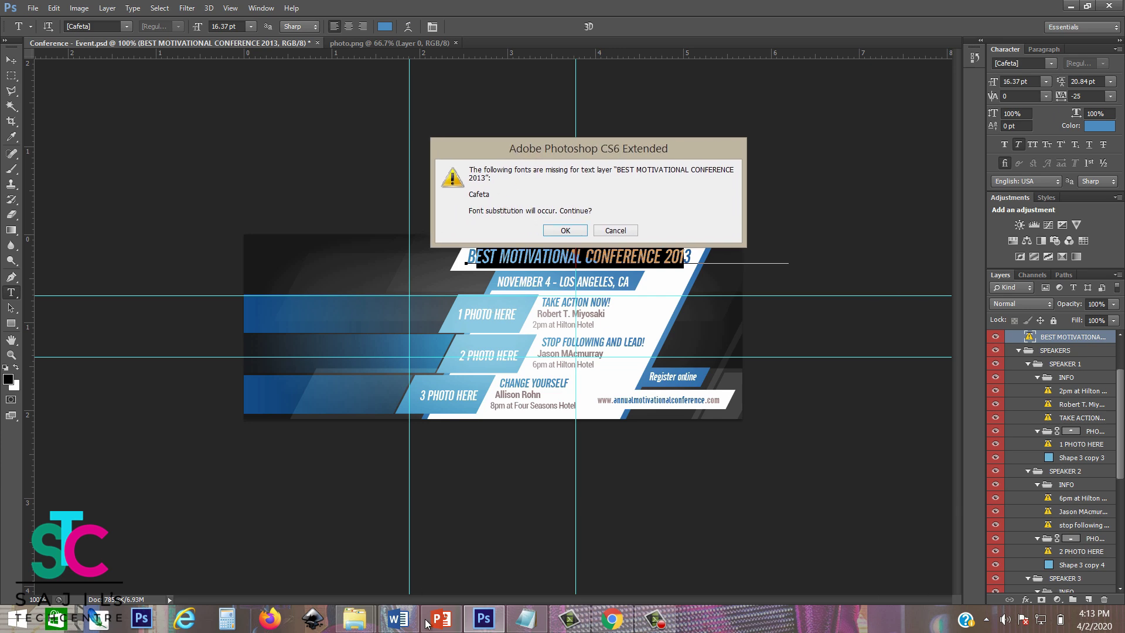
pyautogui.click(612, 618)
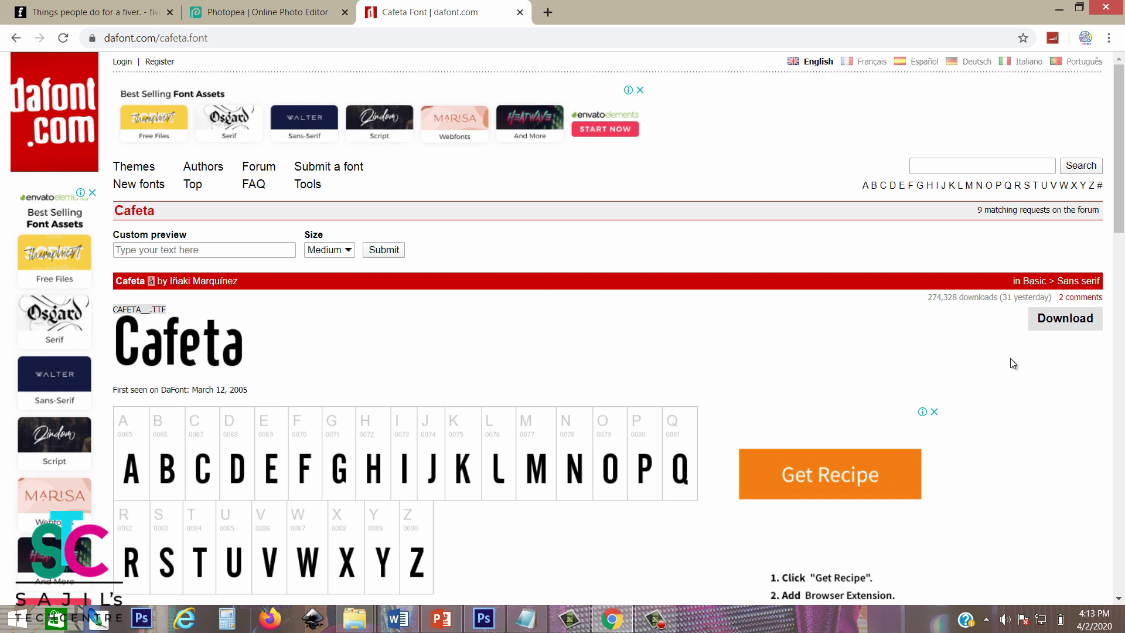
# - Download the Cafeta font from dafont.com, open cafeta.zip and open the CAFETA__.TTF file inside it
pyautogui.click(1053, 326)
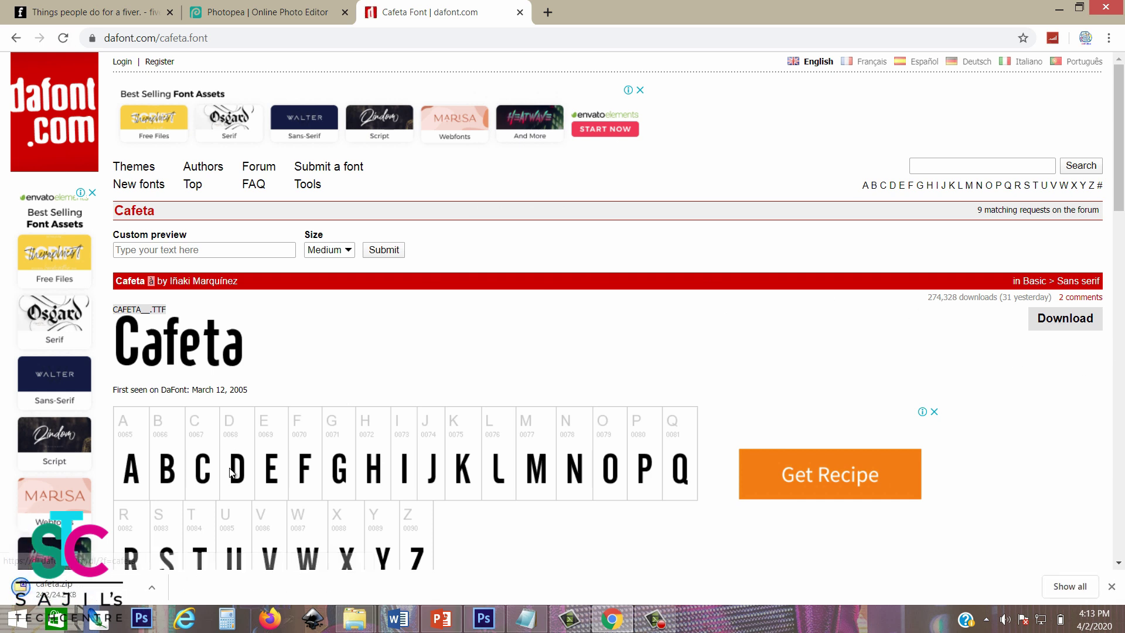
pyautogui.click(78, 590)
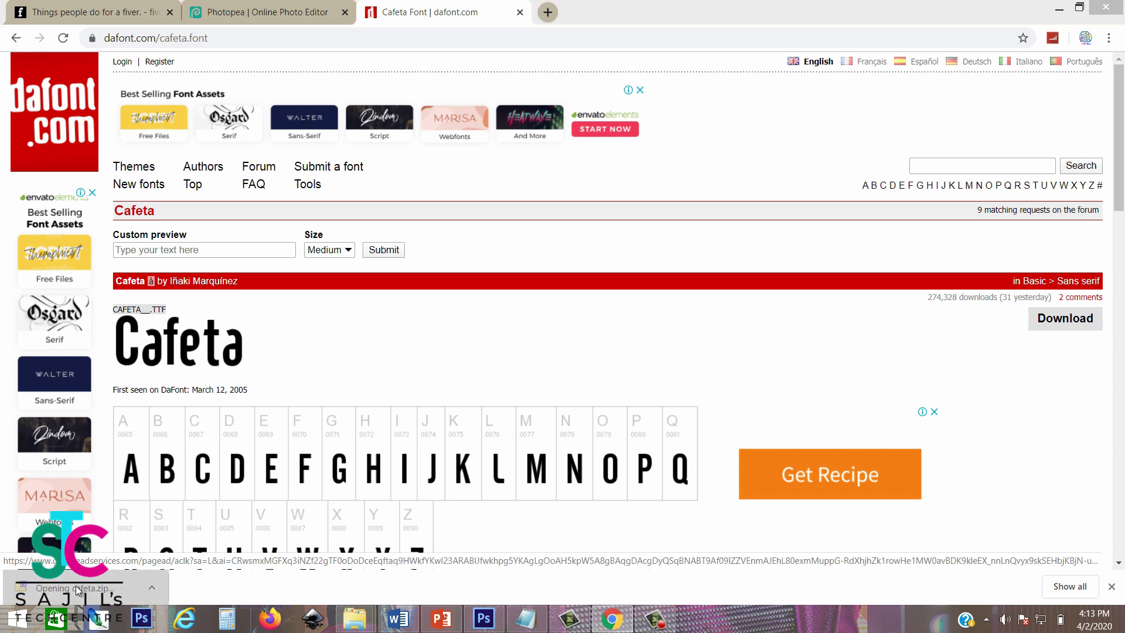
pyautogui.click(109, 341)
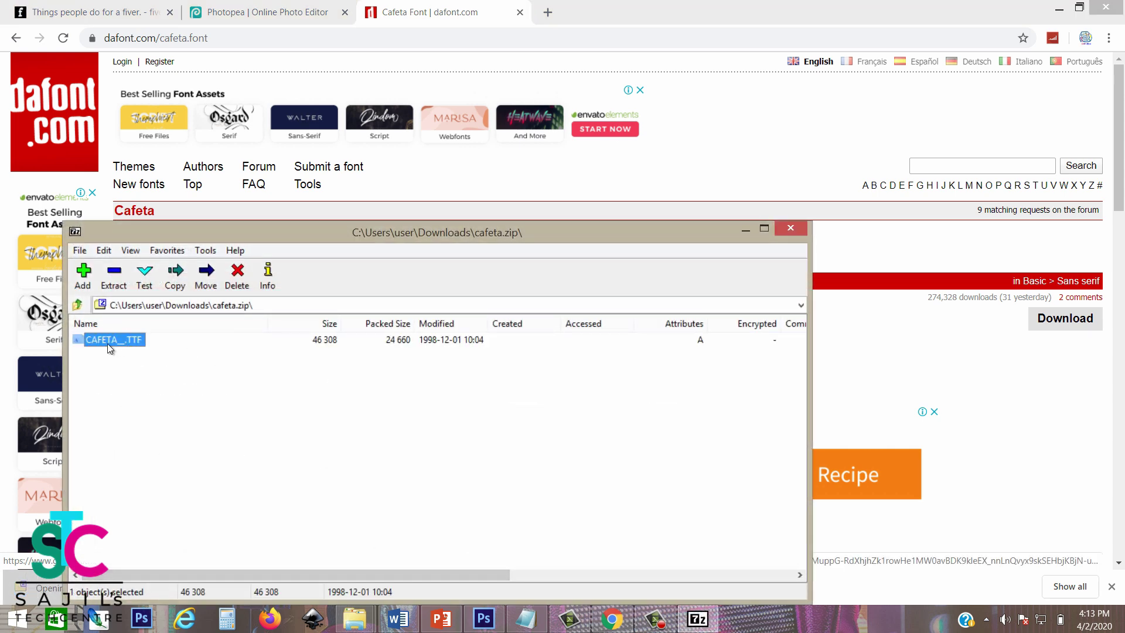
pyautogui.doubleClick(107, 344)
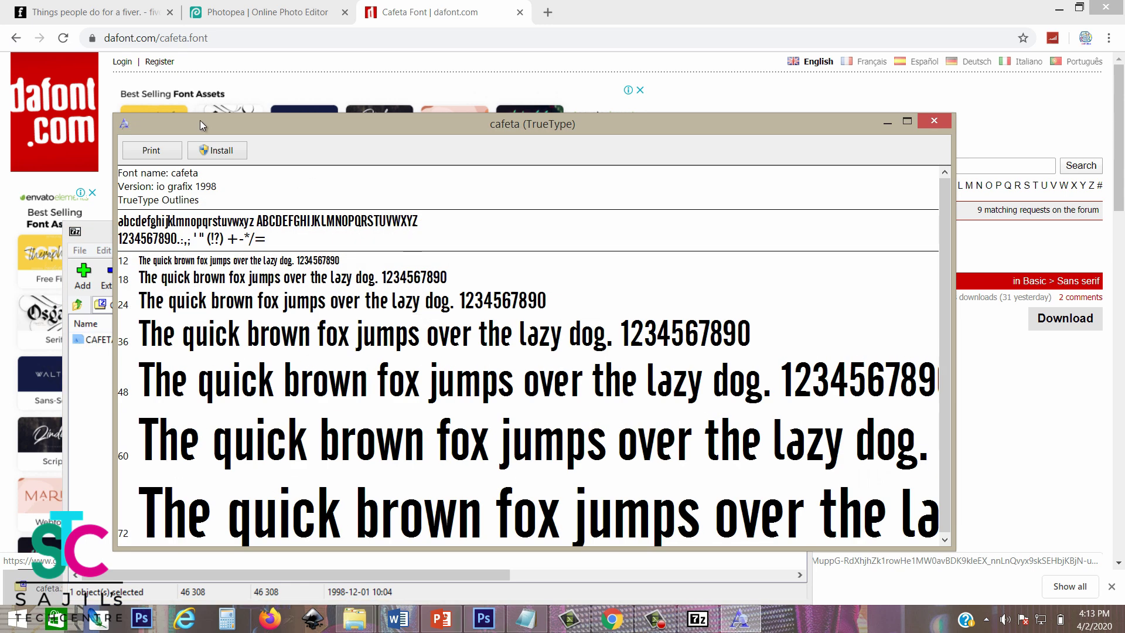
# - Install the Cafeta font, and close the font preview, the archive window and the dafont page
pyautogui.click(226, 150)
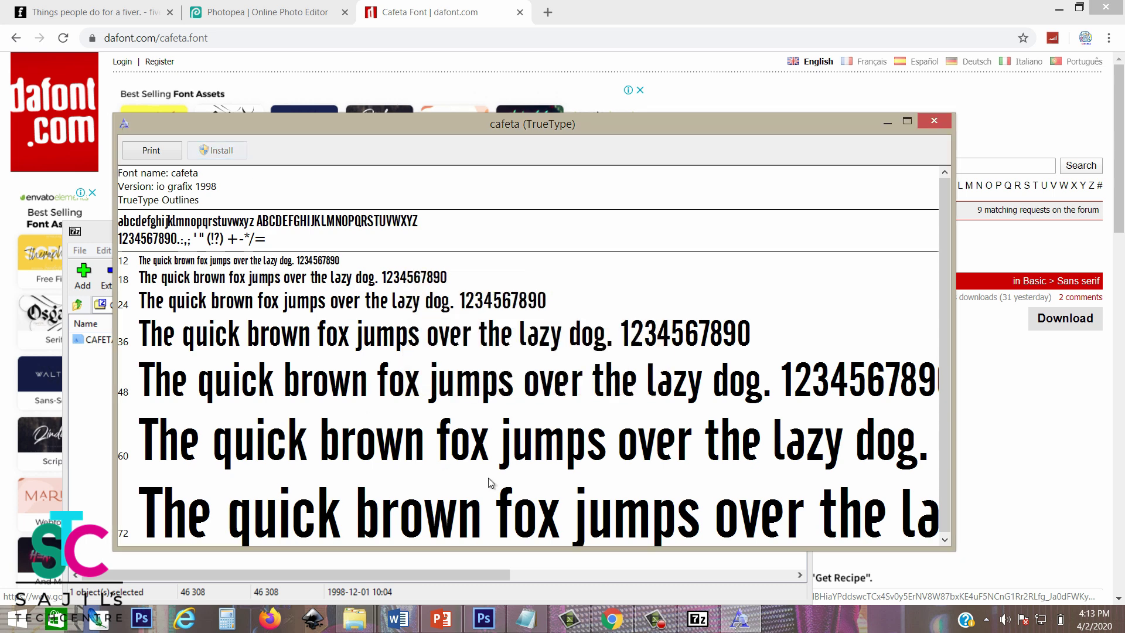
pyautogui.click(934, 121)
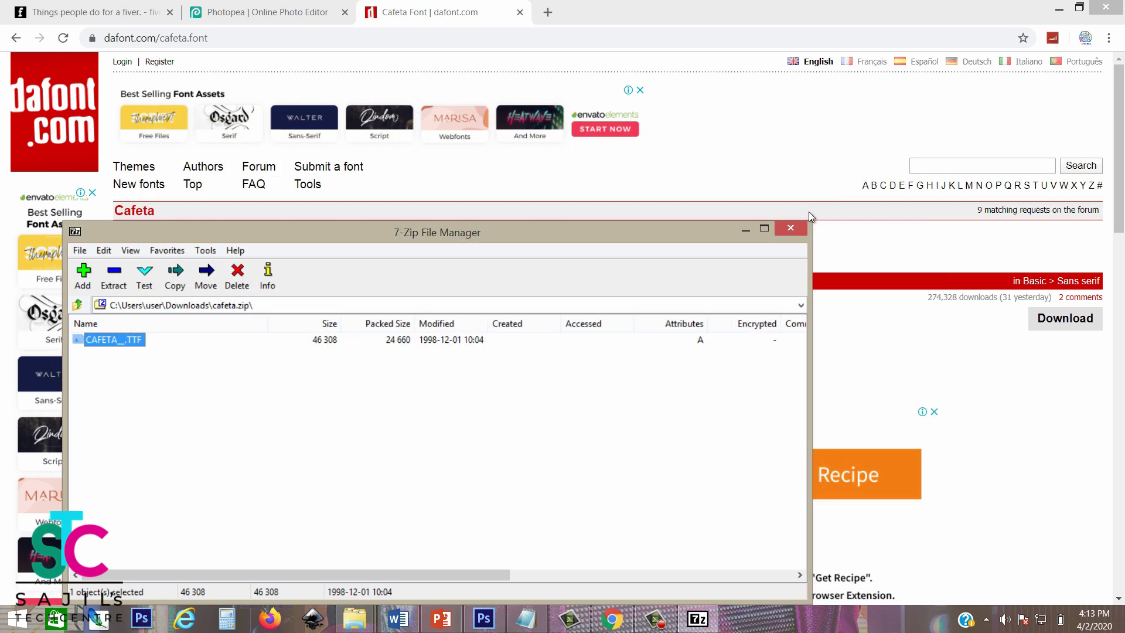
pyautogui.click(790, 230)
pyautogui.click(520, 12)
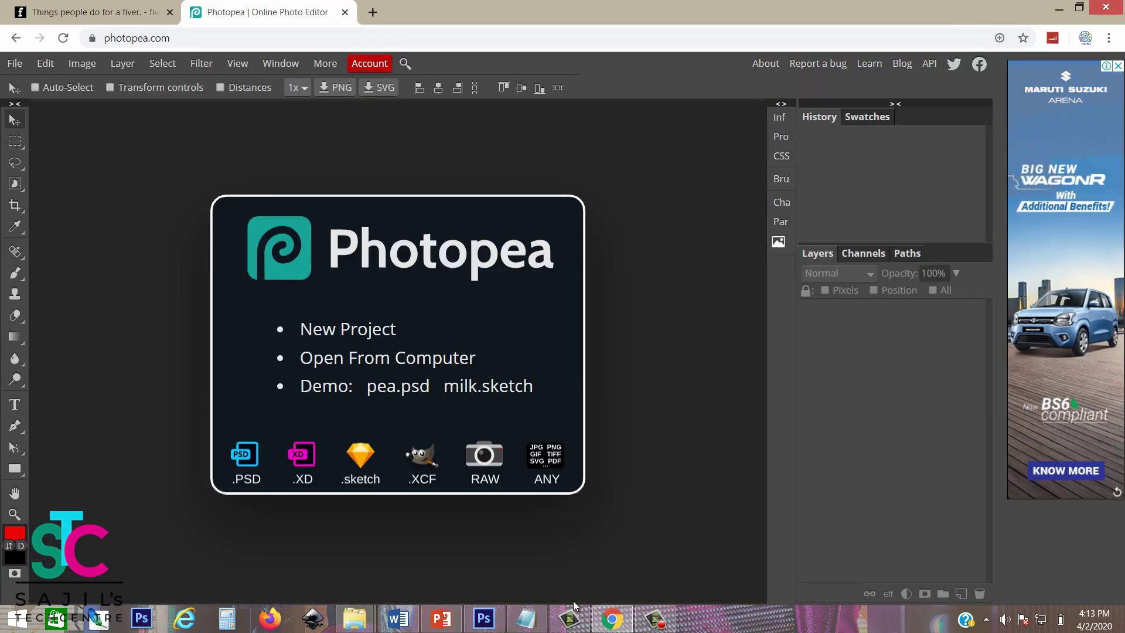
# - Switch to Photoshop and open the BEST MOTIVATIONAL CONFERENCE 2013 title for editing with the Type tool, accepting font substitution
pyautogui.click(485, 620)
pyautogui.click(566, 230)
pyautogui.click(10, 292)
pyautogui.click(474, 256)
pyautogui.moveTo(474, 257); pyautogui.dragTo(720, 266)
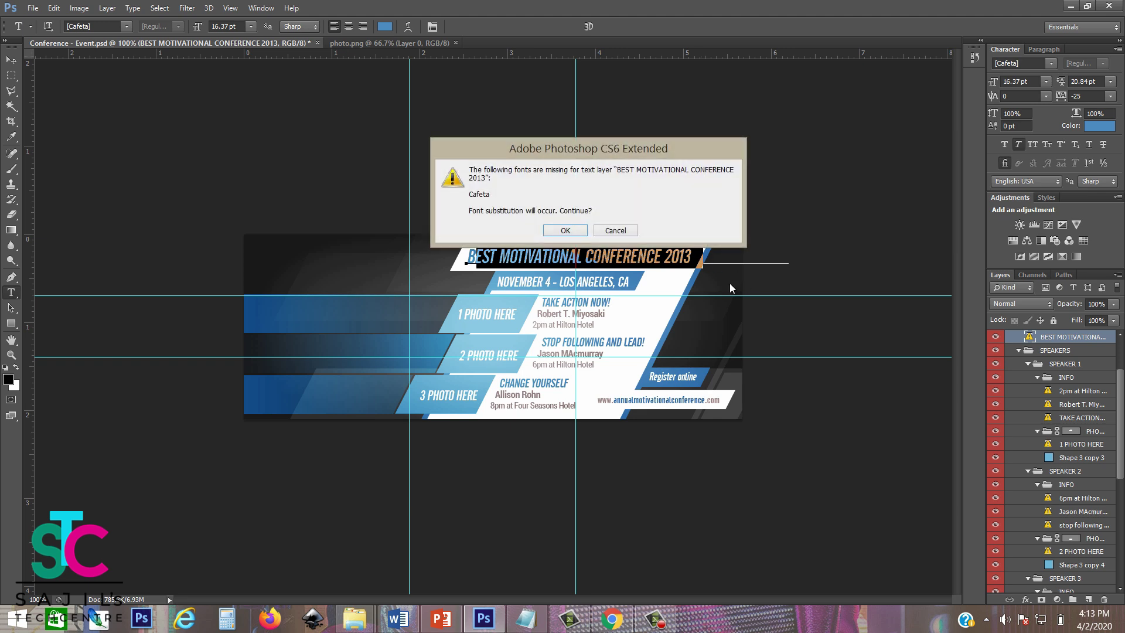
pyautogui.press('Return')
pyautogui.click(614, 257)
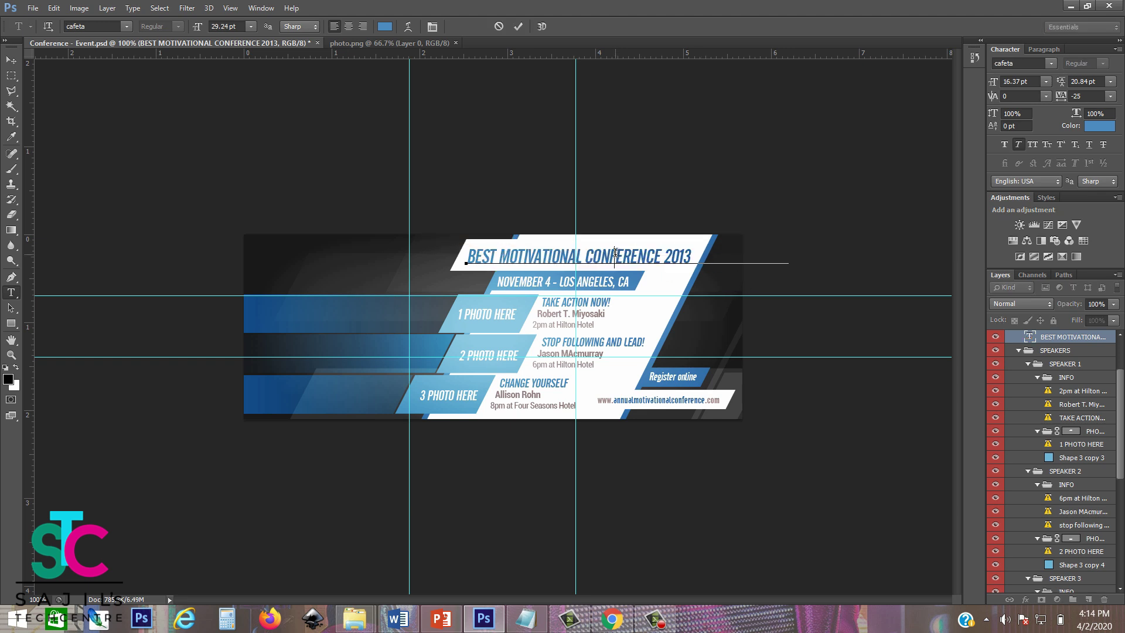
# - Select the conference title's text and check which font it uses
pyautogui.moveTo(690, 256); pyautogui.dragTo(453, 259)
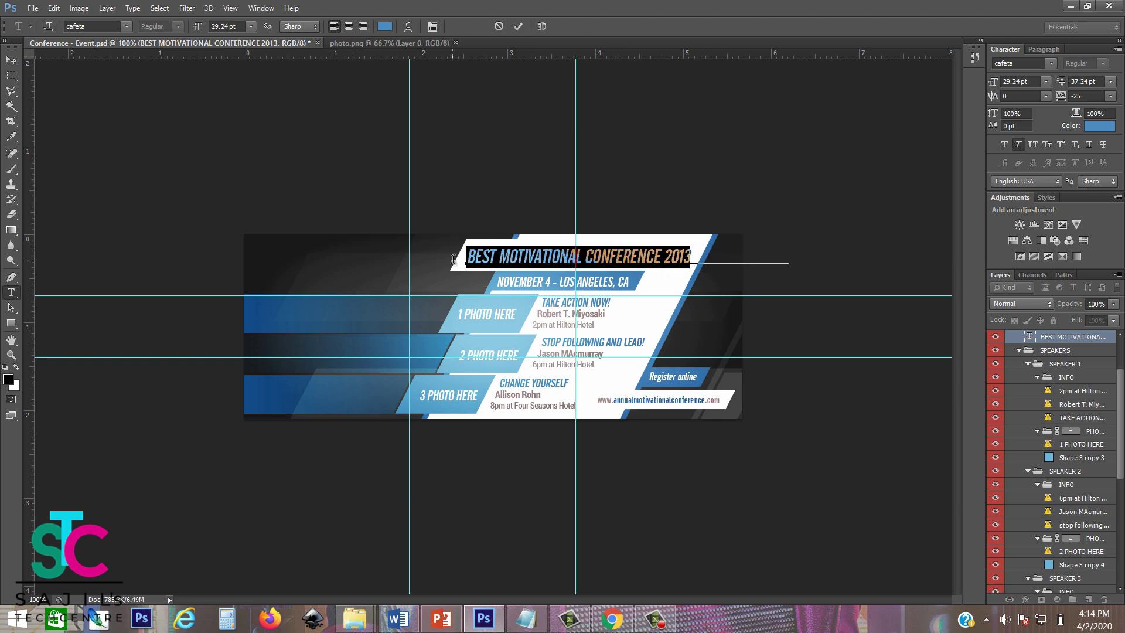
pyautogui.click(69, 24)
pyautogui.click(510, 256)
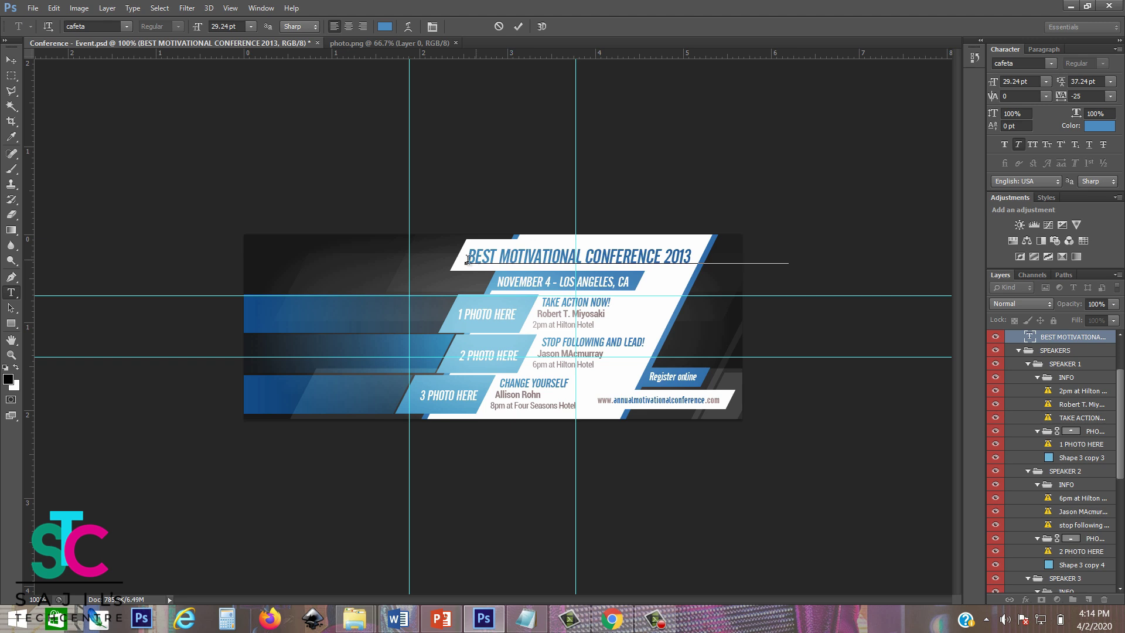
pyautogui.moveTo(521, 258); pyautogui.dragTo(634, 258)
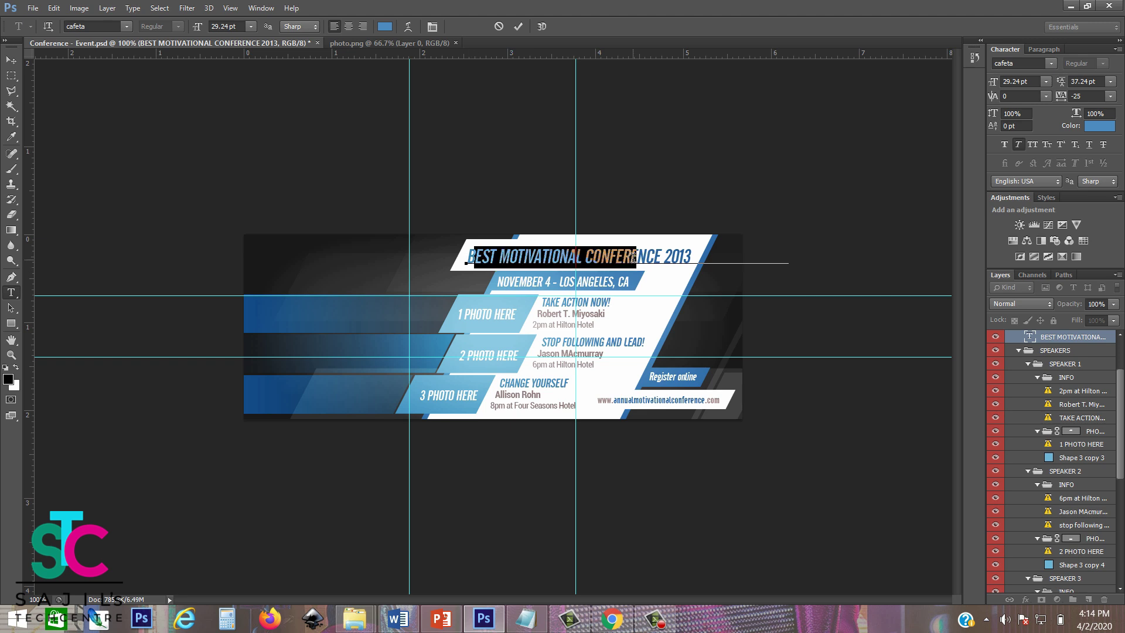
# - Leave the title's text editing and open the Church-1.psd template
pyautogui.click(54, 8)
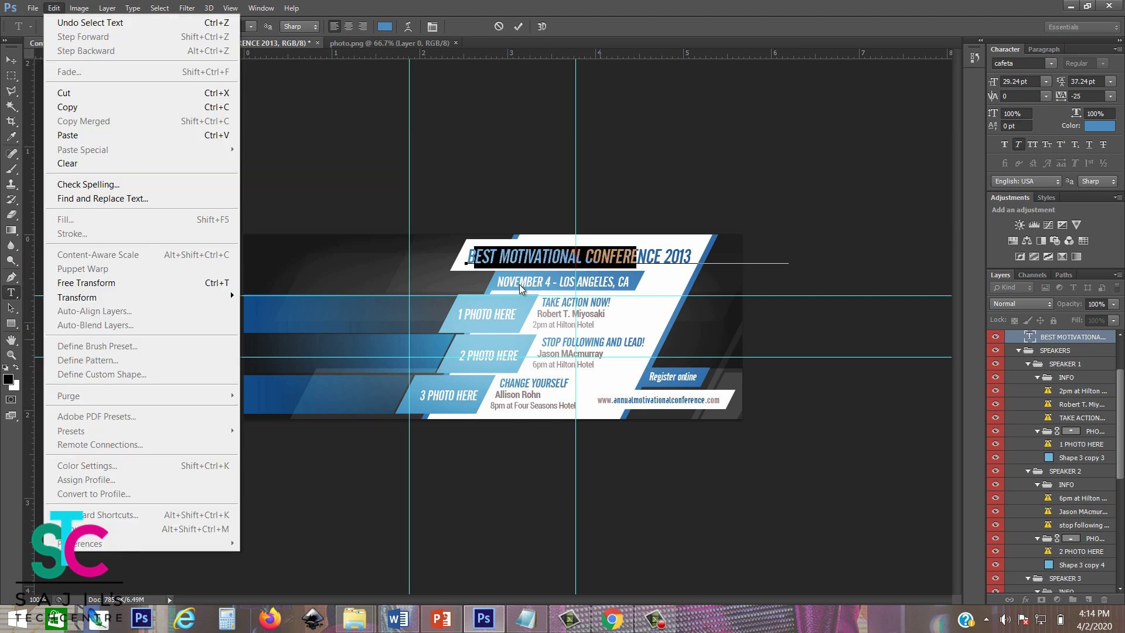
pyautogui.click(435, 167)
pyautogui.click(33, 9)
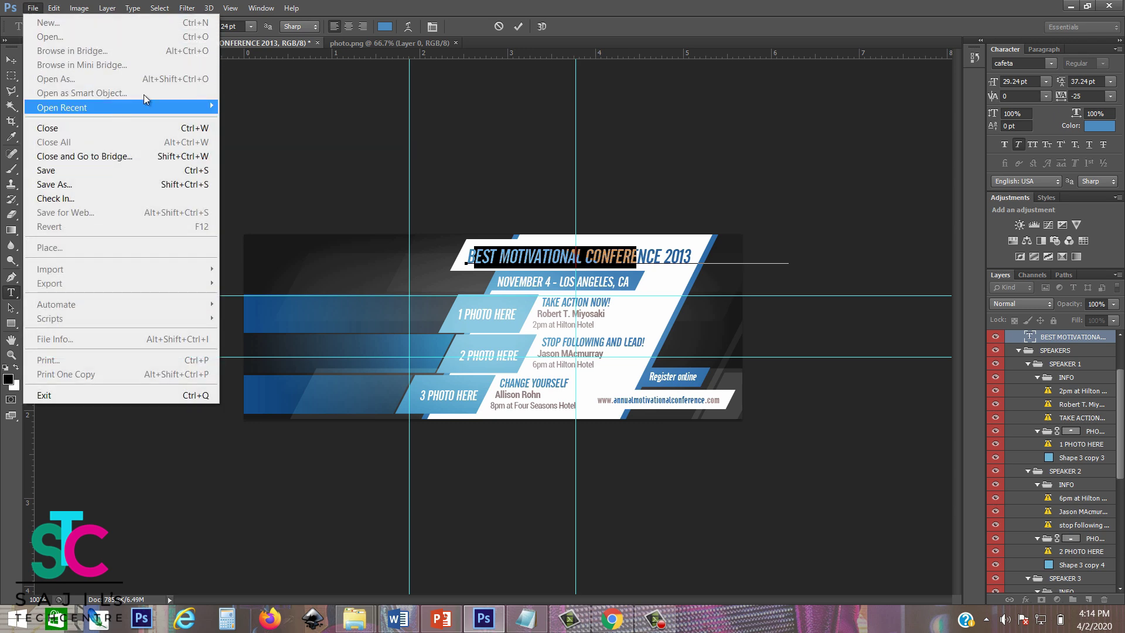
pyautogui.click(11, 60)
pyautogui.click(33, 9)
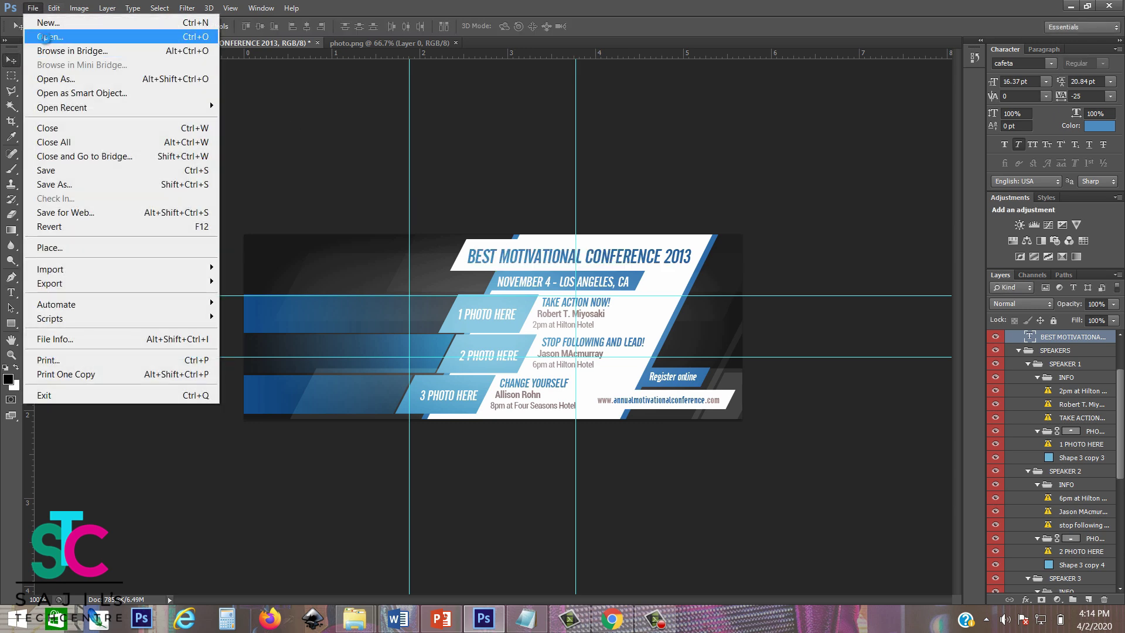
pyautogui.click(53, 41)
pyautogui.click(609, 123)
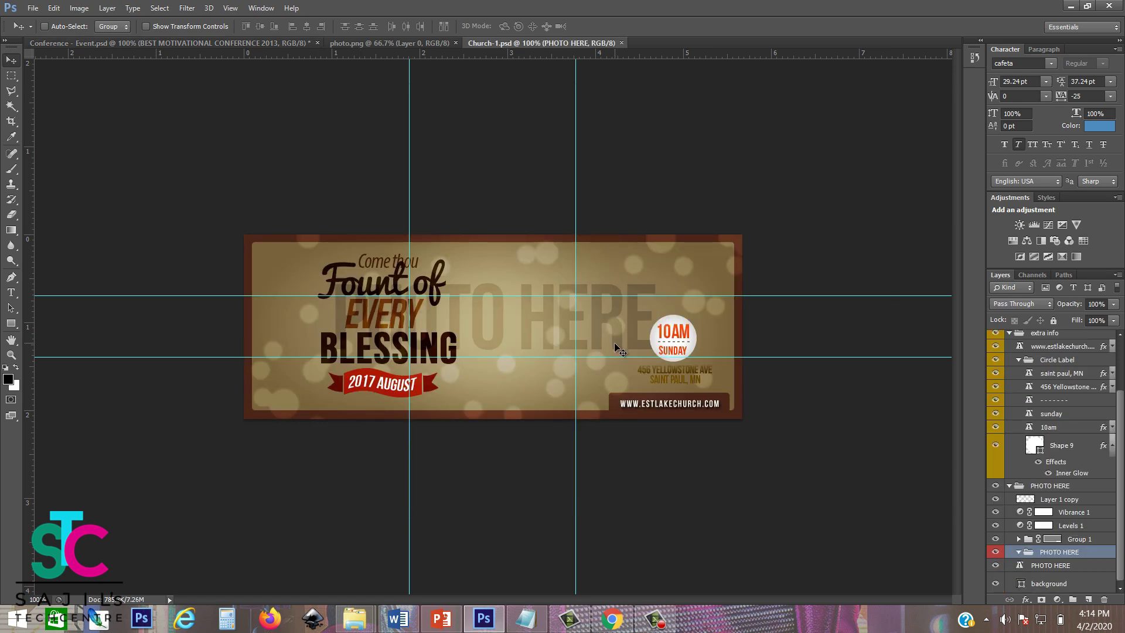
# - Open the BLESSING text for editing with the Type tool, accepting the layout change, and select the whole word
pyautogui.click(19, 291)
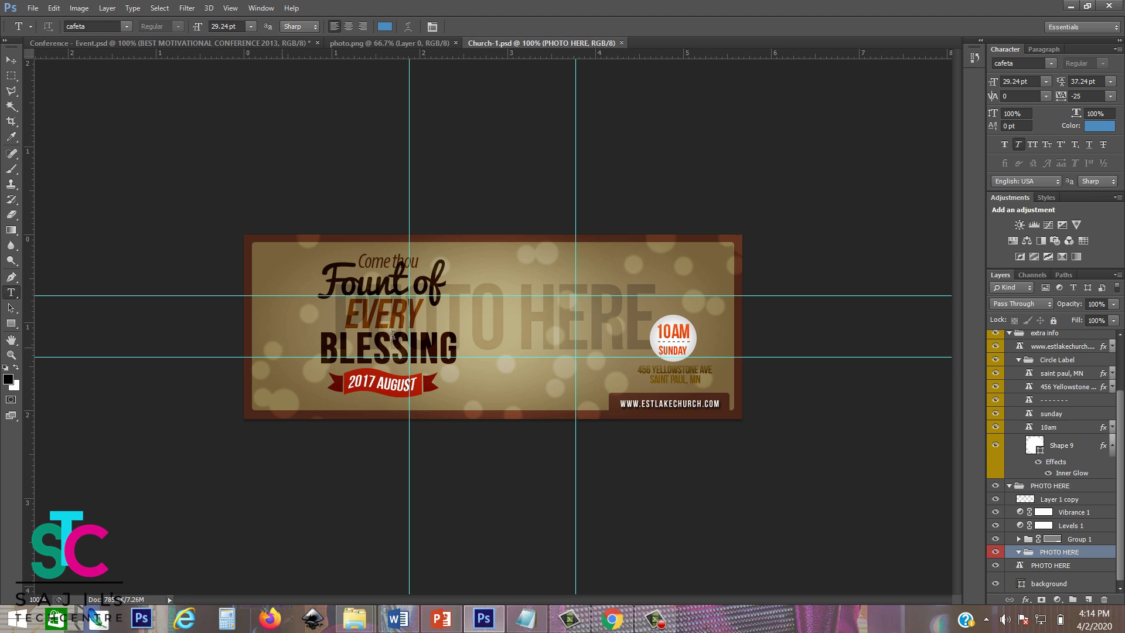
pyautogui.moveTo(450, 341); pyautogui.dragTo(335, 346)
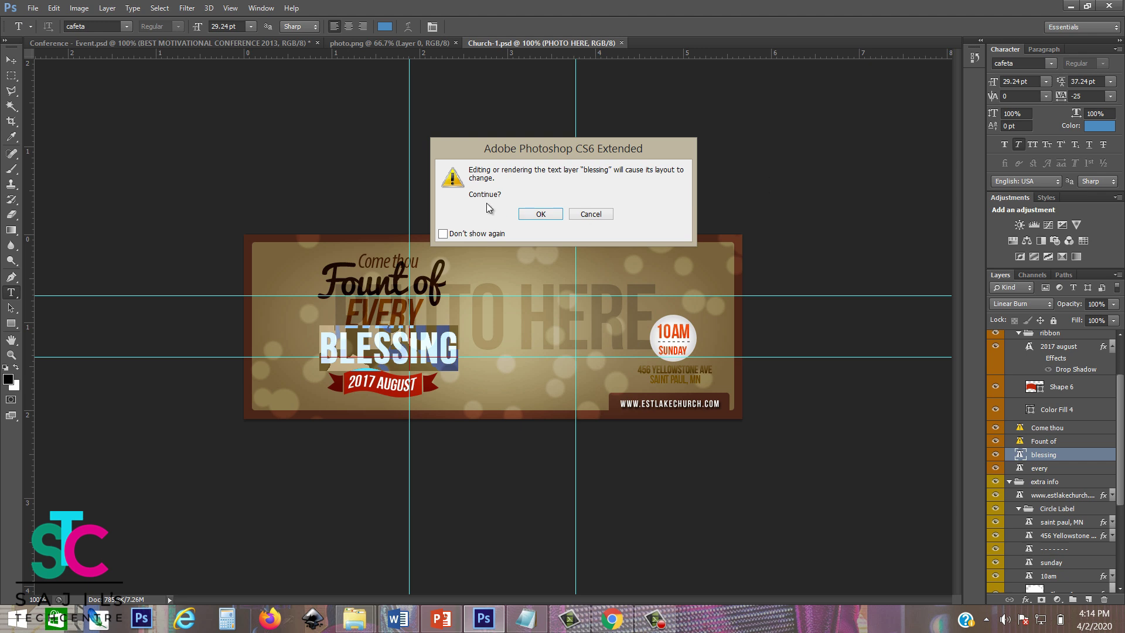
pyautogui.click(541, 214)
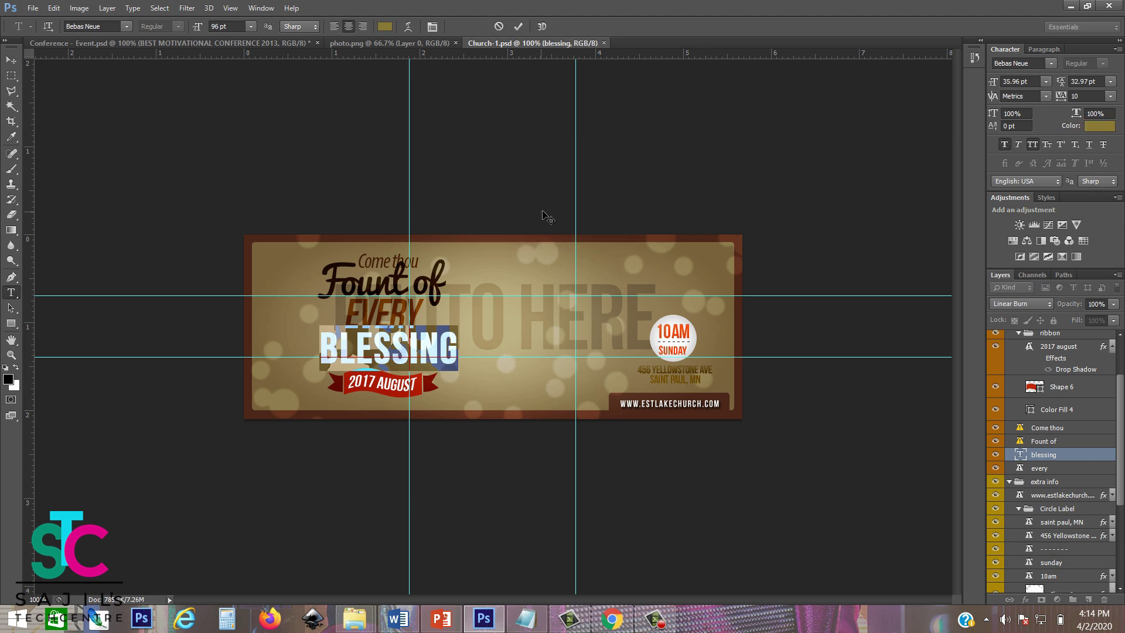
pyautogui.click(458, 346)
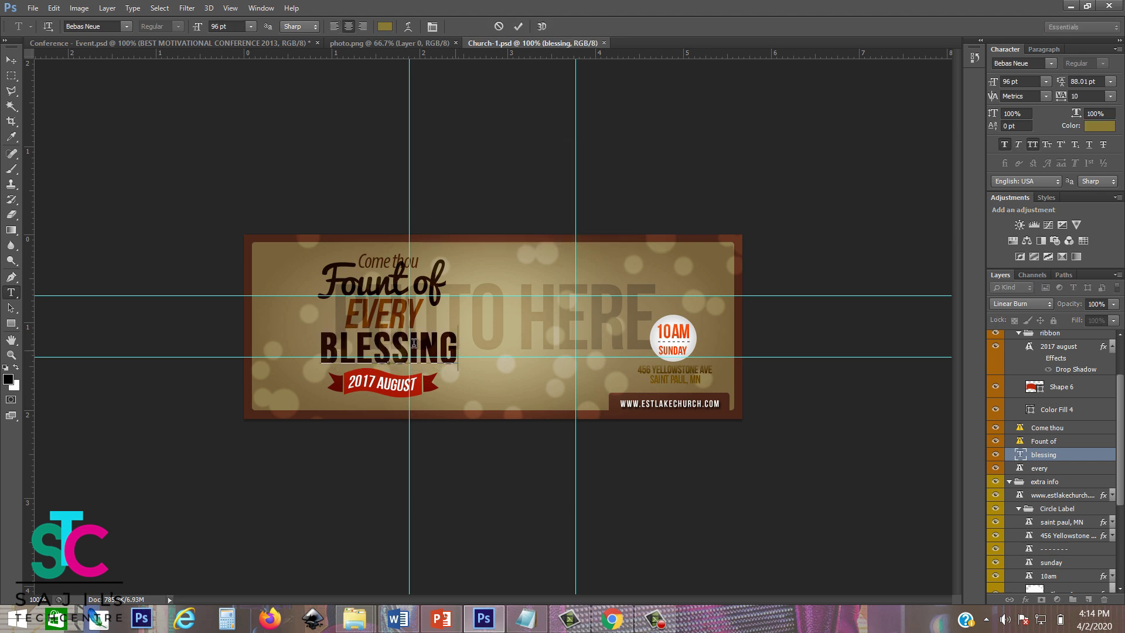
pyautogui.moveTo(458, 346); pyautogui.dragTo(303, 342)
pyautogui.click(420, 344)
pyautogui.doubleClick(447, 345)
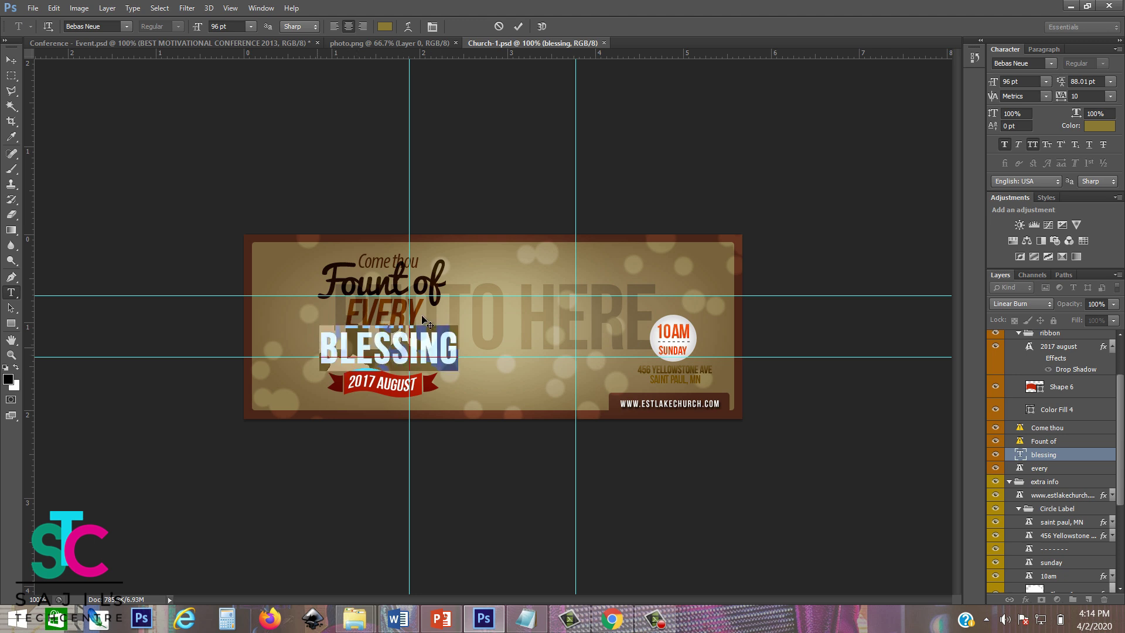
# - Pick the "Fount of" layer on the canvas and open its text for editing, accepting substitution of the Pacifico font
pyautogui.rightClick(392, 286)
pyautogui.click(11, 60)
pyautogui.rightClick(371, 295)
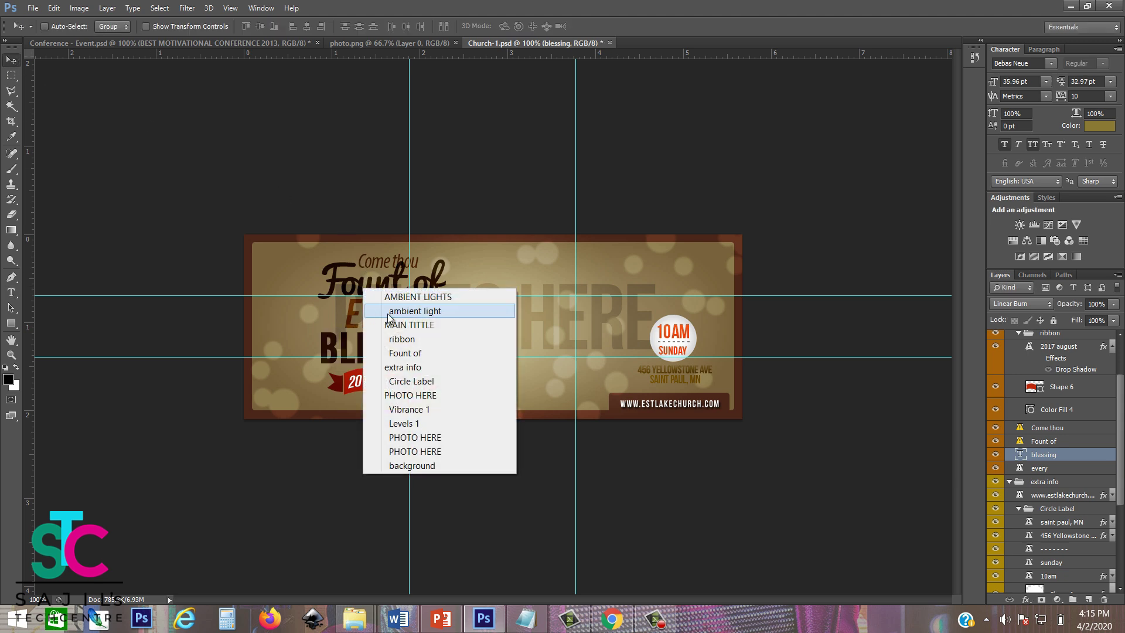
pyautogui.click(411, 352)
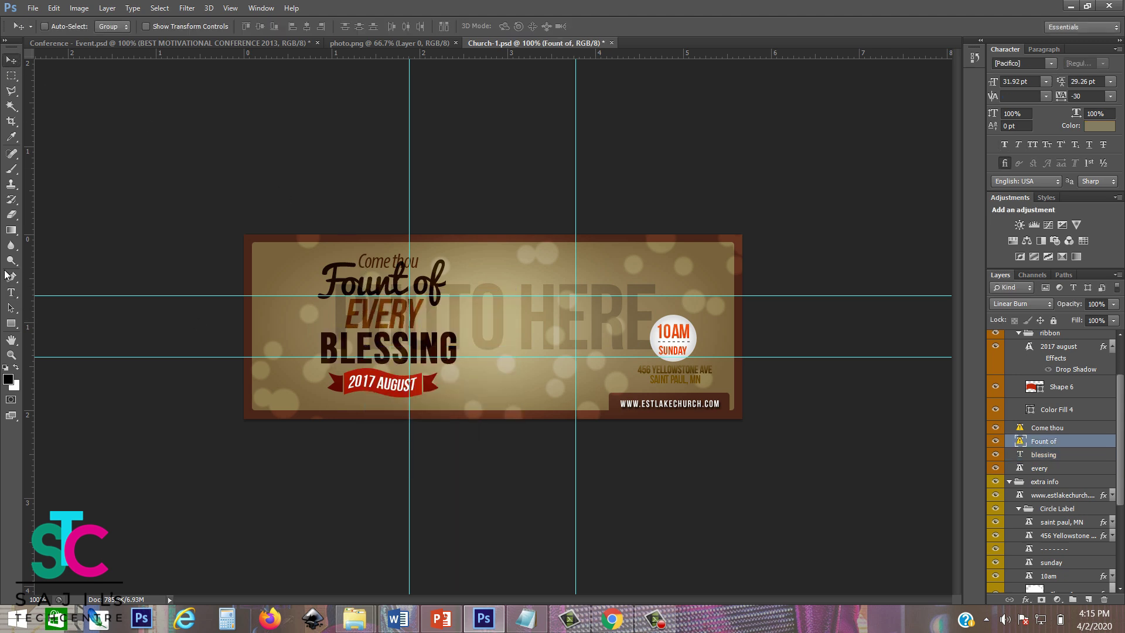
pyautogui.click(11, 292)
pyautogui.moveTo(329, 274); pyautogui.dragTo(486, 283)
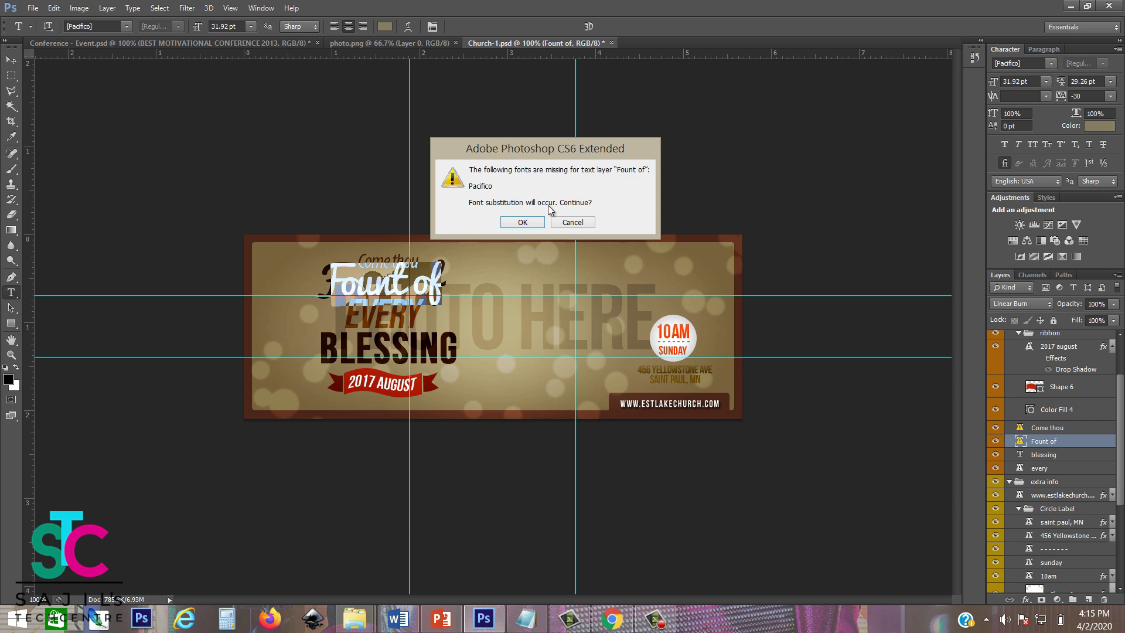
pyautogui.click(534, 222)
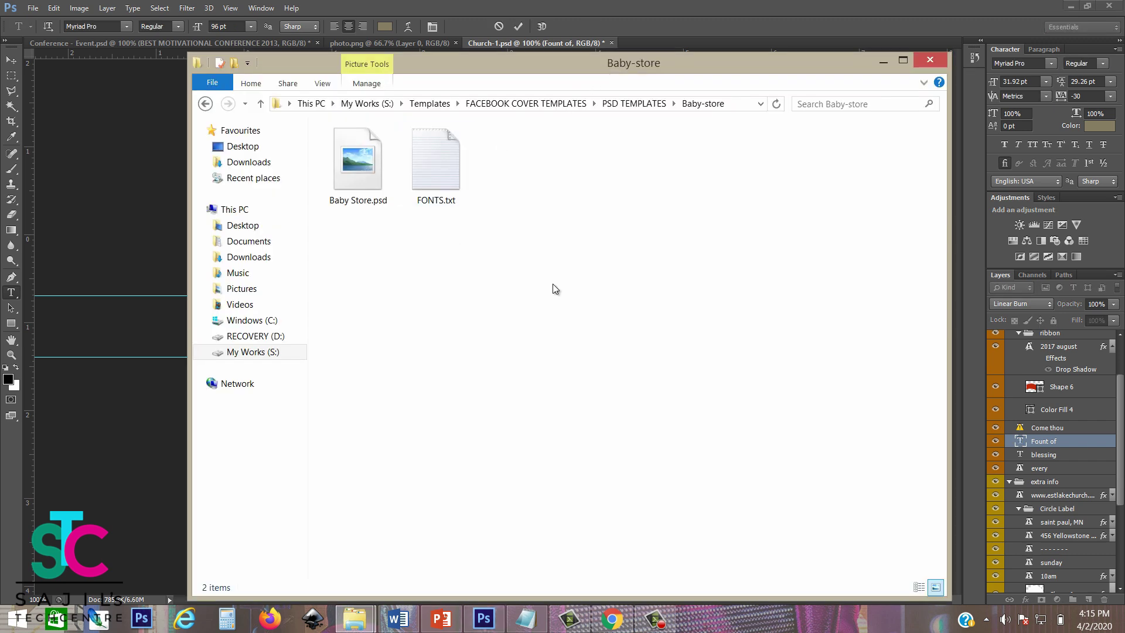
# - Examine the font names and download links in FONTS.txt from the Baby-store template folder, and close the file
pyautogui.doubleClick(442, 171)
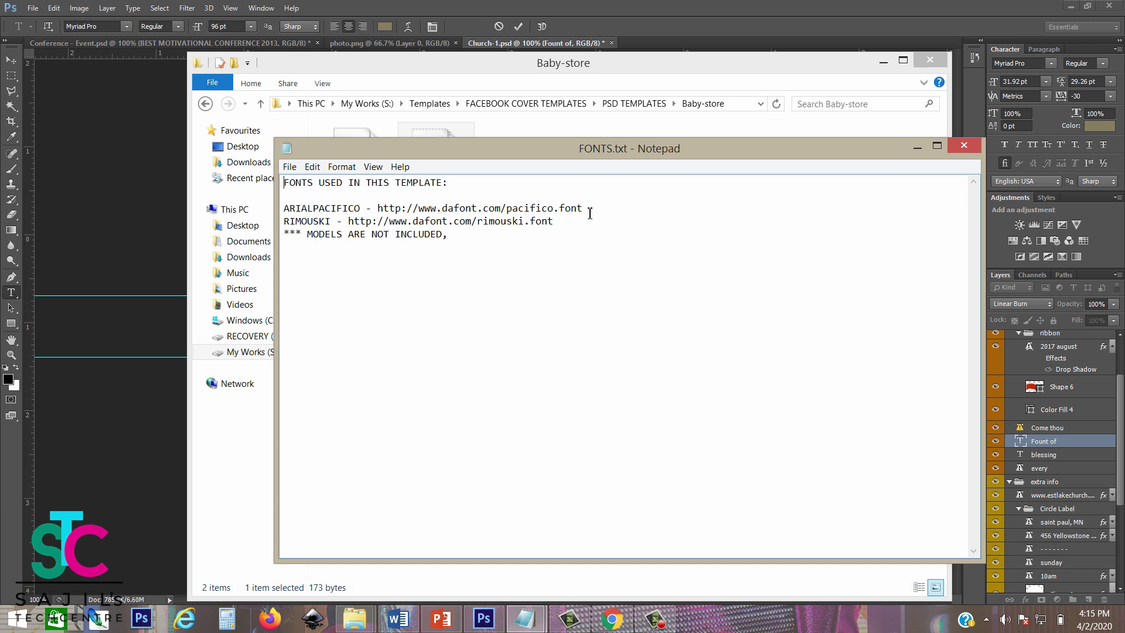
pyautogui.moveTo(589, 211); pyautogui.dragTo(380, 206)
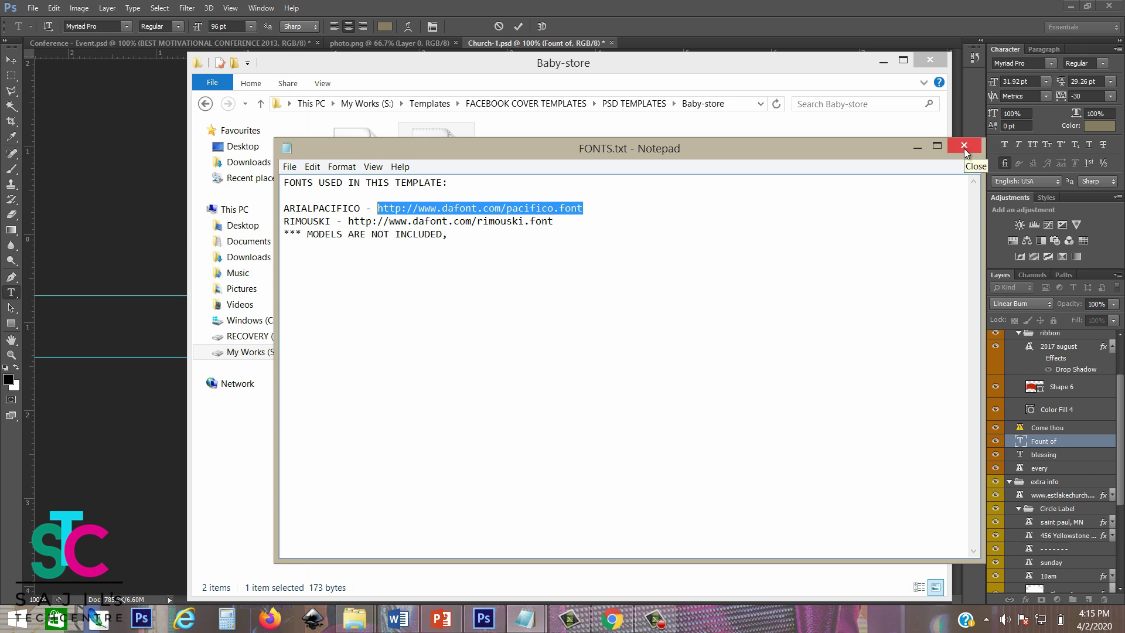
pyautogui.click(514, 267)
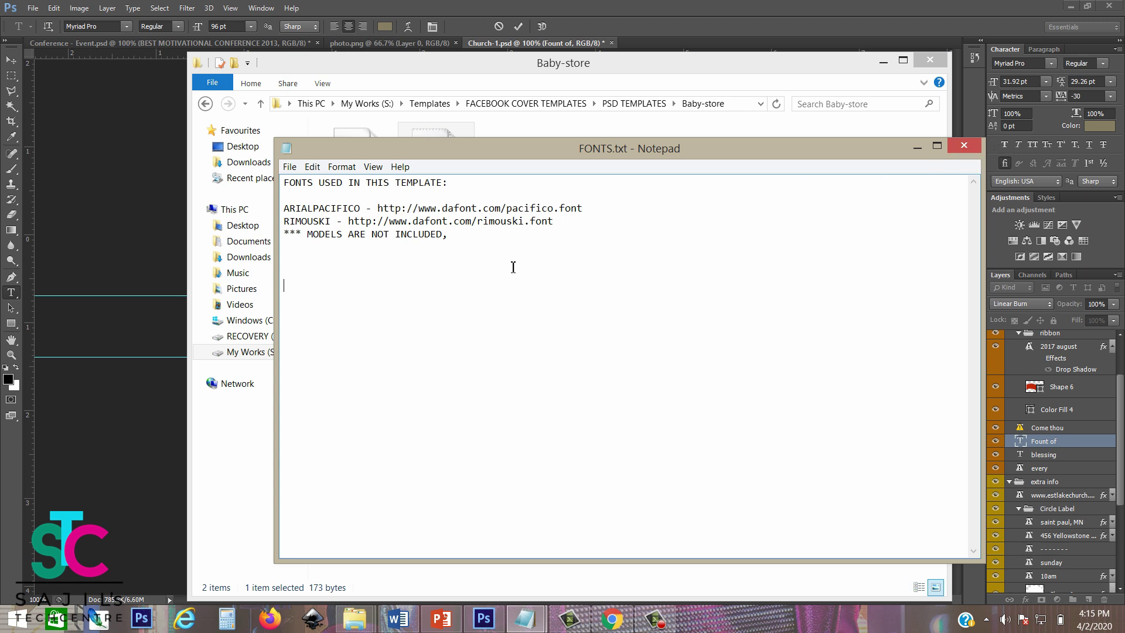
pyautogui.click(962, 149)
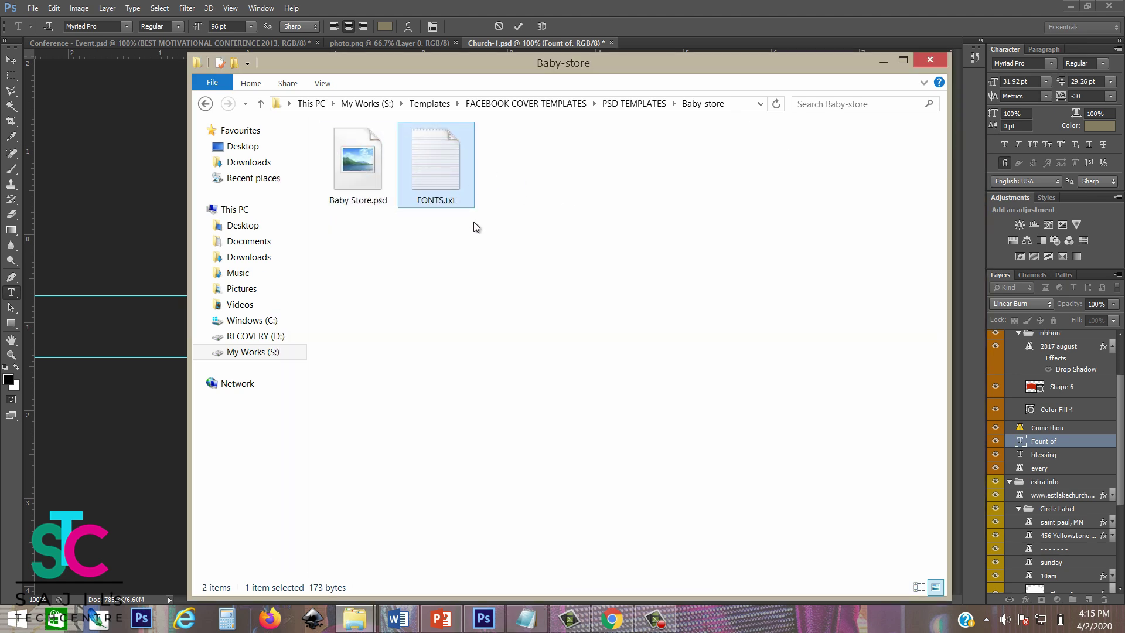
pyautogui.doubleClick(445, 180)
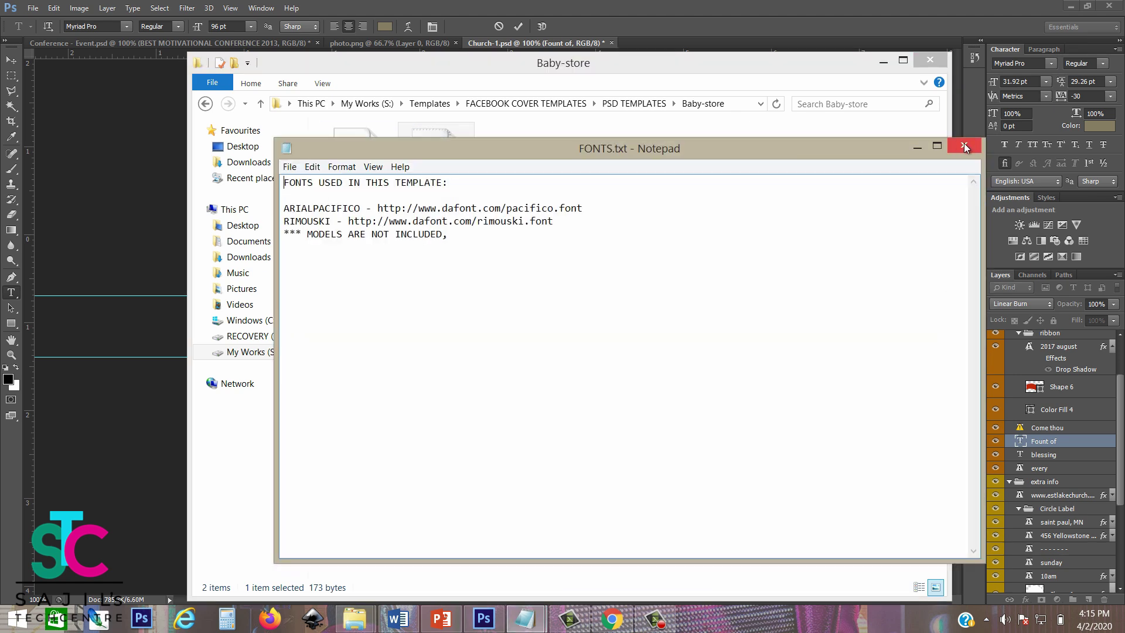
pyautogui.click(965, 146)
# - Replace the "Fount of" text with "Sajils" on the church banner
pyautogui.write('SA')
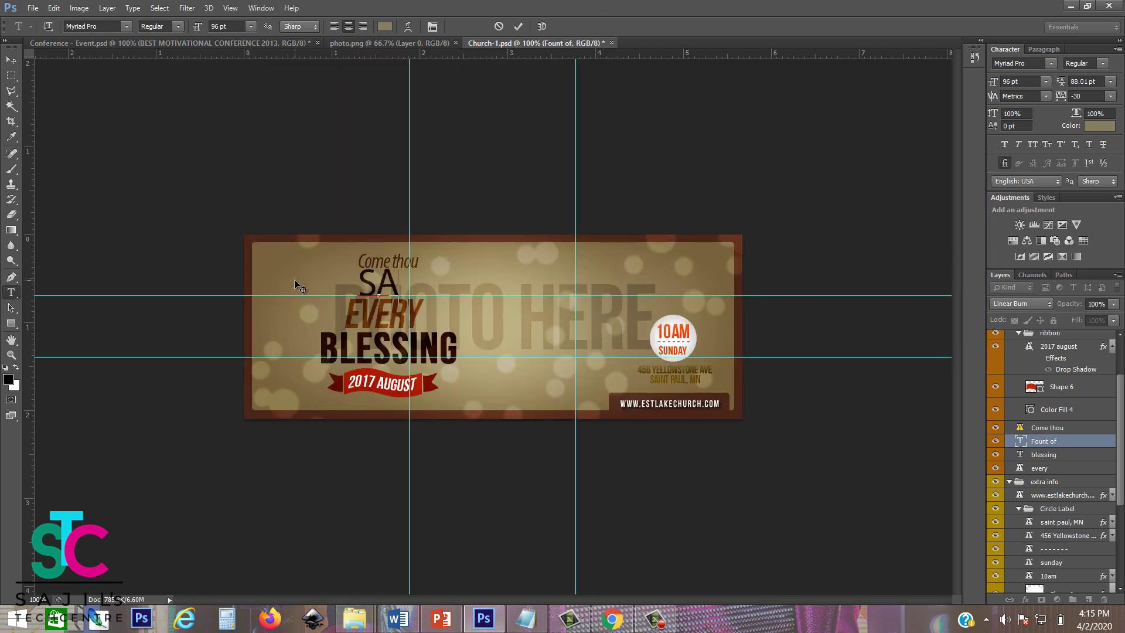
pyautogui.press('BackSpace')
pyautogui.write('ajils')
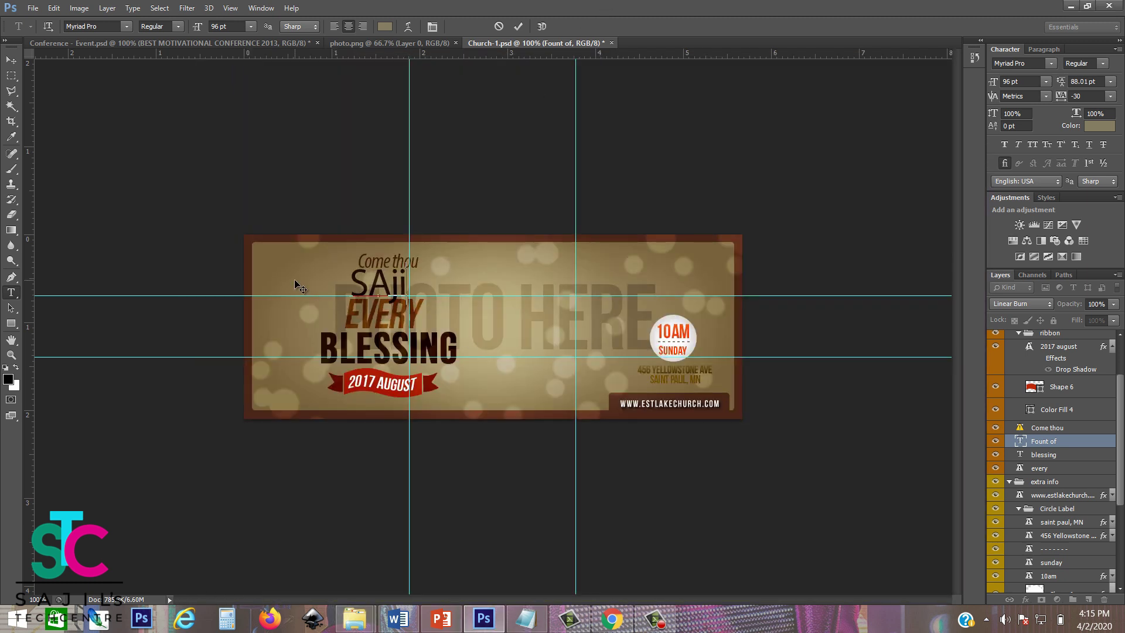
pyautogui.hotkey('ctrl', 'Return')
# - Replace the word EVERY with "TECH" on the church banner, accepting the layer's layout change
pyautogui.moveTo(351, 316); pyautogui.dragTo(435, 326)
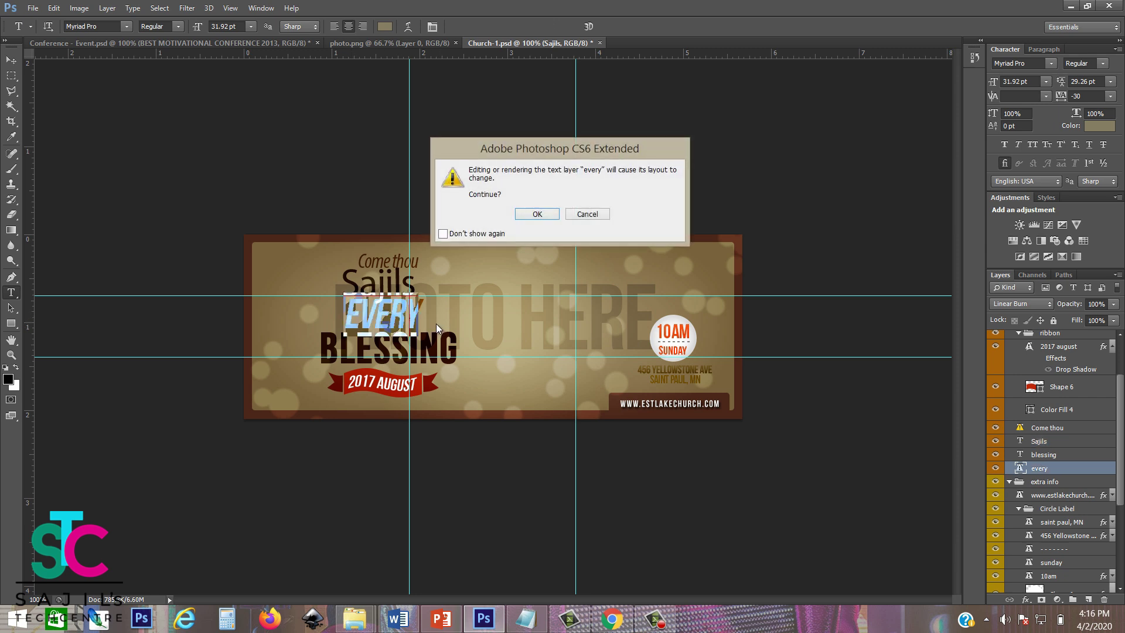
pyautogui.click(536, 215)
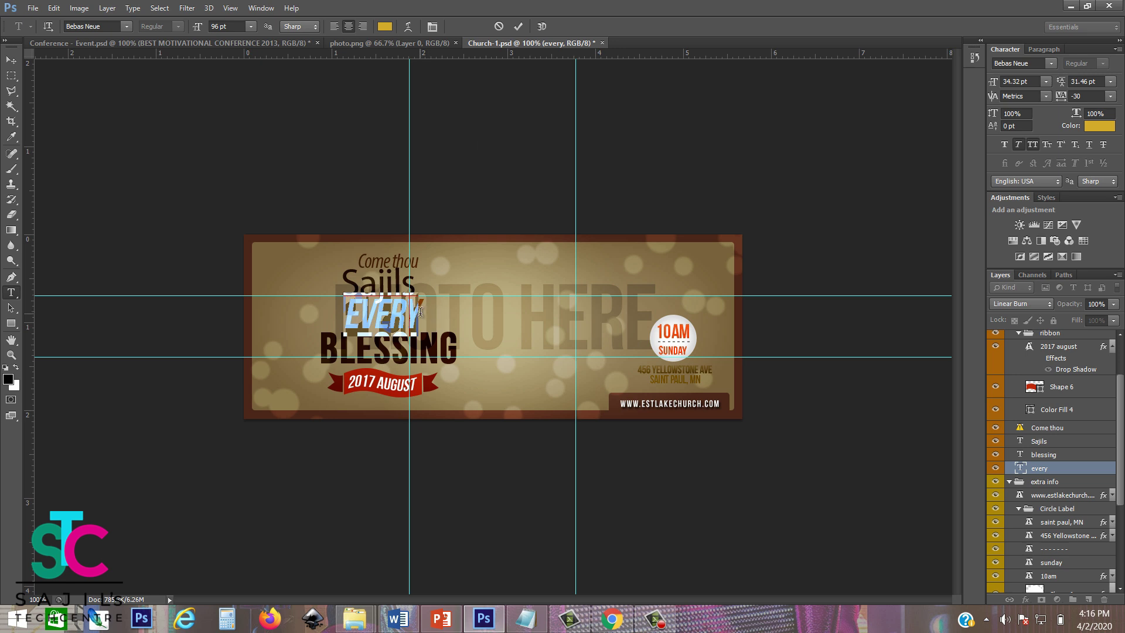
pyautogui.write('TECH')
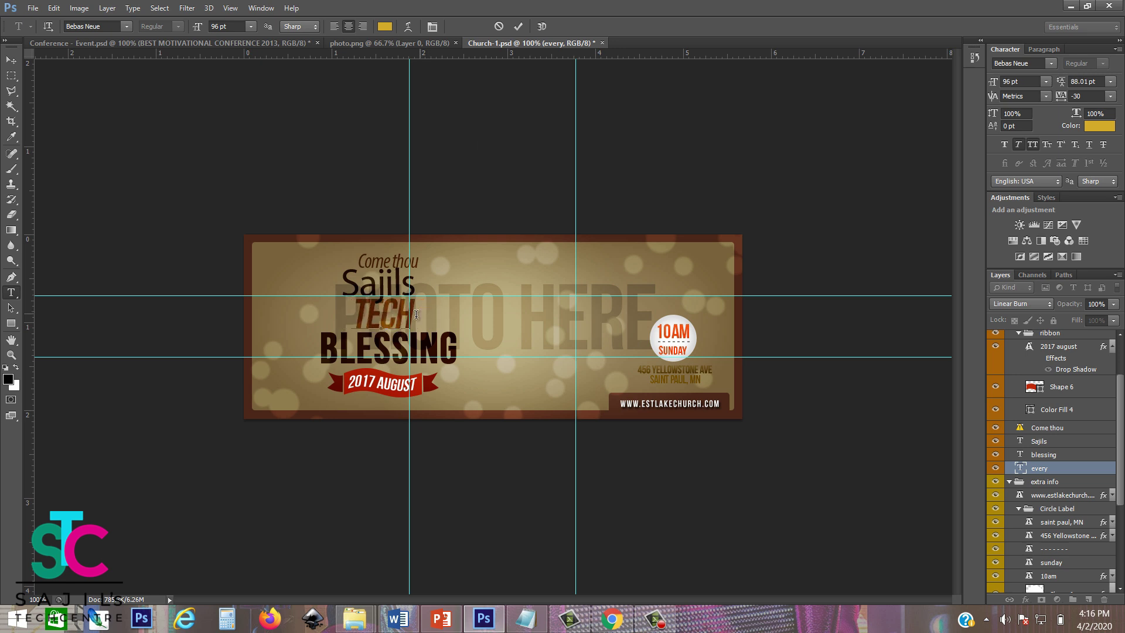
# - Replace the word BLESSING with "CENTRE" on the church banner
pyautogui.click(11, 60)
pyautogui.click(11, 307)
pyautogui.click(12, 293)
pyautogui.moveTo(326, 353); pyautogui.dragTo(496, 359)
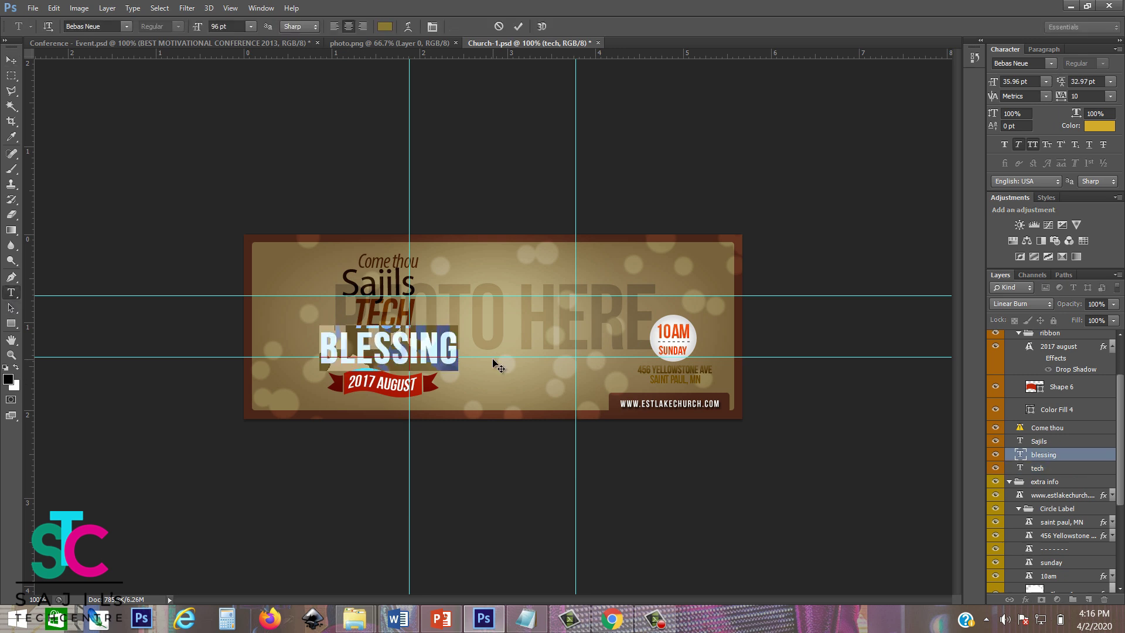
pyautogui.write('CENTRE')
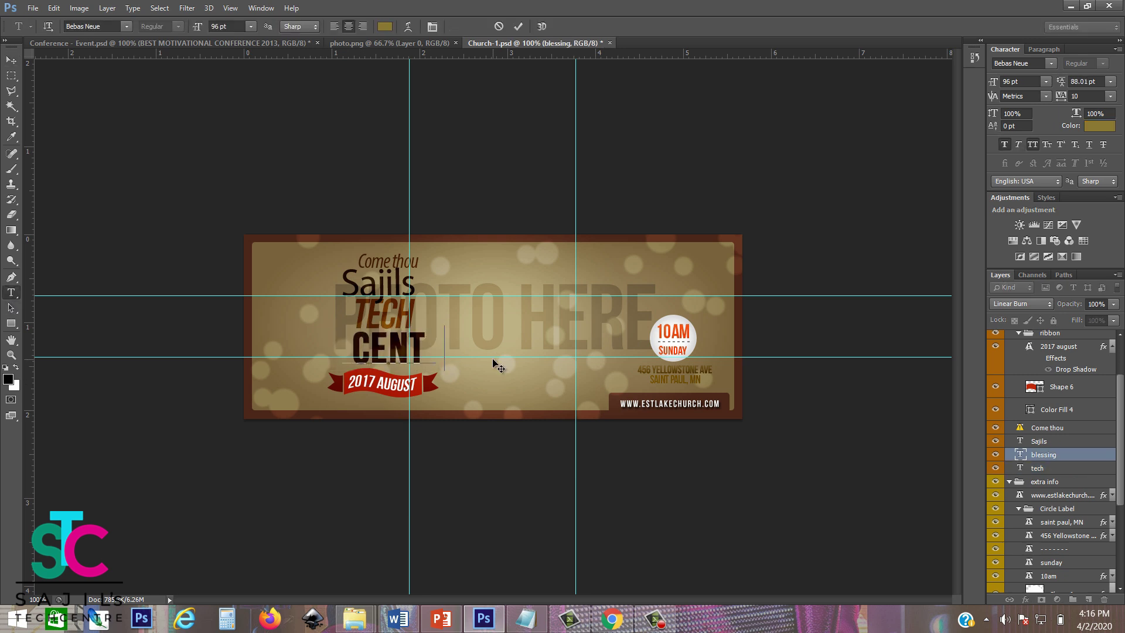
# - Select the "Come thou" text above the title on the church banner and hide its layer
pyautogui.click(11, 59)
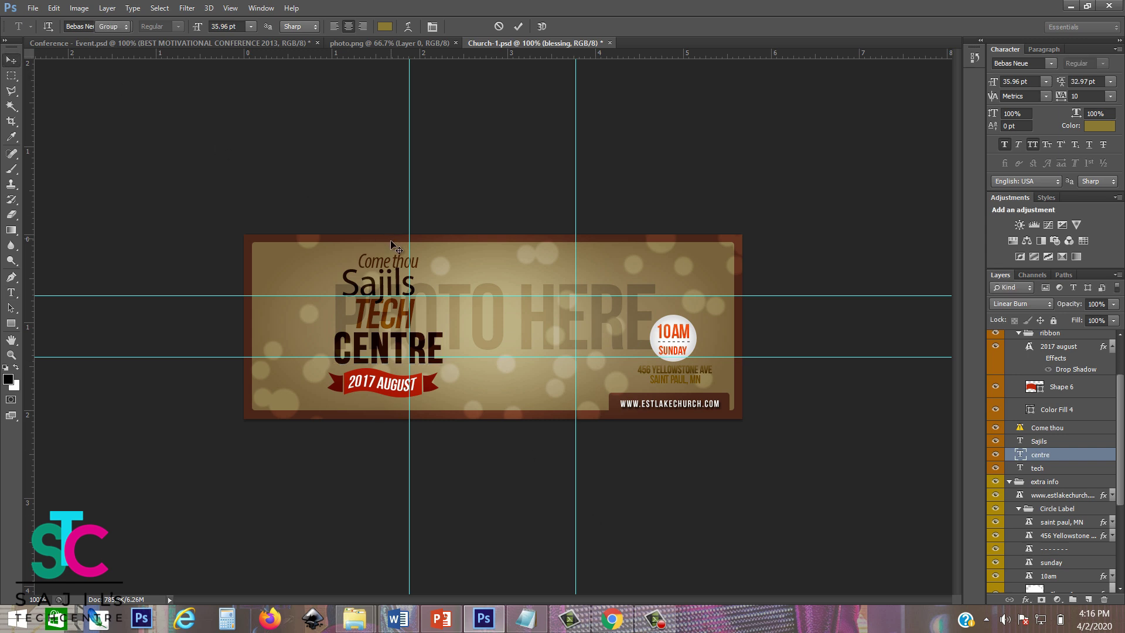
pyautogui.rightClick(387, 264)
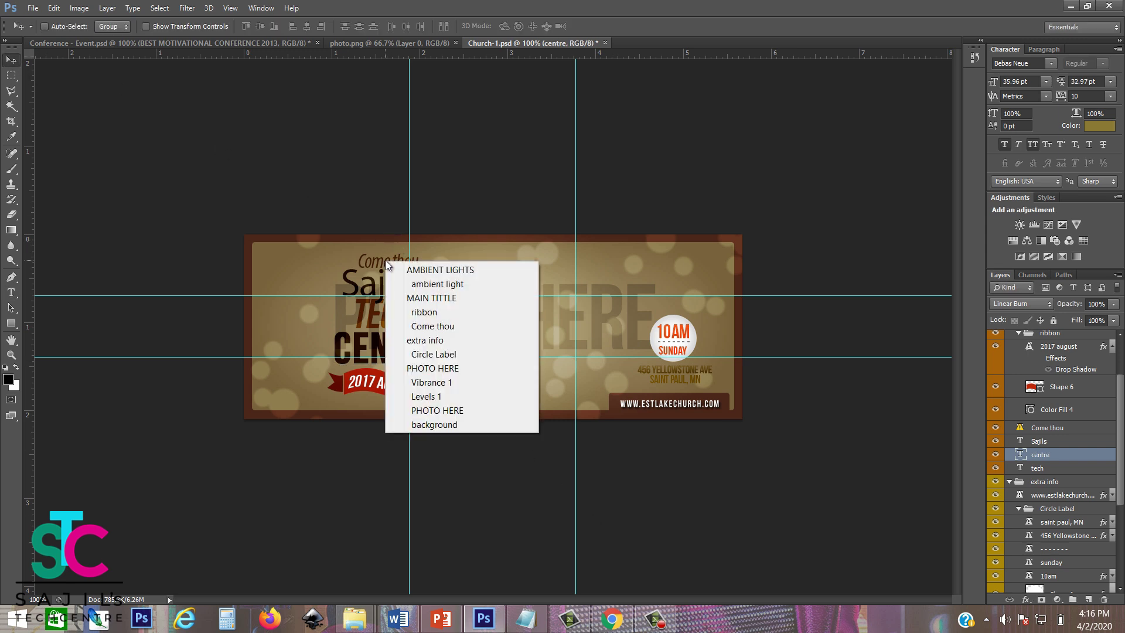
pyautogui.click(435, 327)
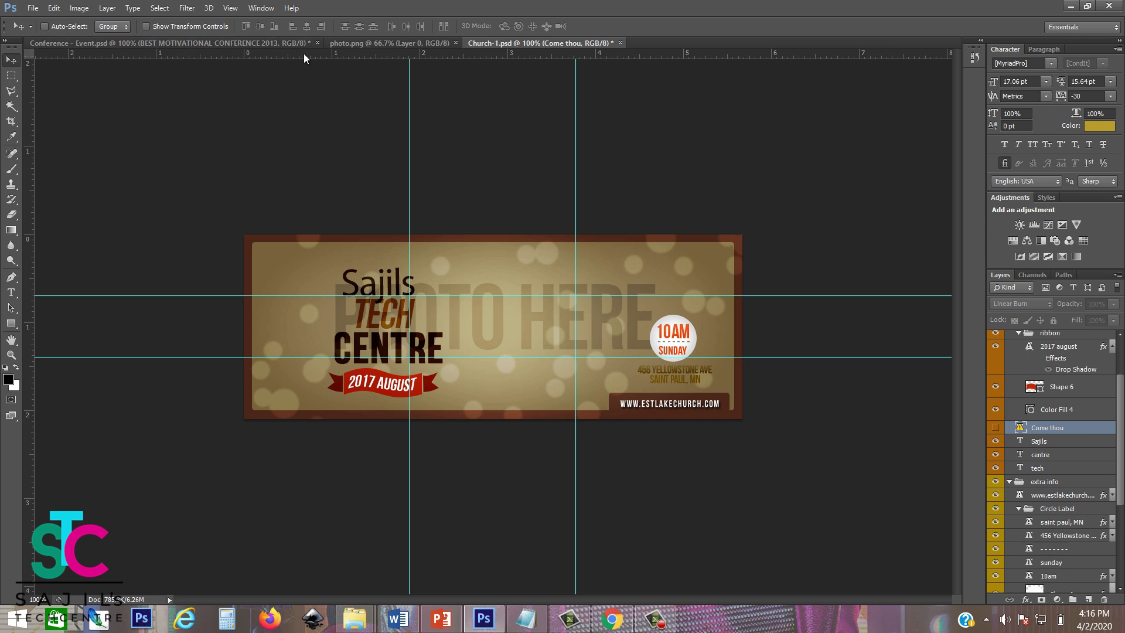
# - Switch to the Conference - Event banner and select the YOUR PHOTO HERE layer in the PHOTO BACKGROUND group
pyautogui.click(223, 43)
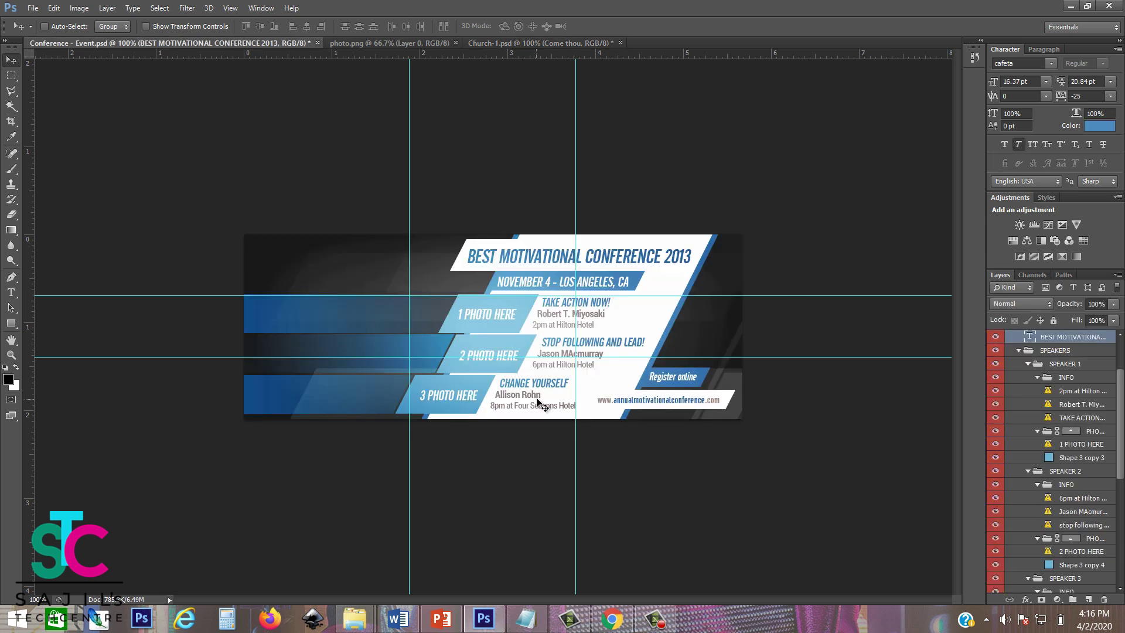
pyautogui.rightClick(325, 266)
pyautogui.click(312, 264)
pyautogui.moveTo(1124, 400); pyautogui.dragTo(1116, 523)
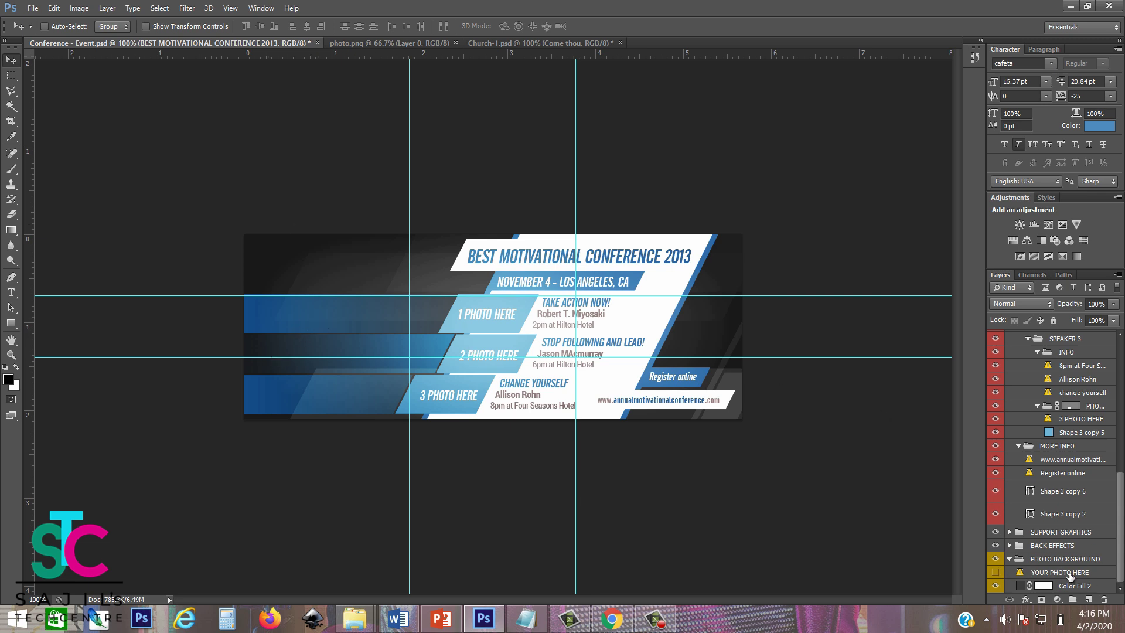
pyautogui.click(1074, 576)
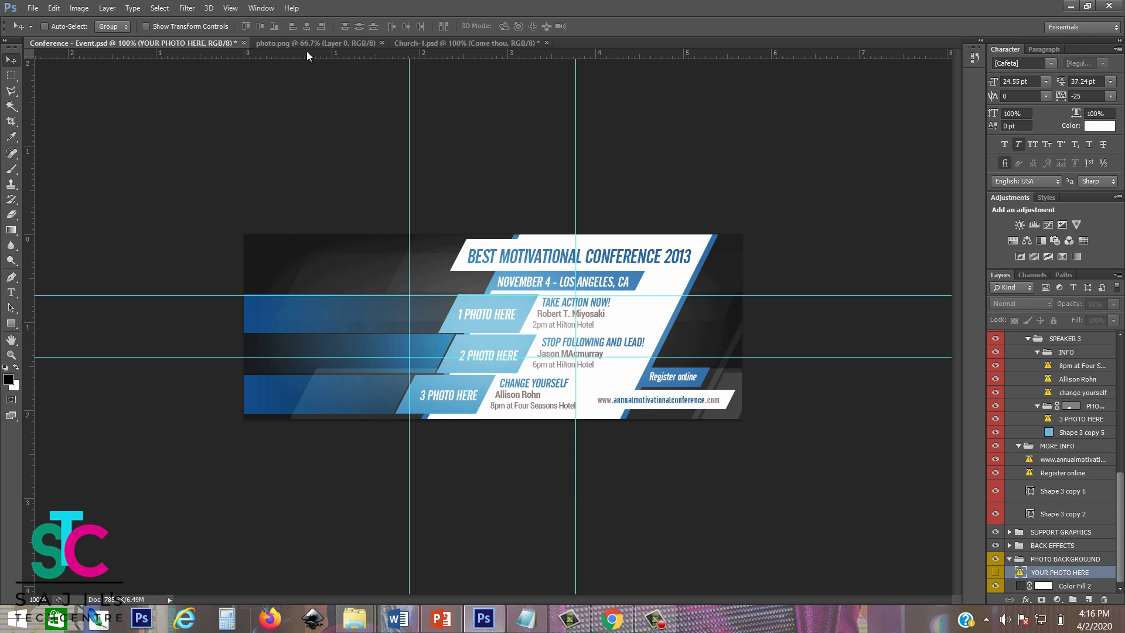
# - Copy the portrait from photo.png into the dark area of the conference banner, and close photo.png
pyautogui.moveTo(315, 44); pyautogui.dragTo(522, 150)
pyautogui.moveTo(636, 379); pyautogui.dragTo(340, 346)
pyautogui.click(832, 153)
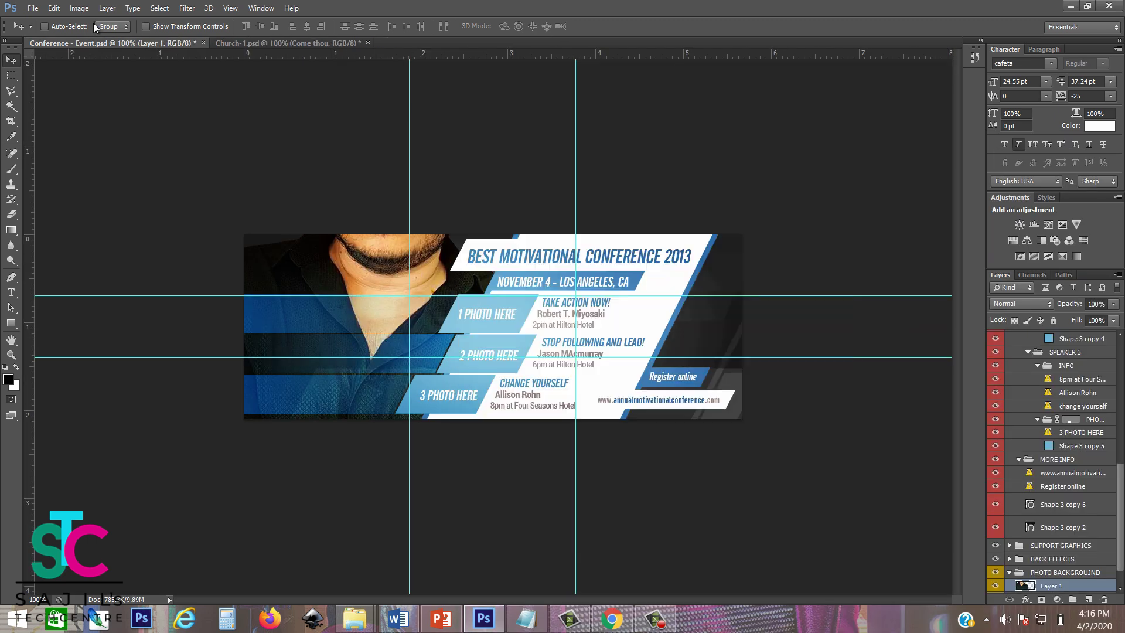
pyautogui.click(32, 8)
pyautogui.click(44, 36)
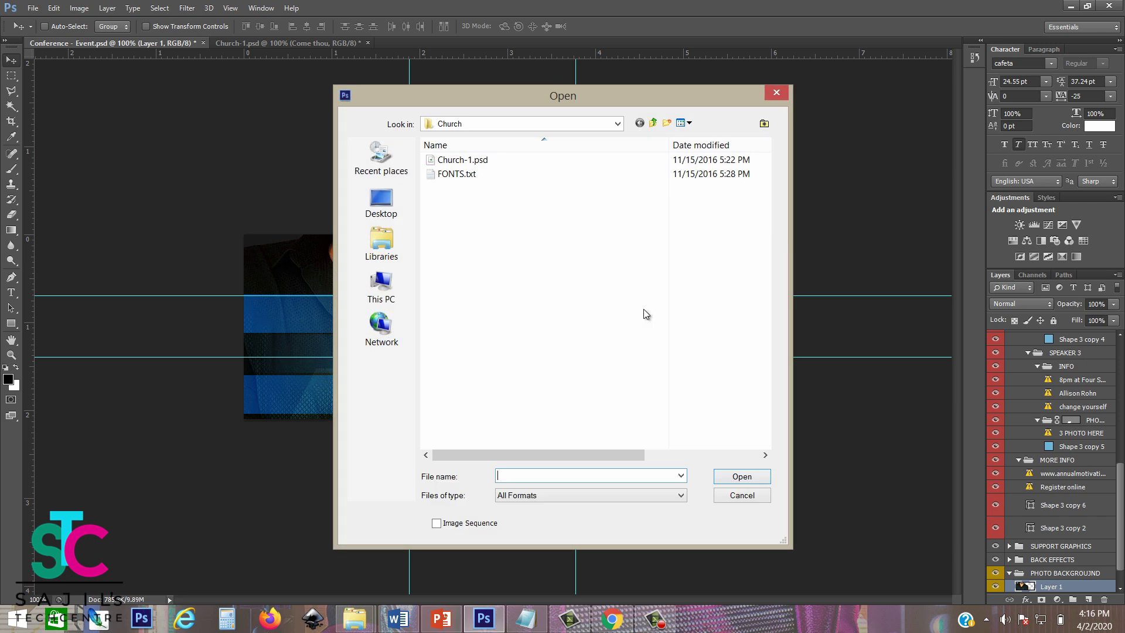
pyautogui.click(777, 94)
# - Scale the portrait down to fit the banner's height and place it in the dark area beside the speaker list
pyautogui.moveTo(371, 342); pyautogui.dragTo(344, 401)
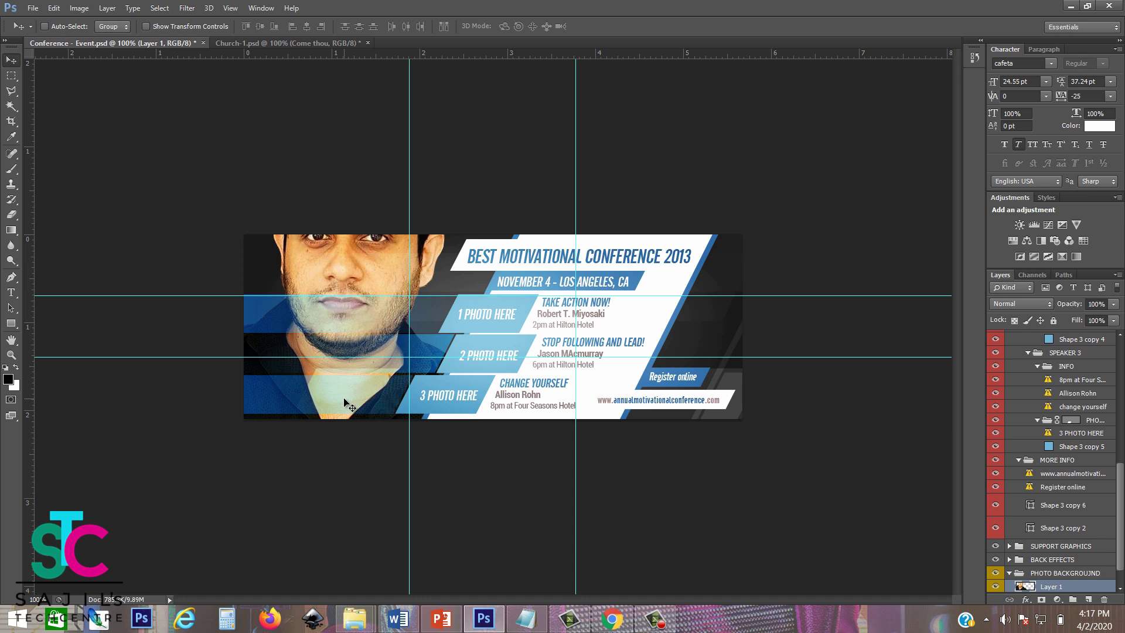
pyautogui.hotkey('ctrl', 't')
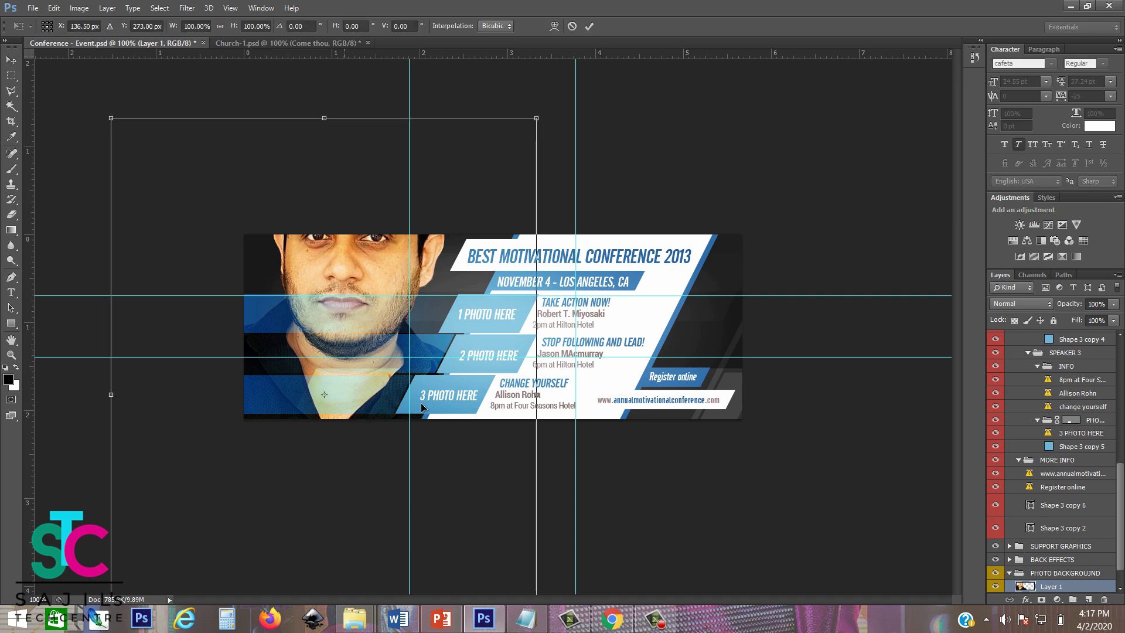
pyautogui.moveTo(536, 118); pyautogui.dragTo(395, 297)
pyautogui.moveTo(374, 368); pyautogui.dragTo(396, 320)
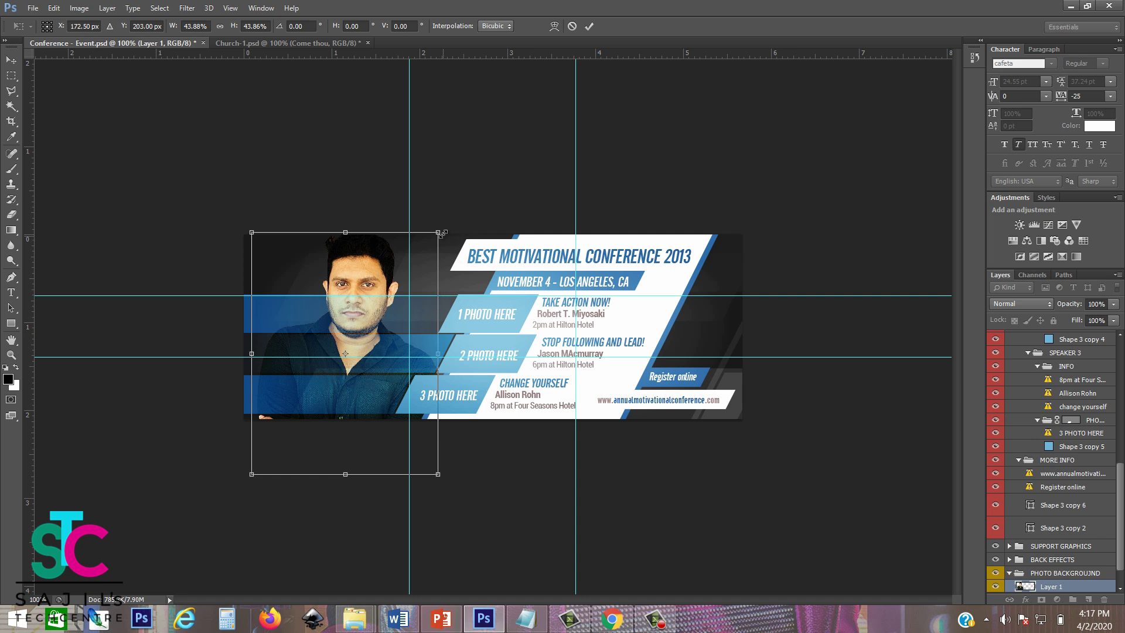
pyautogui.press('Return')
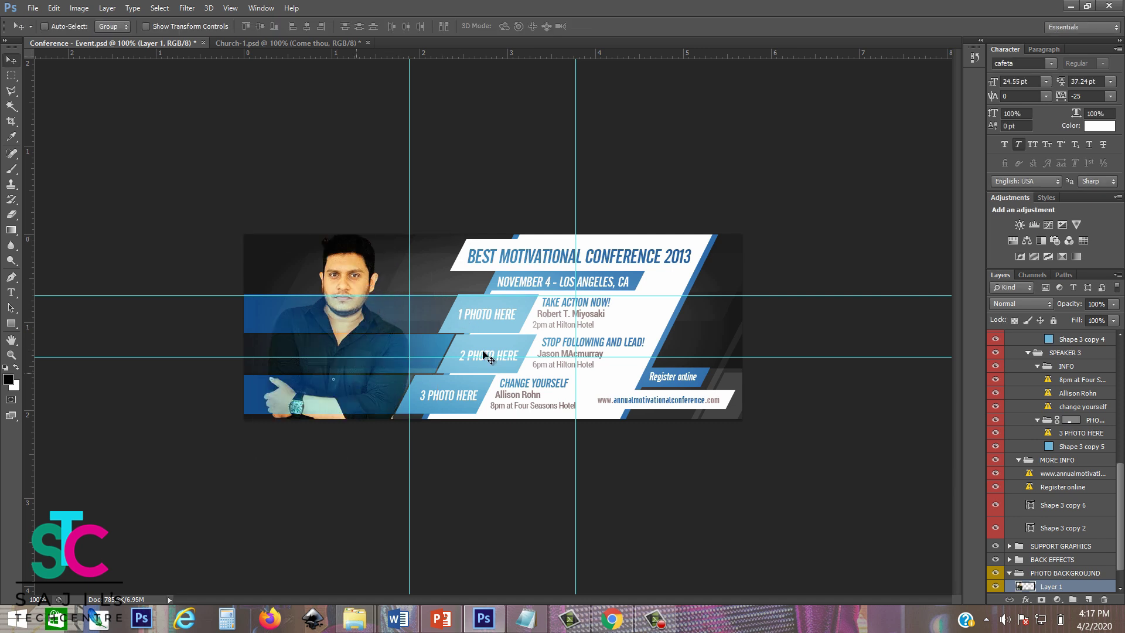
pyautogui.scroll(-2, 1124, 488)
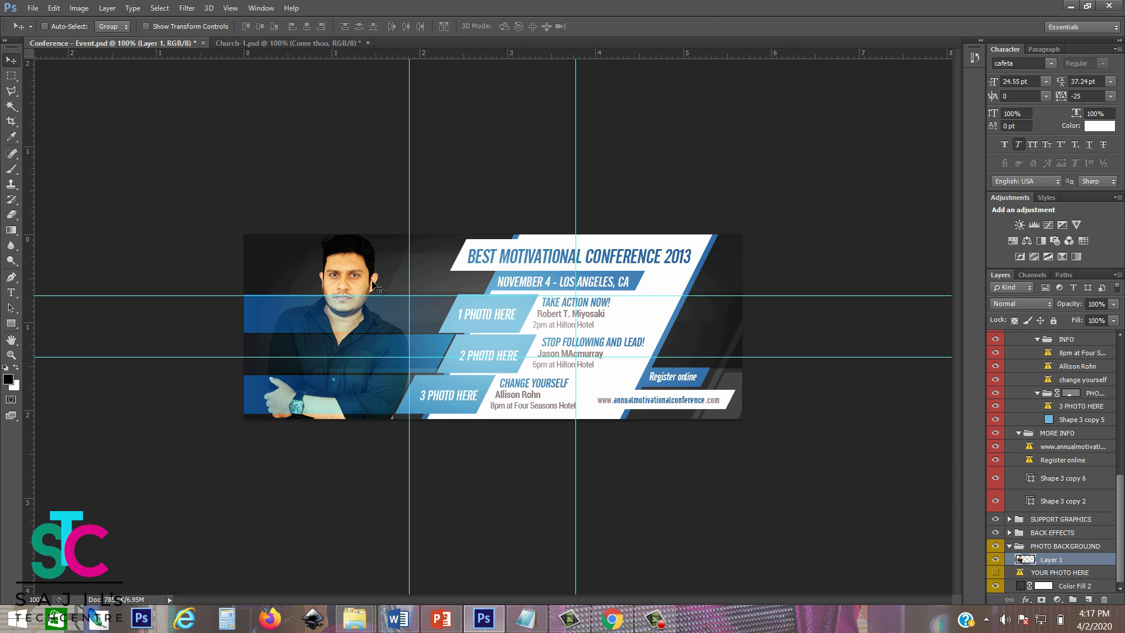
# - Open Ideas-That-Work.psd from the Creativity folder of the PSD TEMPLATES
pyautogui.click(33, 9)
pyautogui.click(49, 37)
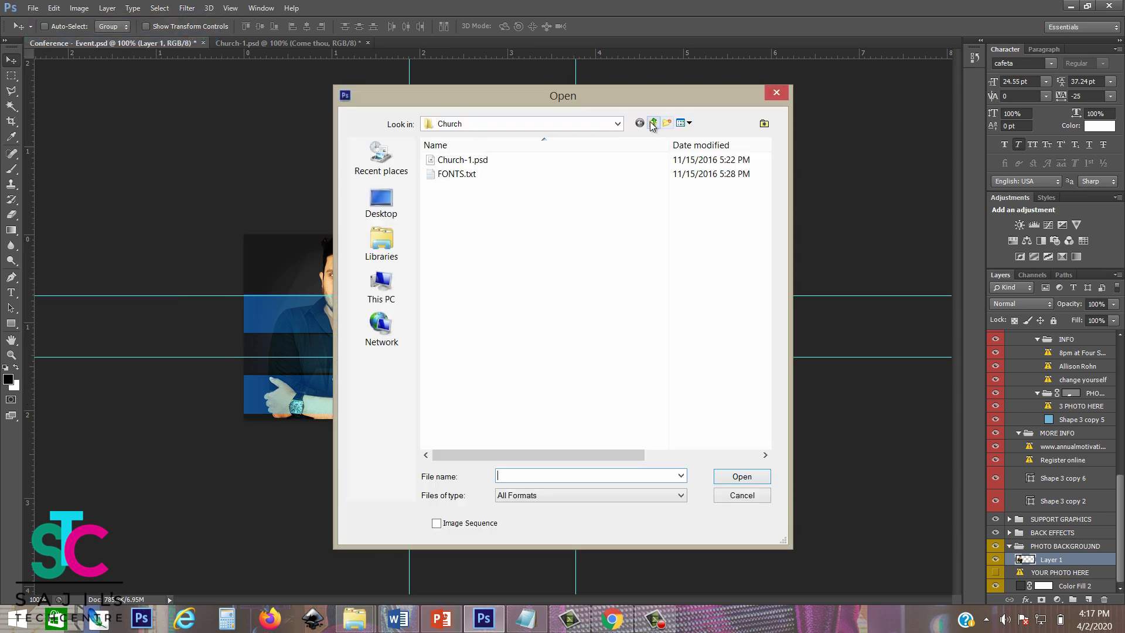
pyautogui.click(654, 123)
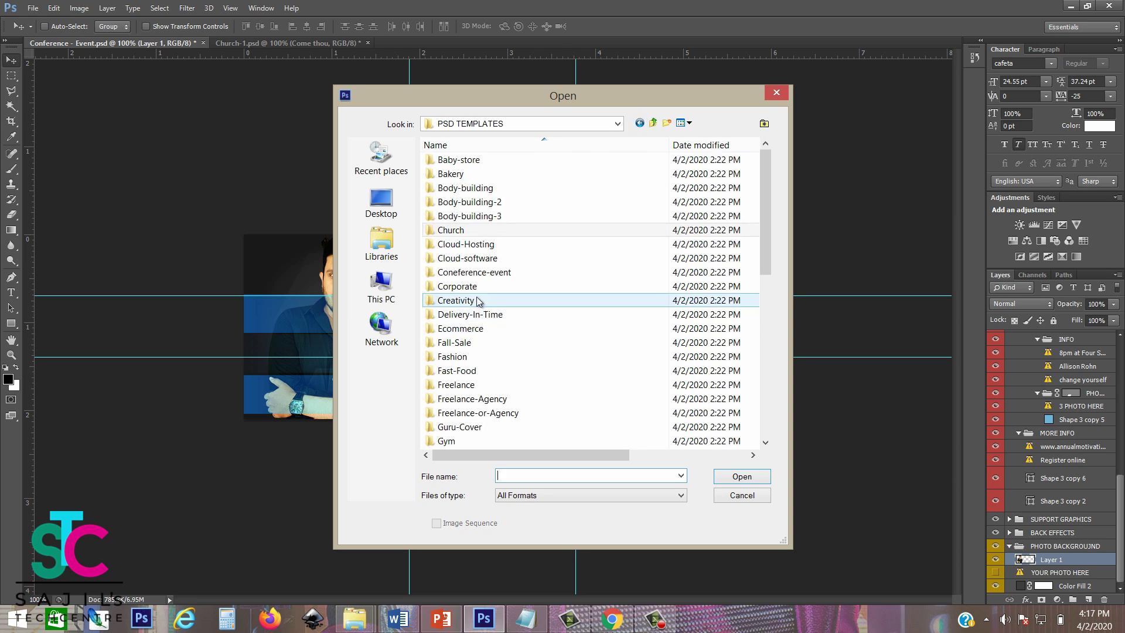
pyautogui.doubleClick(476, 300)
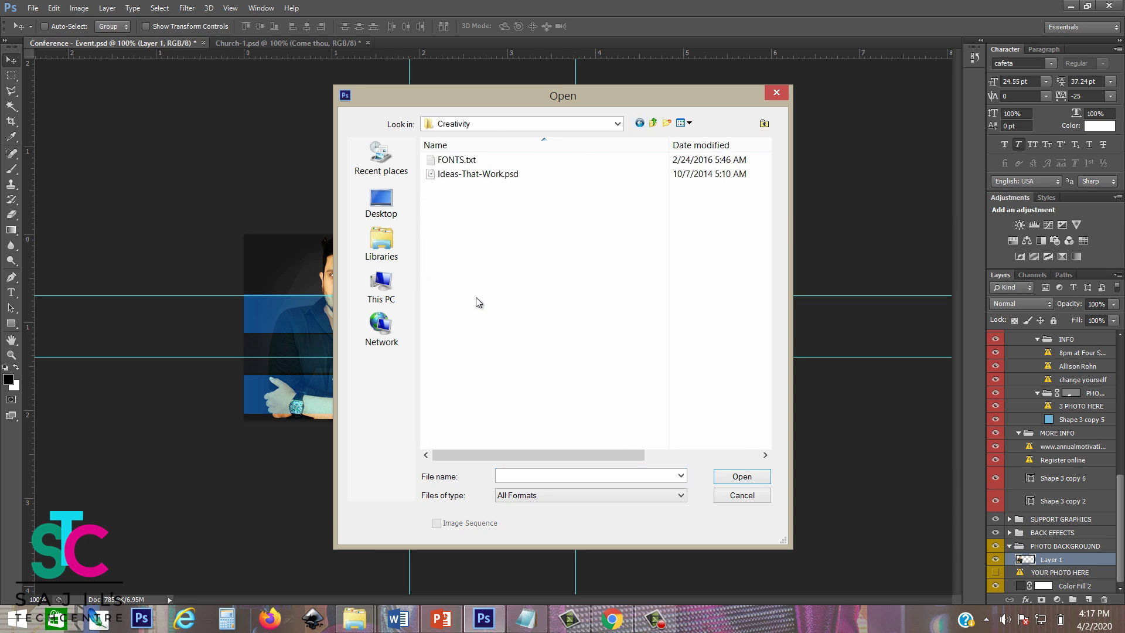
pyautogui.doubleClick(480, 175)
pyautogui.click(551, 206)
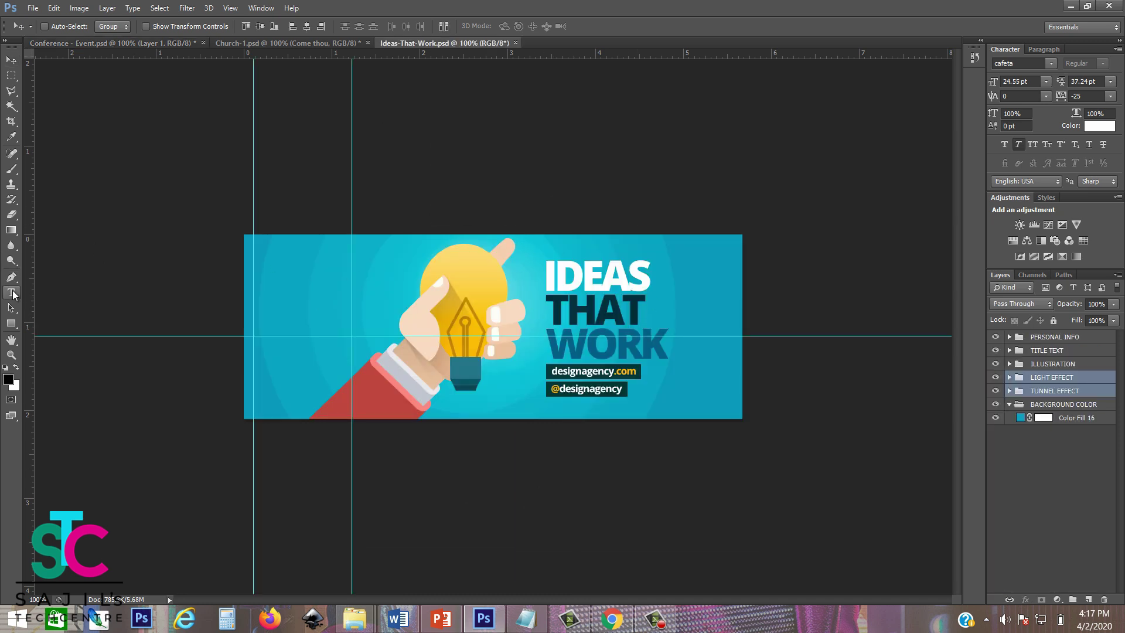
# - Expand the TITLE TEXT group and examine its work, that and ideas text layers for missing fonts
pyautogui.click(12, 293)
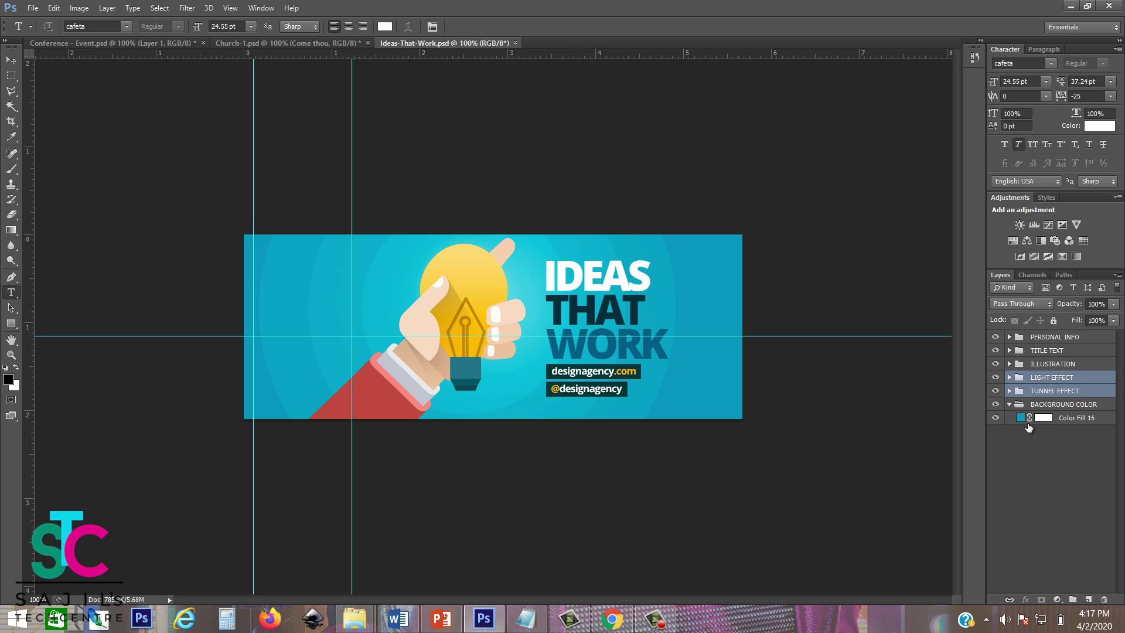
pyautogui.press('v')
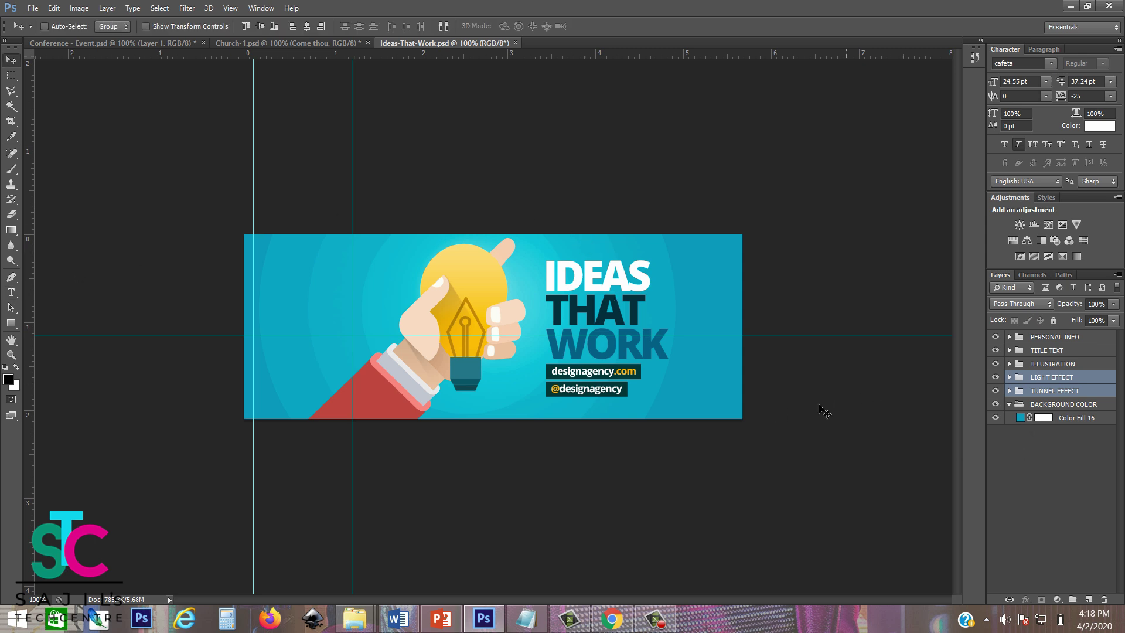
pyautogui.click(1009, 350)
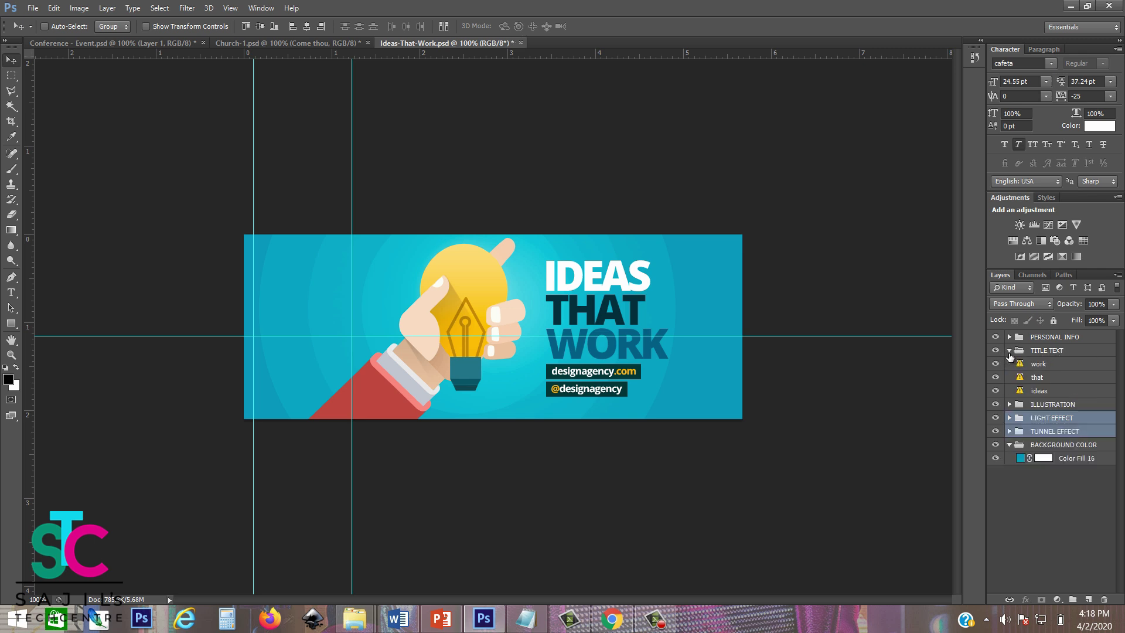
pyautogui.click(1047, 366)
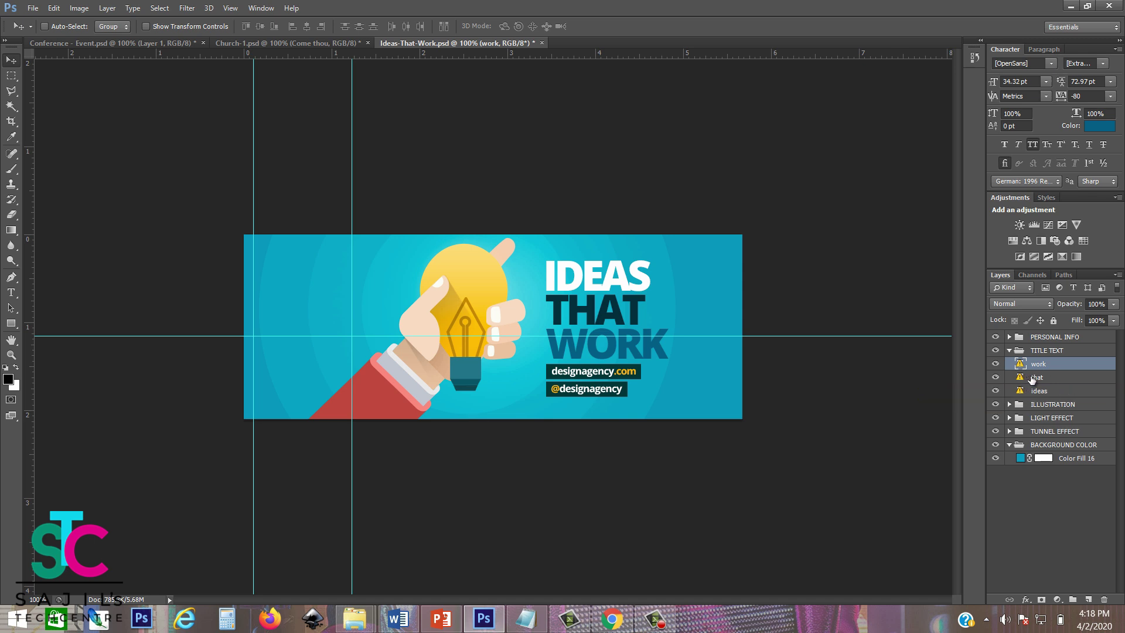
pyautogui.click(1032, 378)
pyautogui.click(1039, 393)
pyautogui.click(1021, 380)
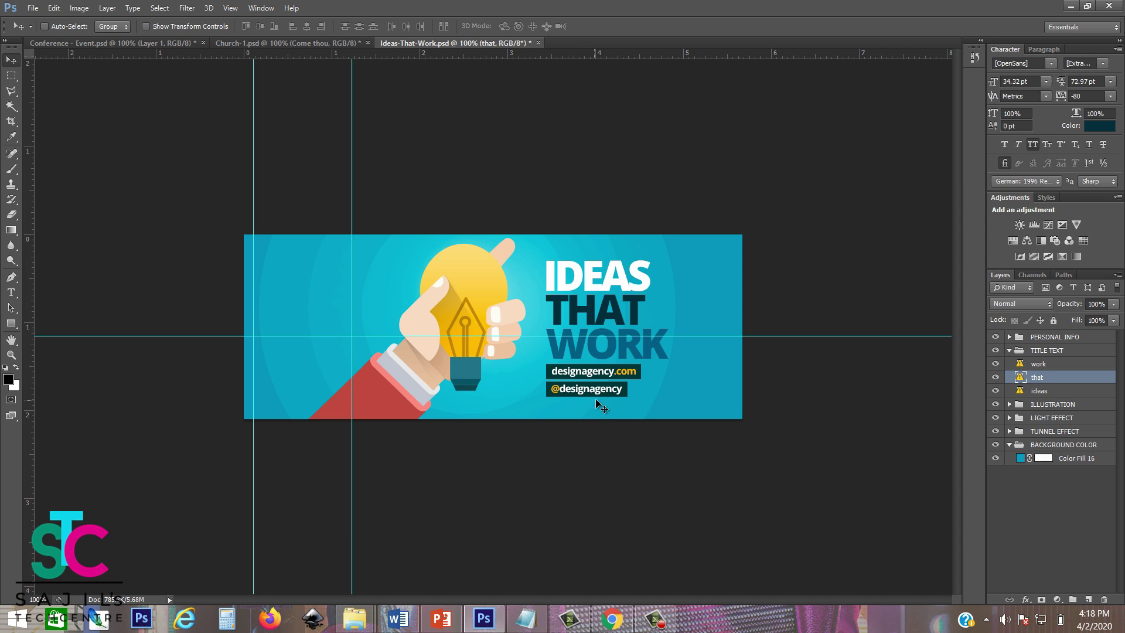
# - Pick the "ideas" layer on the canvas and open its text for editing, accepting the font substitution
pyautogui.rightClick(578, 279)
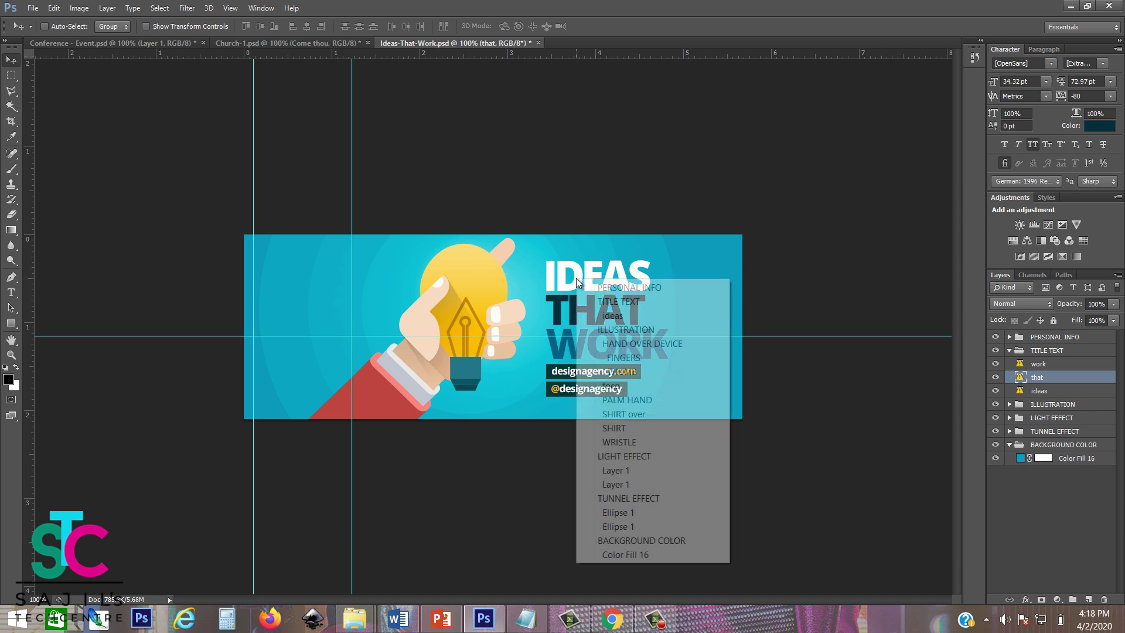
pyautogui.click(580, 272)
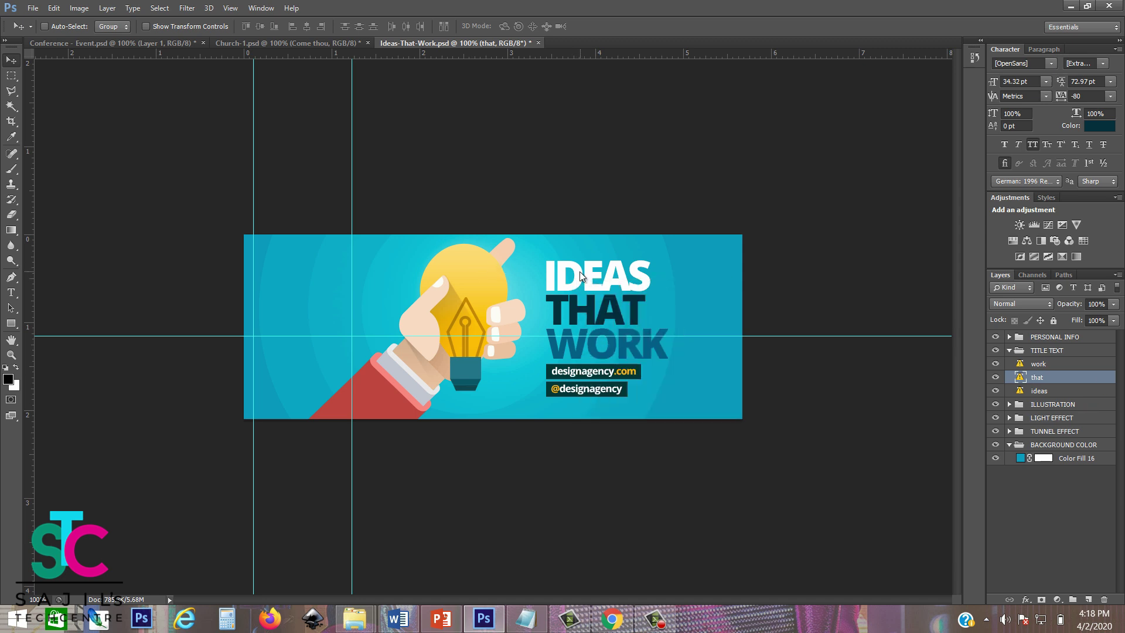
pyautogui.rightClick(580, 272)
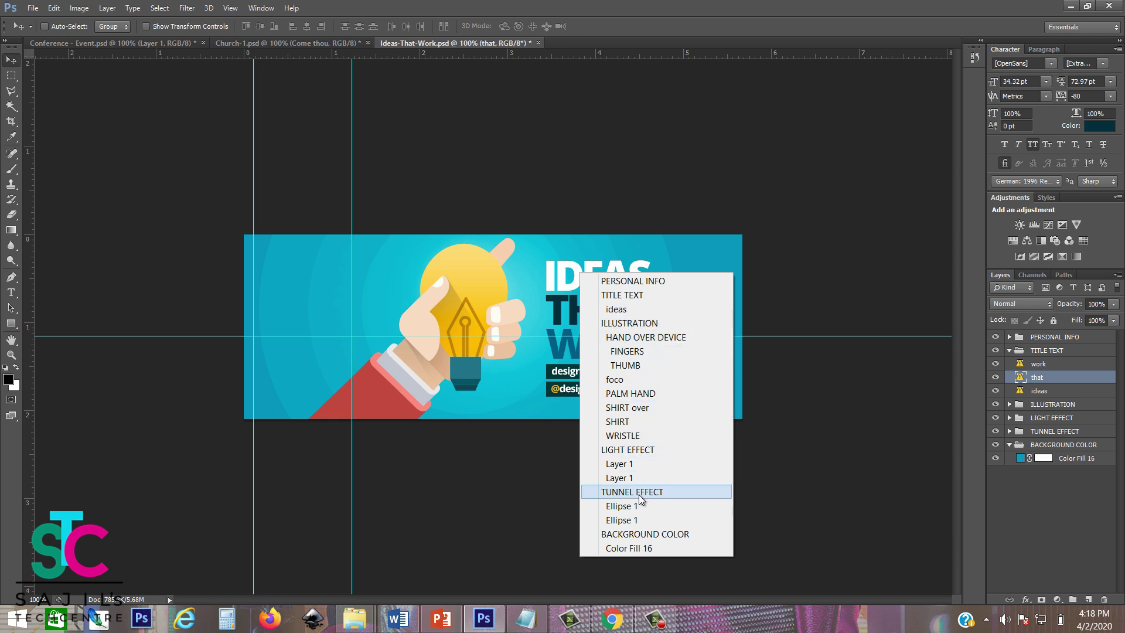
pyautogui.click(652, 308)
pyautogui.click(12, 292)
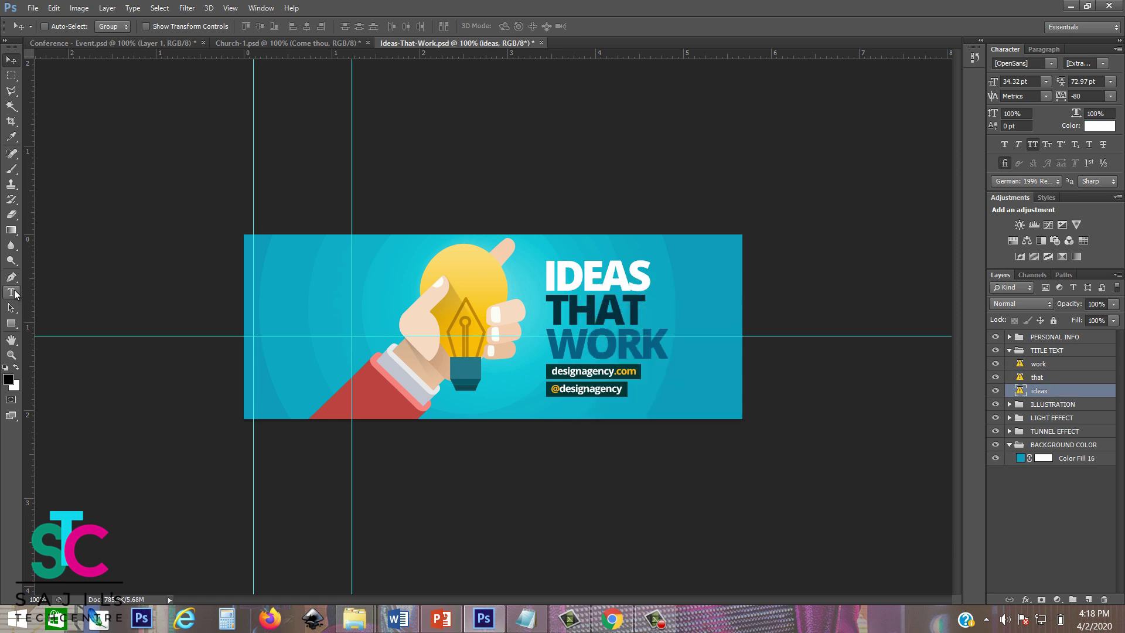
pyautogui.moveTo(547, 272); pyautogui.dragTo(630, 275)
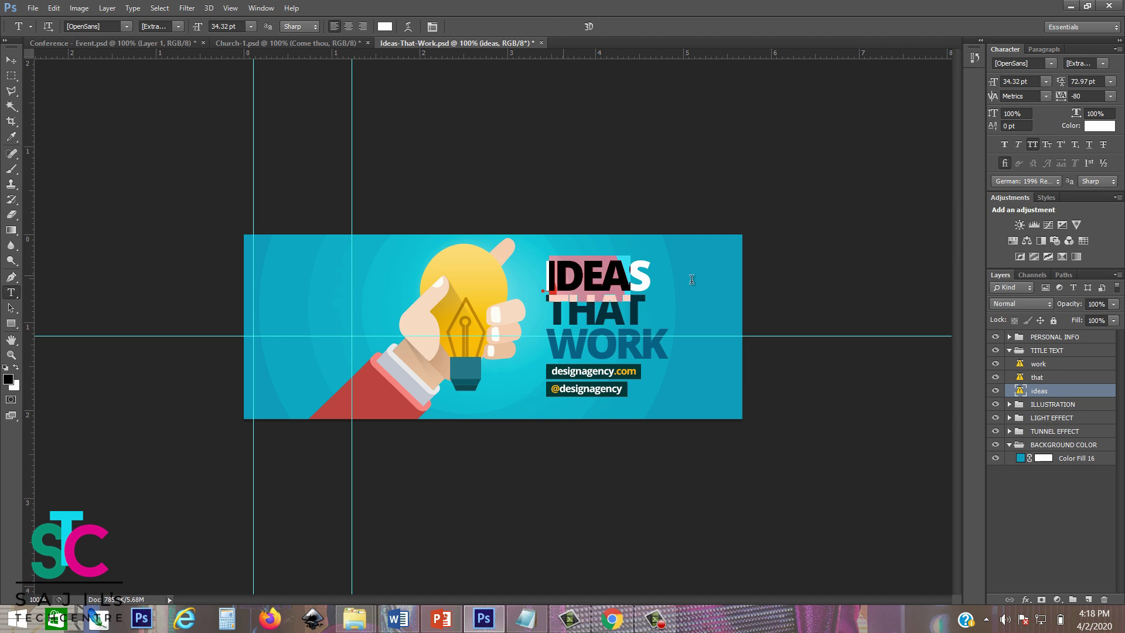
pyautogui.click(535, 221)
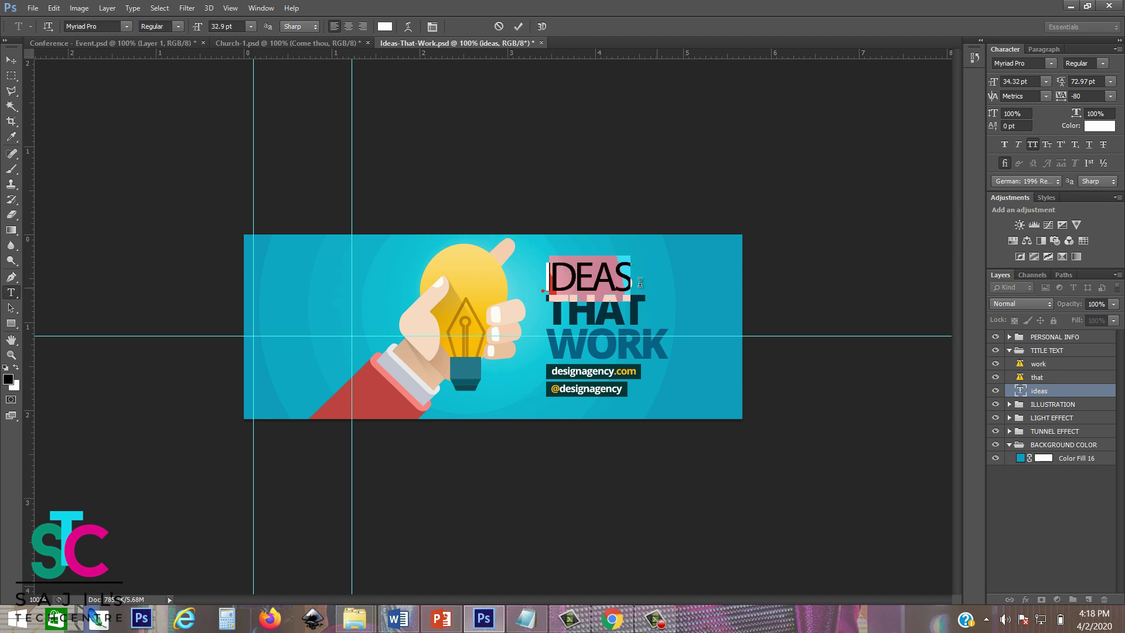
# - Replace the word IDEAS with "SAJIL" in the banner title
pyautogui.click(636, 275)
pyautogui.moveTo(620, 274); pyautogui.dragTo(556, 276)
pyautogui.write('SAJIU')
pyautogui.press('BackSpace')
pyautogui.write('L')
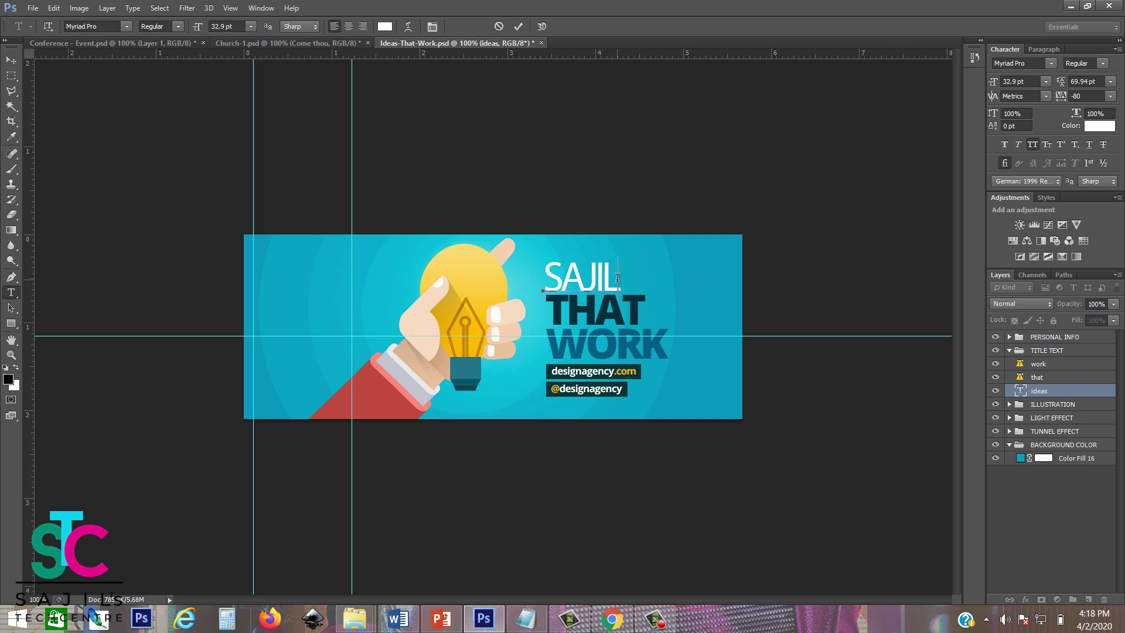
# - Set the font of the SAJIL text to Rockwell Extra Bold and finish editing the text
pyautogui.moveTo(620, 275); pyautogui.dragTo(542, 275)
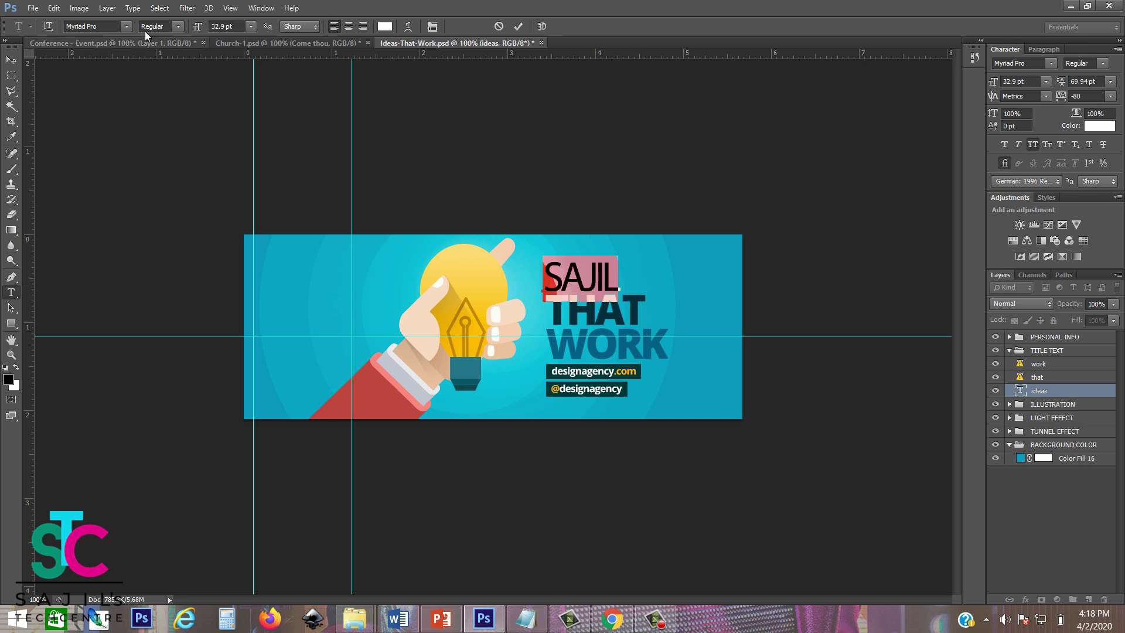
pyautogui.click(125, 26)
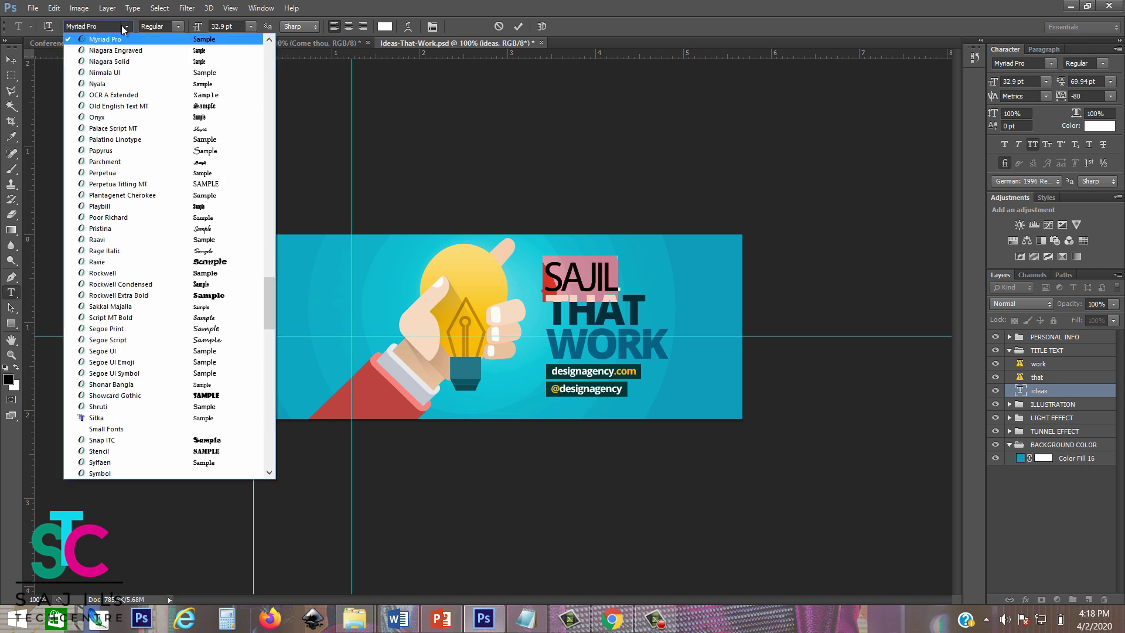
pyautogui.click(176, 296)
pyautogui.click(10, 60)
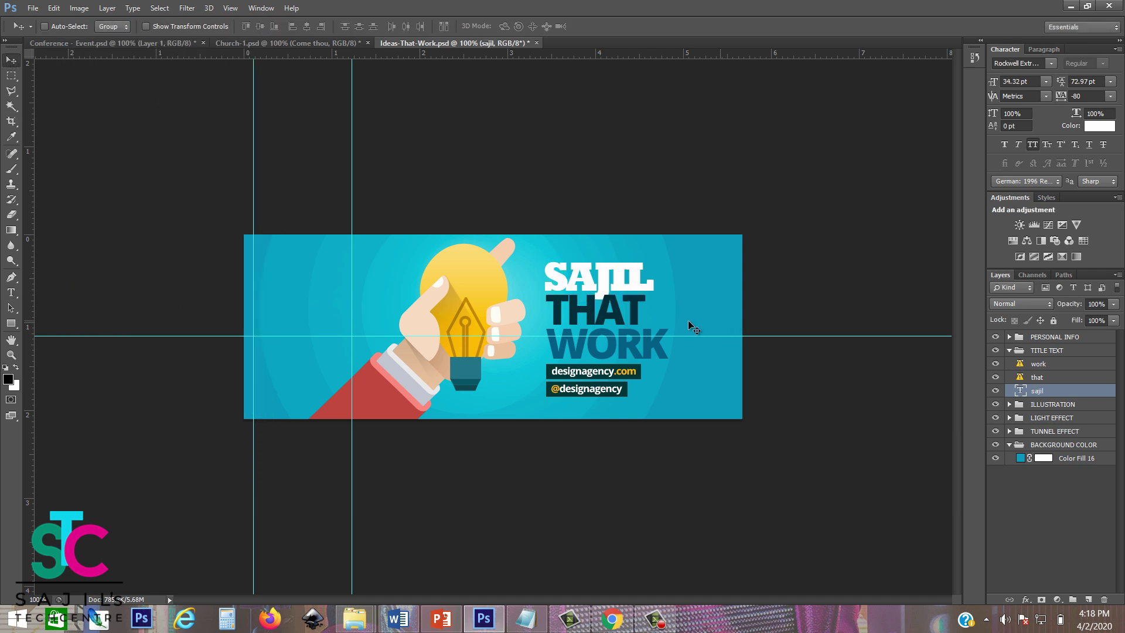
# - Replace the word THAT with "TECH" in the banner title, accepting the font substitution, and finish editing the text
pyautogui.rightClick(632, 305)
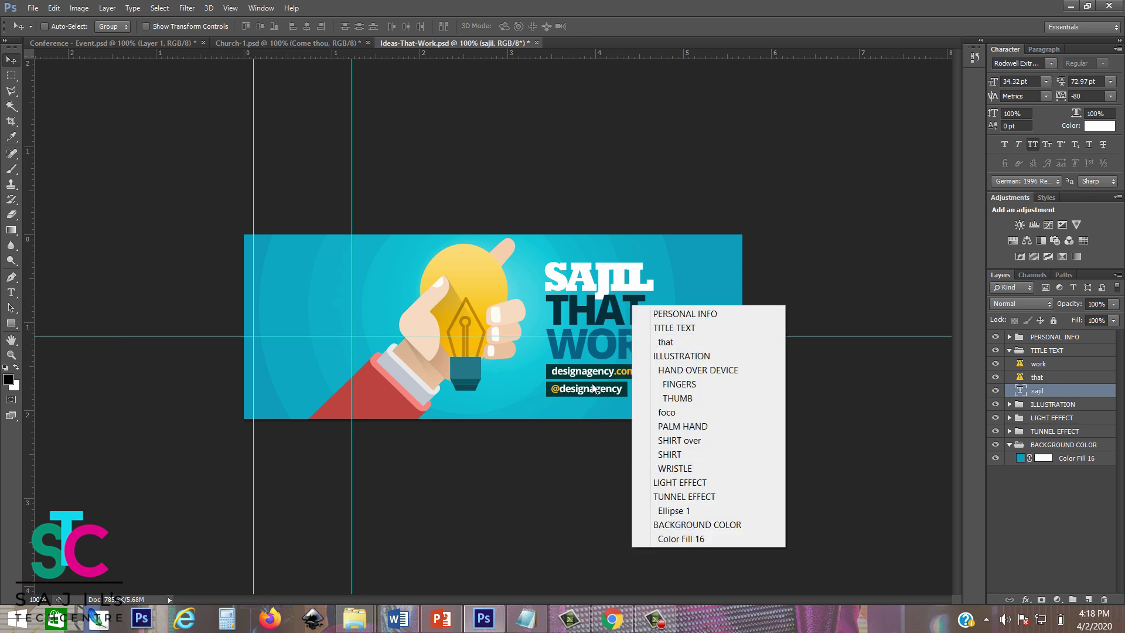
pyautogui.rightClick(591, 315)
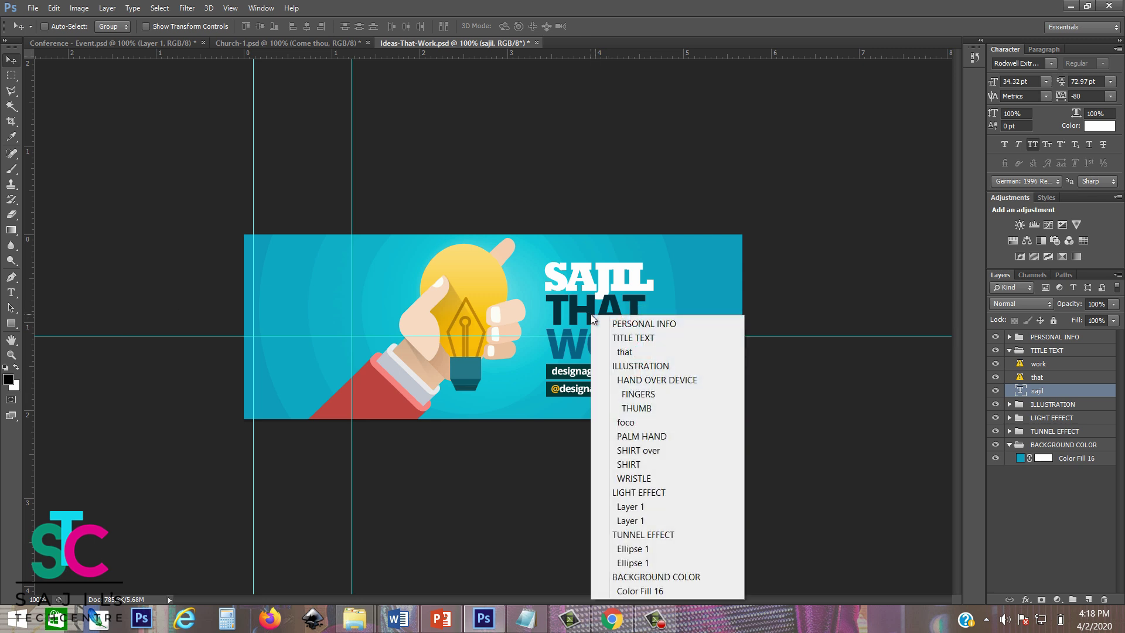
pyautogui.rightClick(591, 305)
pyautogui.click(625, 342)
pyautogui.press('t')
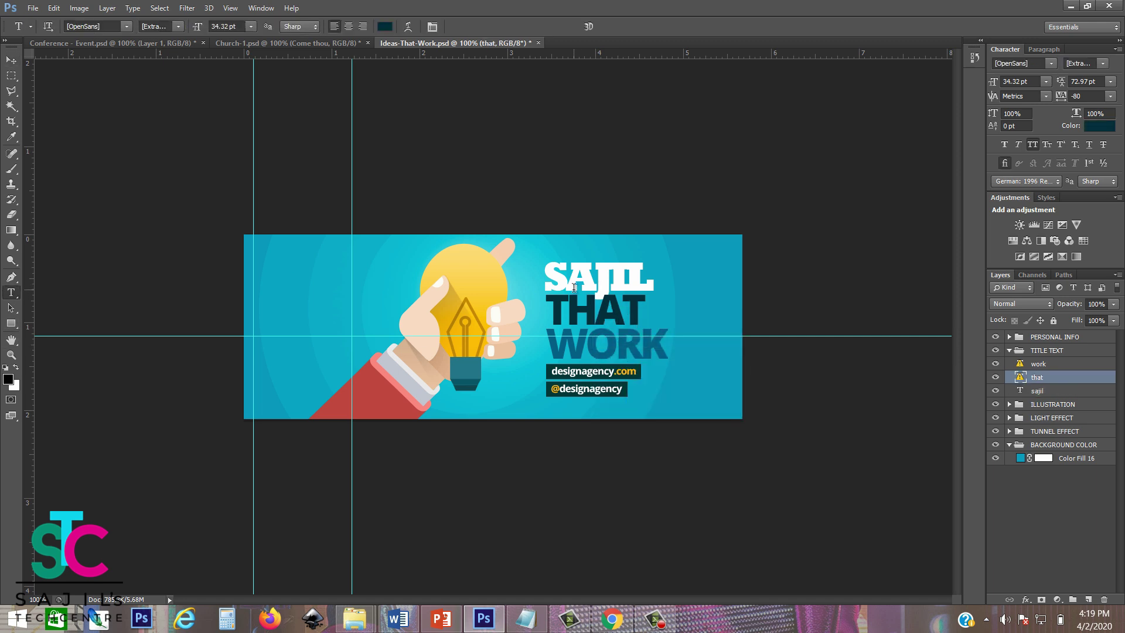
pyautogui.moveTo(551, 303); pyautogui.dragTo(696, 309)
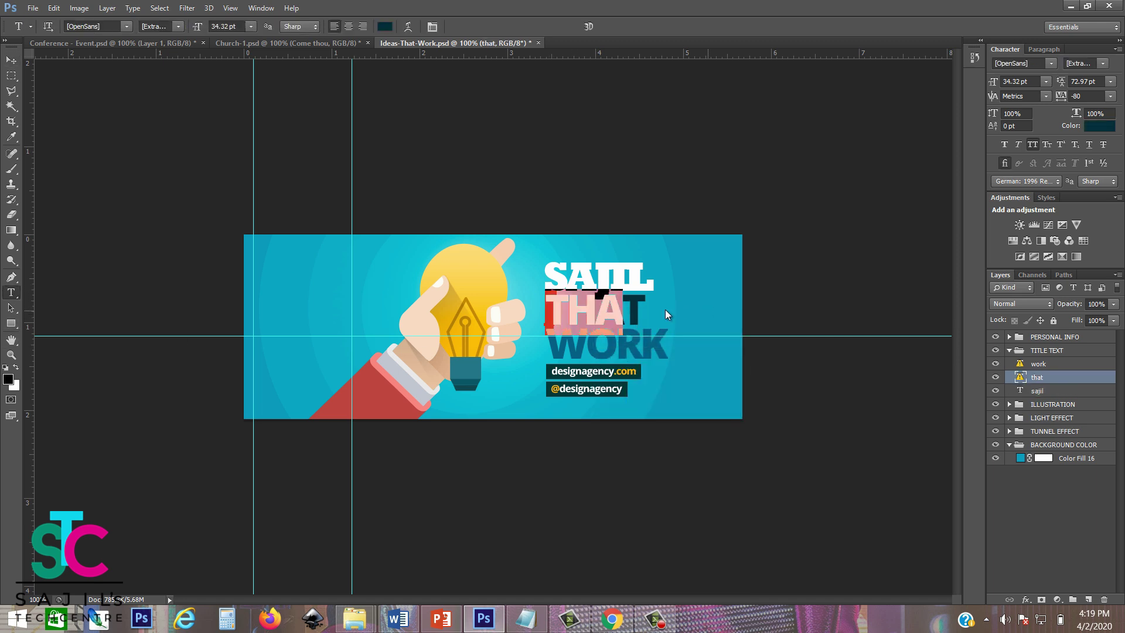
pyautogui.click(517, 221)
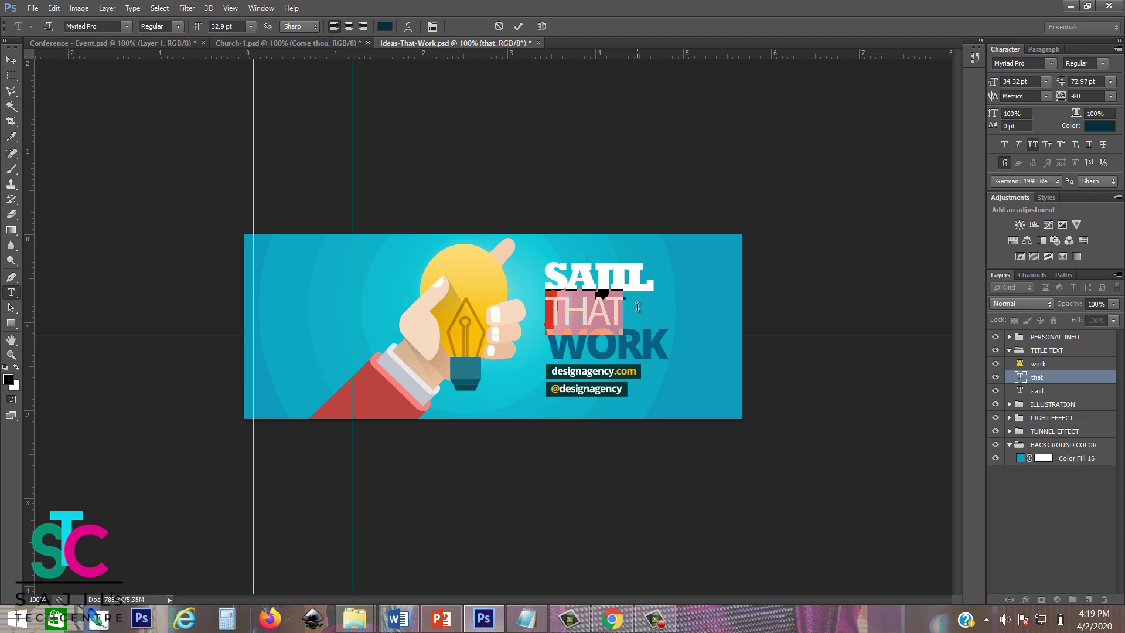
pyautogui.write('TECH')
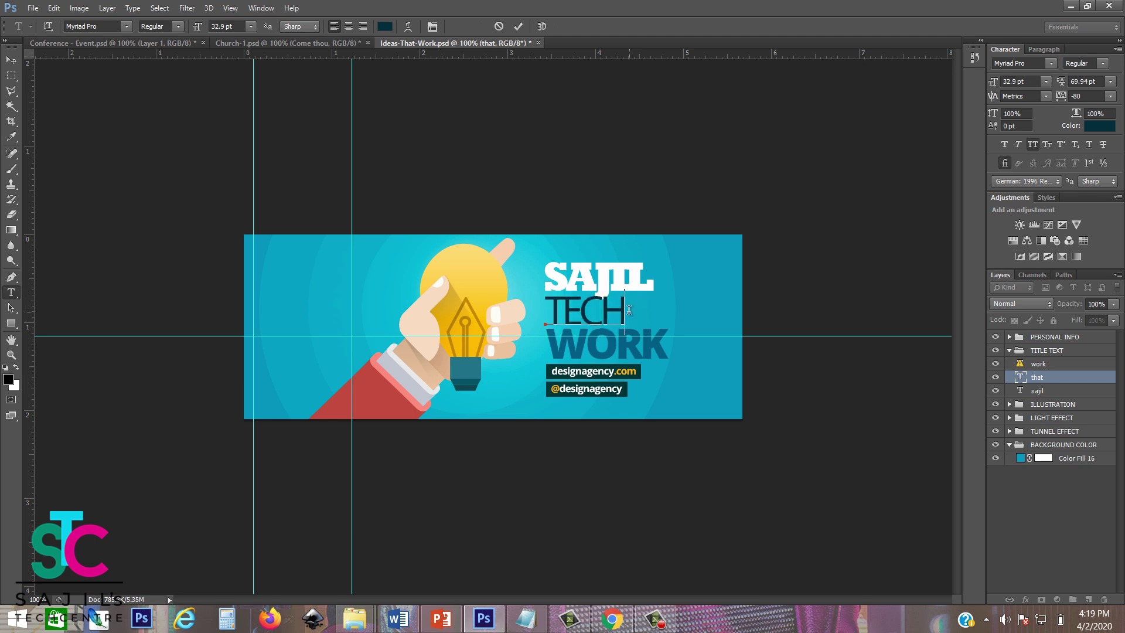
pyautogui.moveTo(625, 315); pyautogui.dragTo(516, 317)
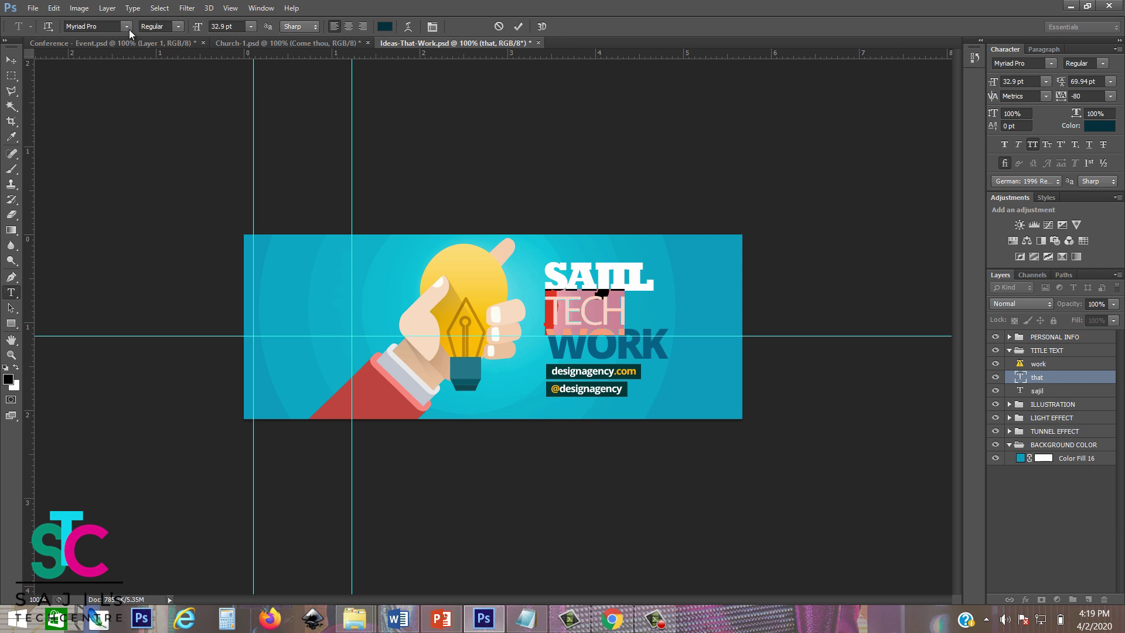
pyautogui.hotkey('ctrl', 'Return')
pyautogui.press('v')
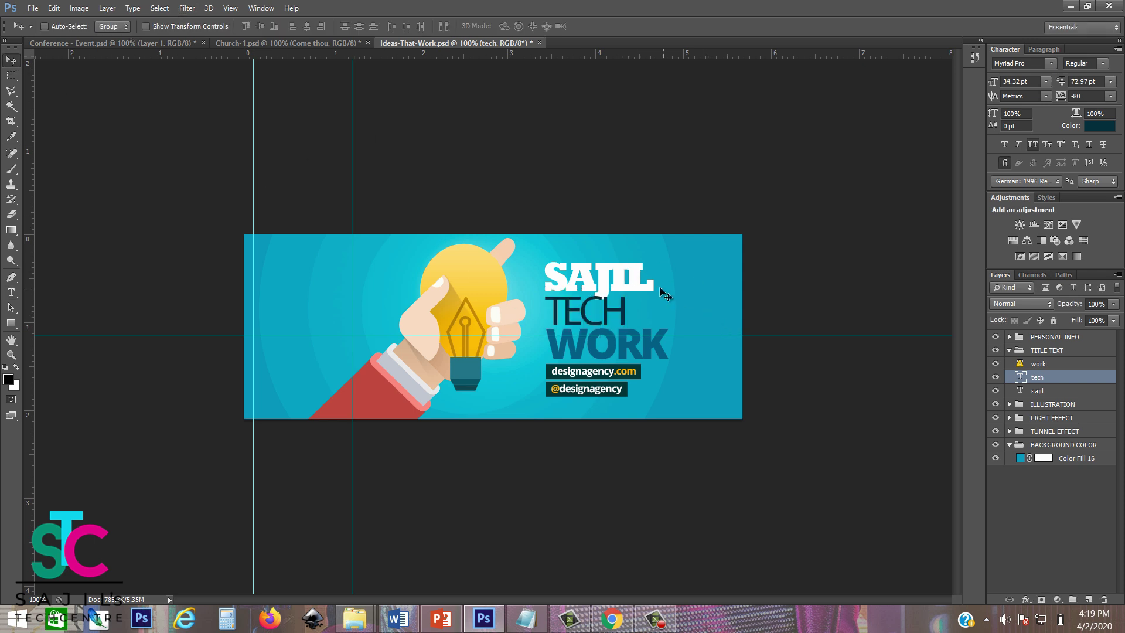
# - Select the "sajil" text layer on the canvas and check which font it uses
pyautogui.rightClick(631, 275)
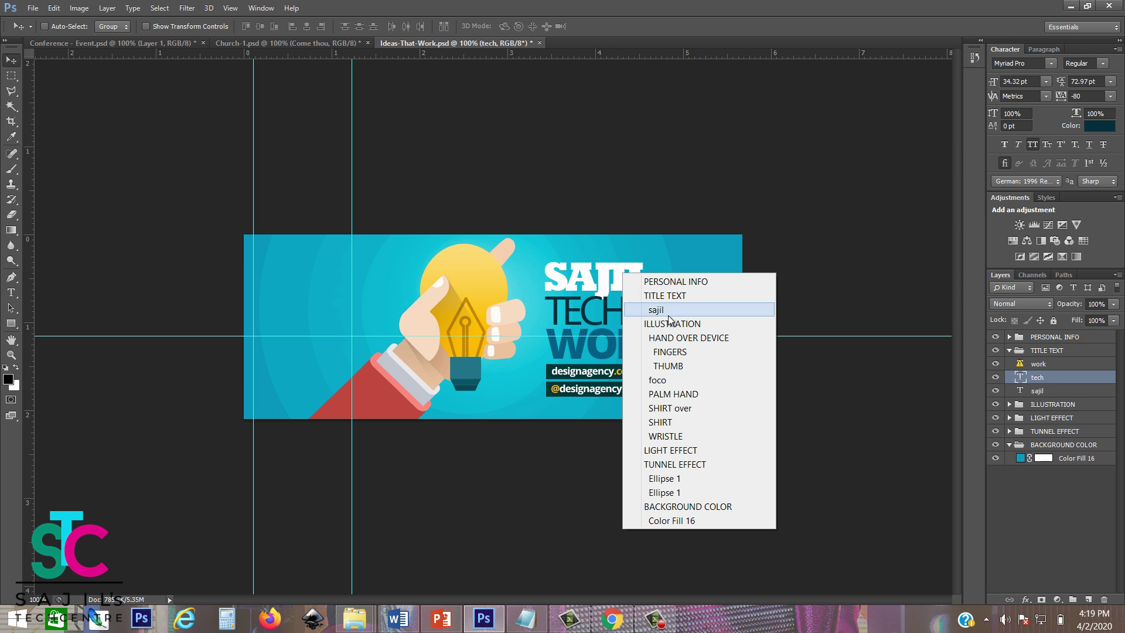
pyautogui.click(668, 310)
pyautogui.click(11, 293)
pyautogui.click(111, 28)
pyautogui.click(11, 59)
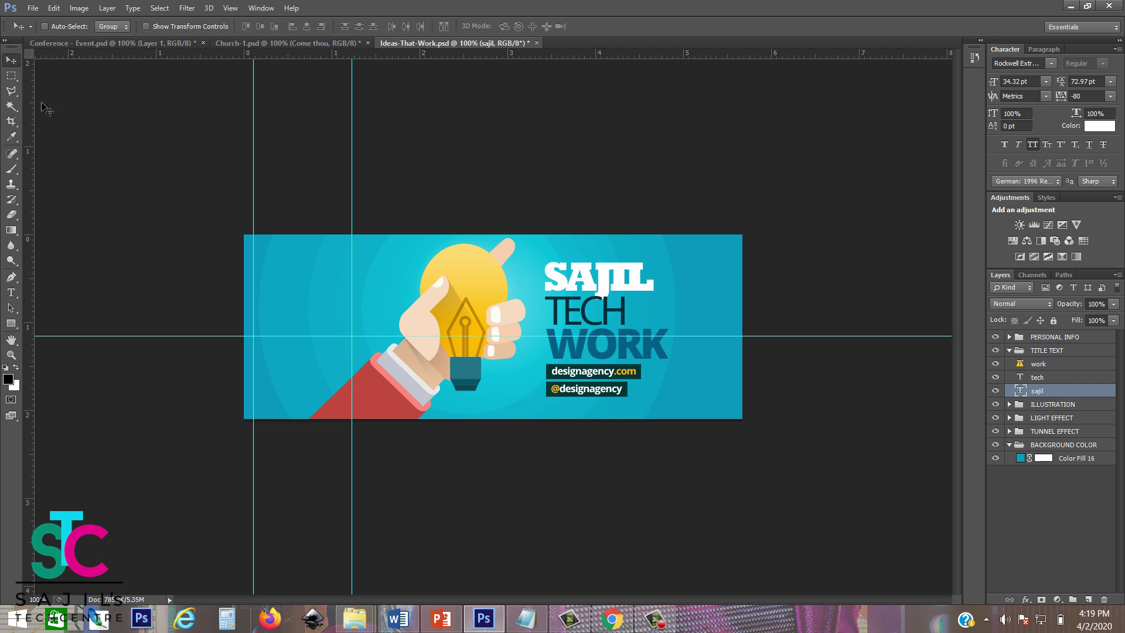
# - Set the font of the TECH text layer to Rockwell
pyautogui.hotkey('alt', ']')
pyautogui.click(11, 293)
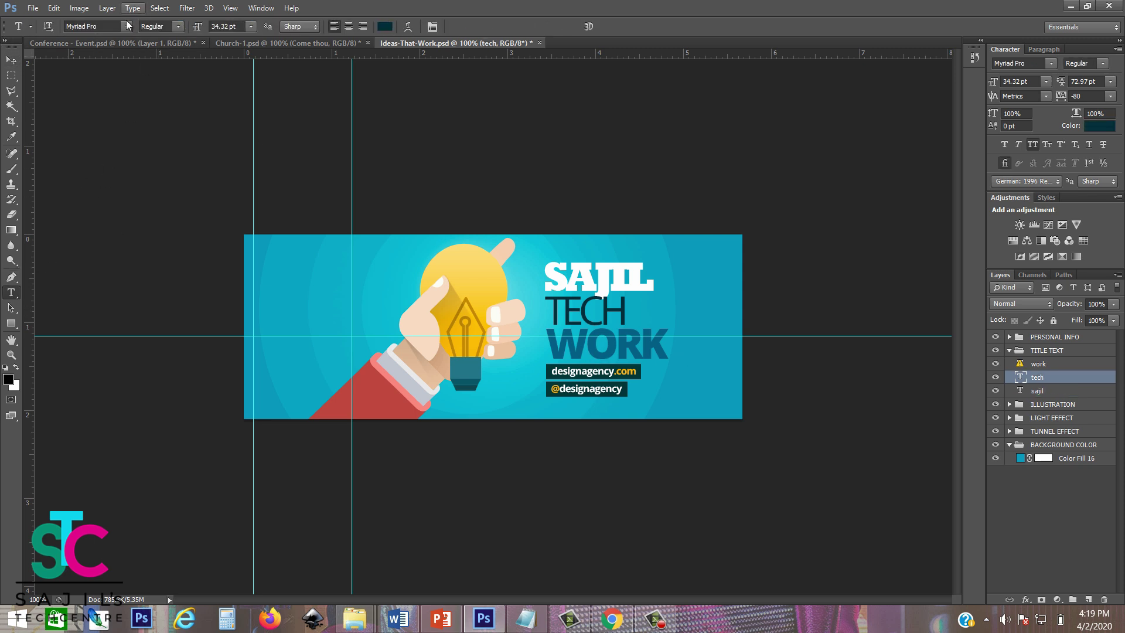
pyautogui.click(103, 27)
pyautogui.write('Ro')
pyautogui.click(127, 26)
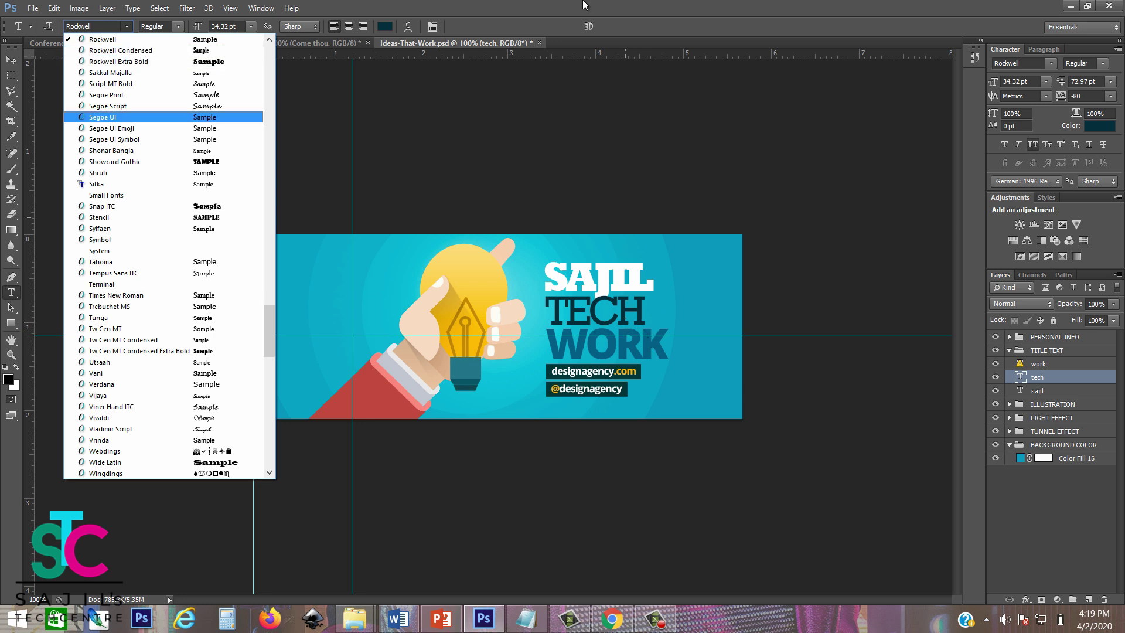
pyautogui.press('Escape')
pyautogui.press('v')
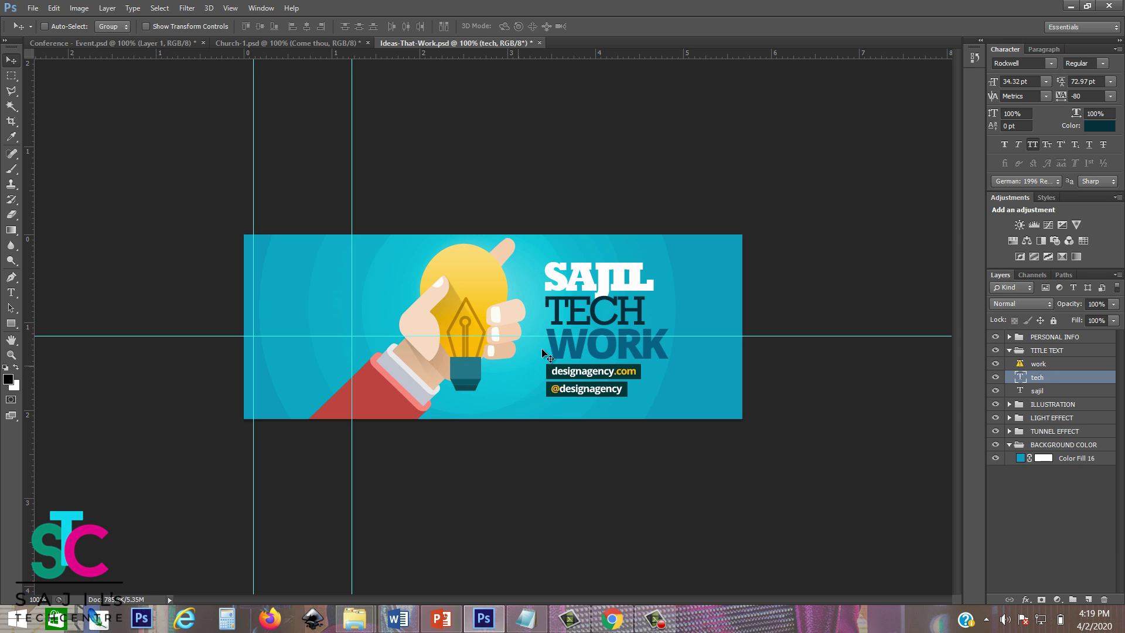
# - Change the font of the word WORK to Rockwell Condensed, accepting the font substitution, and finish editing the text
pyautogui.rightClick(574, 351)
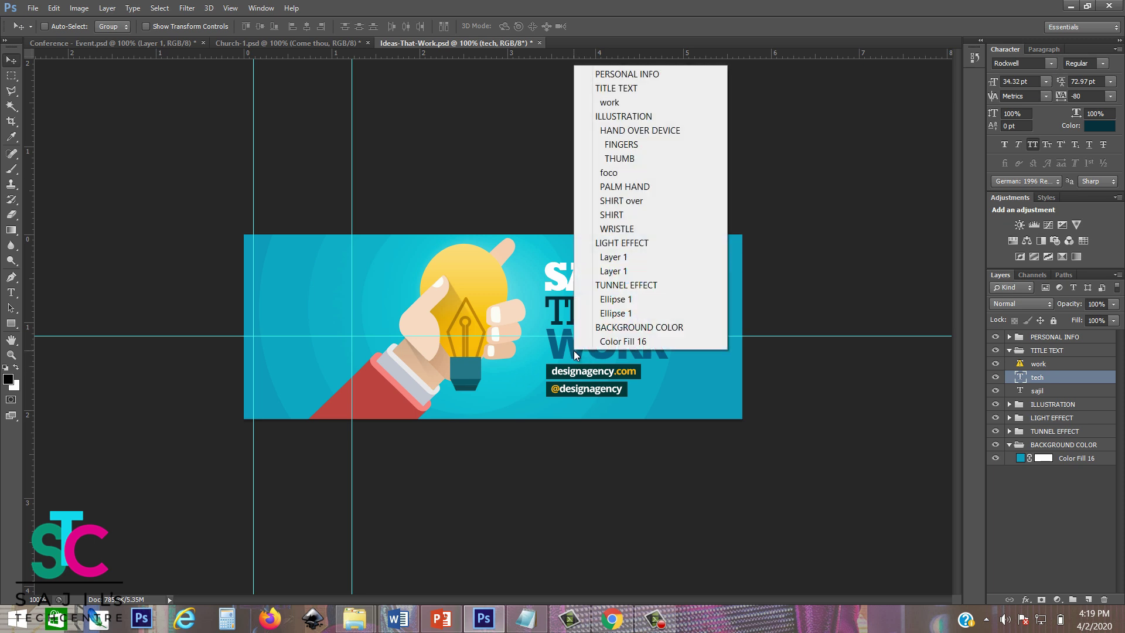
pyautogui.click(636, 103)
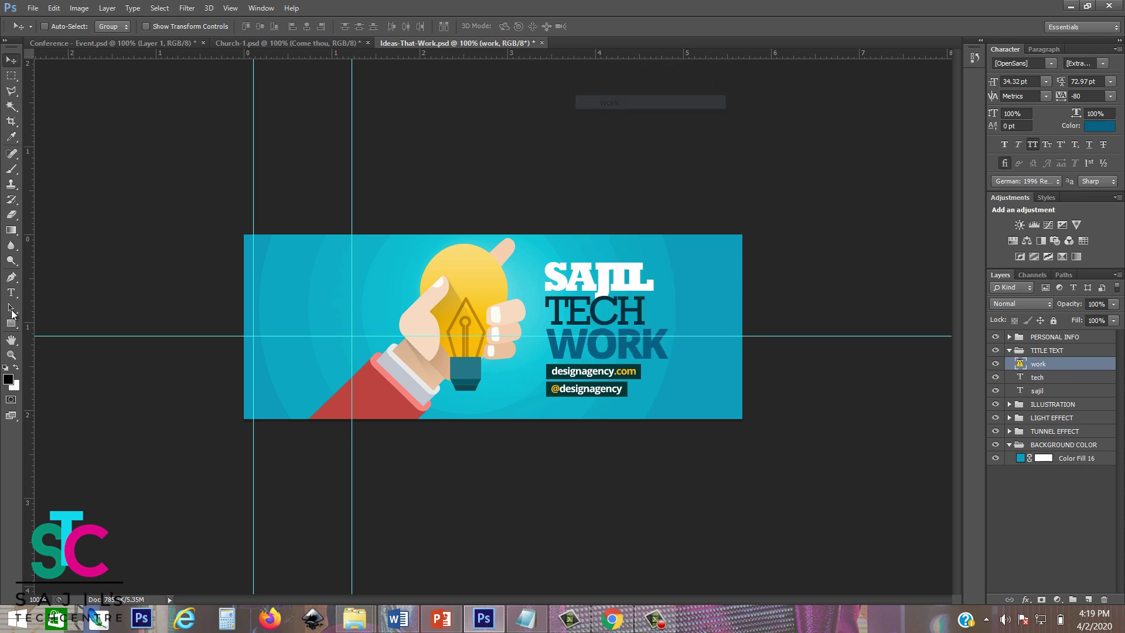
pyautogui.press('t')
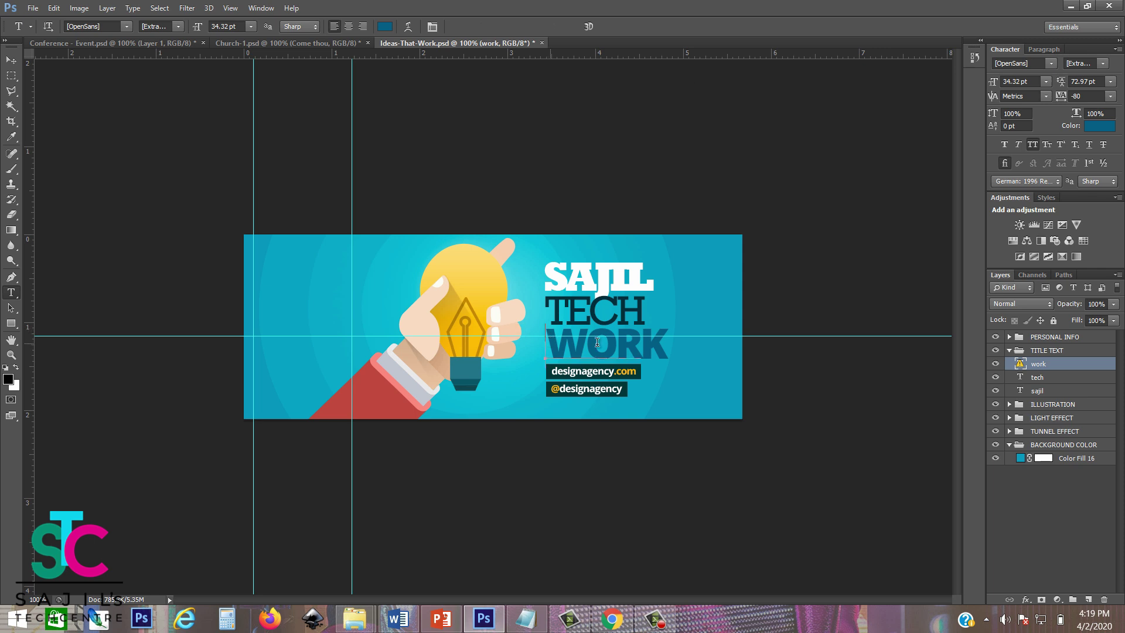
pyautogui.moveTo(568, 342); pyautogui.dragTo(704, 343)
pyautogui.click(702, 348)
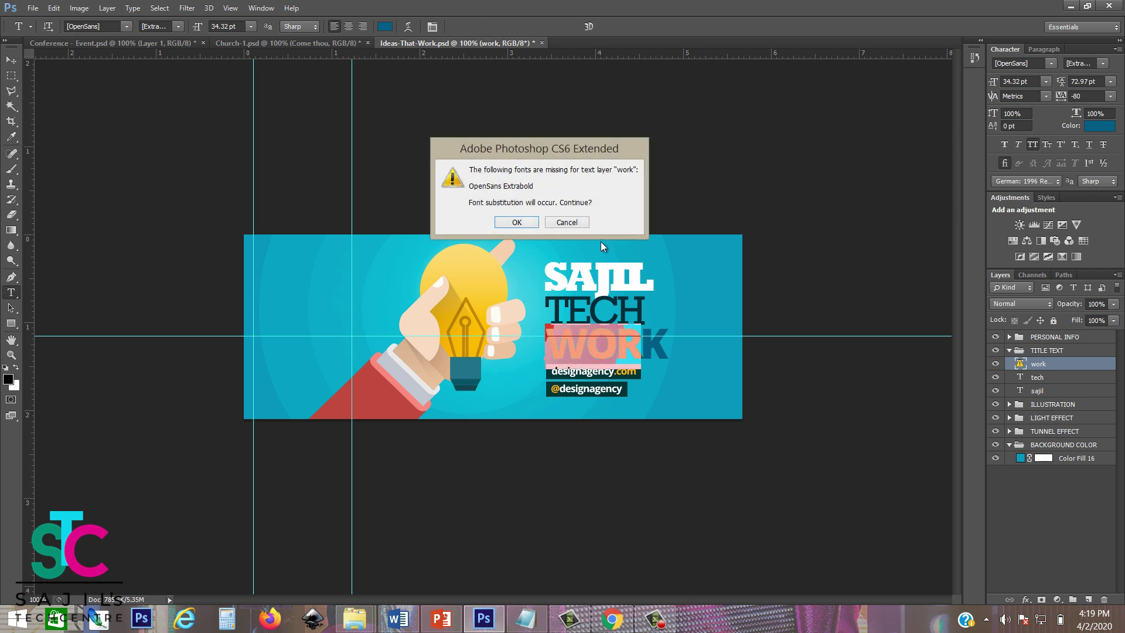
pyautogui.click(518, 221)
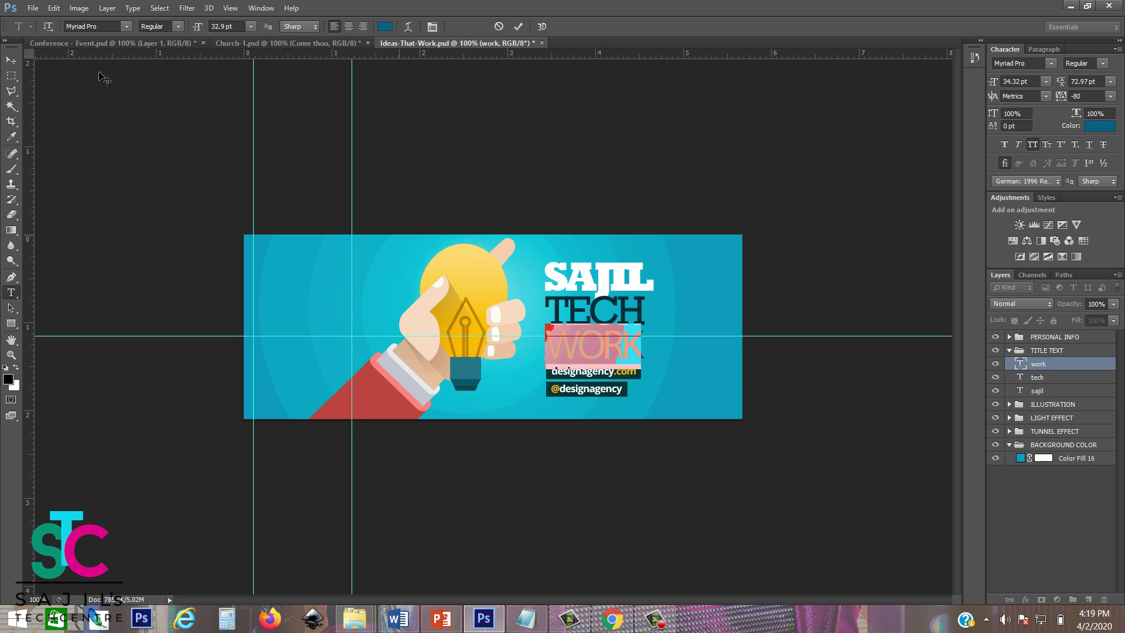
pyautogui.click(112, 27)
pyautogui.press('Escape')
pyautogui.press('v')
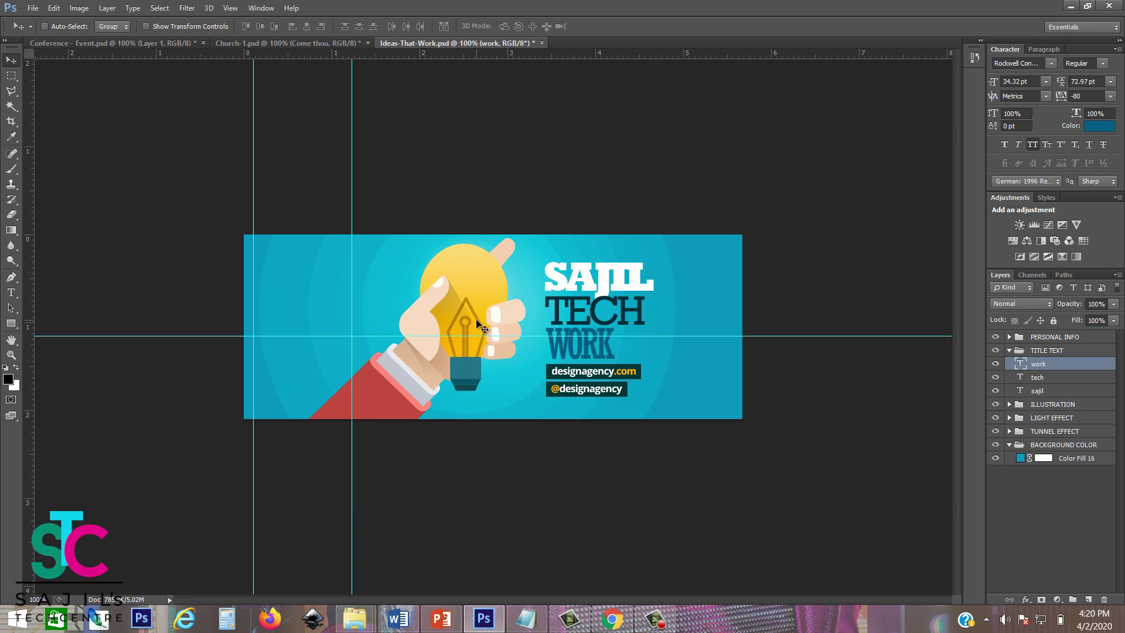
# - Open TC B_W ROUND 300x300.png from My Works (S:) and copy the logo into the Ideas-That-Work banner, accepting the color conversion
pyautogui.click(34, 9)
pyautogui.click(50, 36)
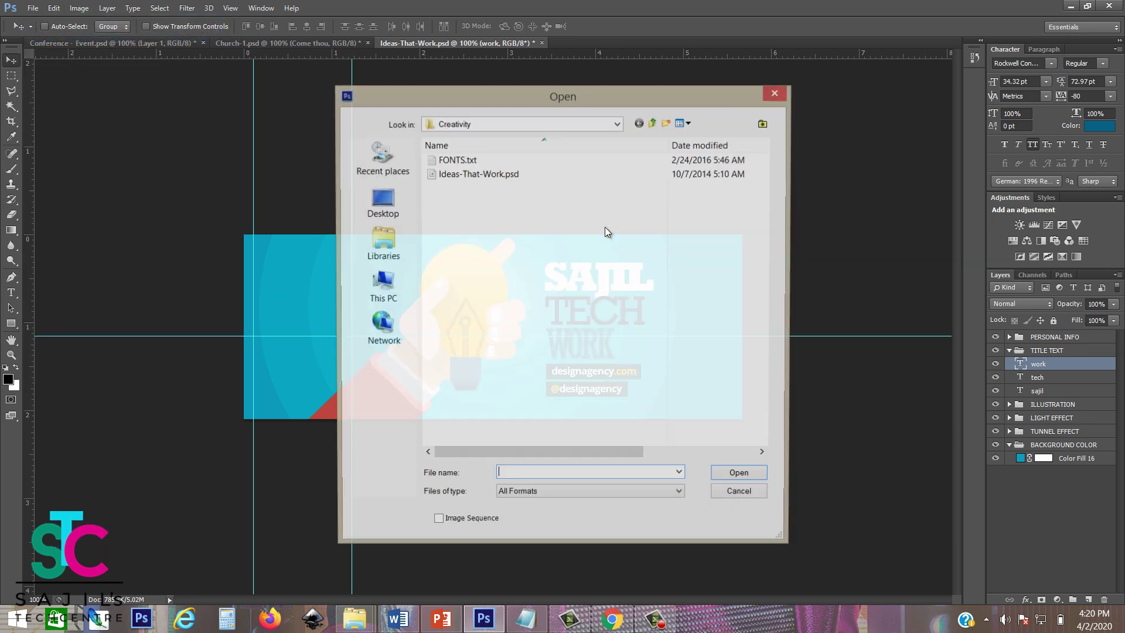
pyautogui.click(569, 128)
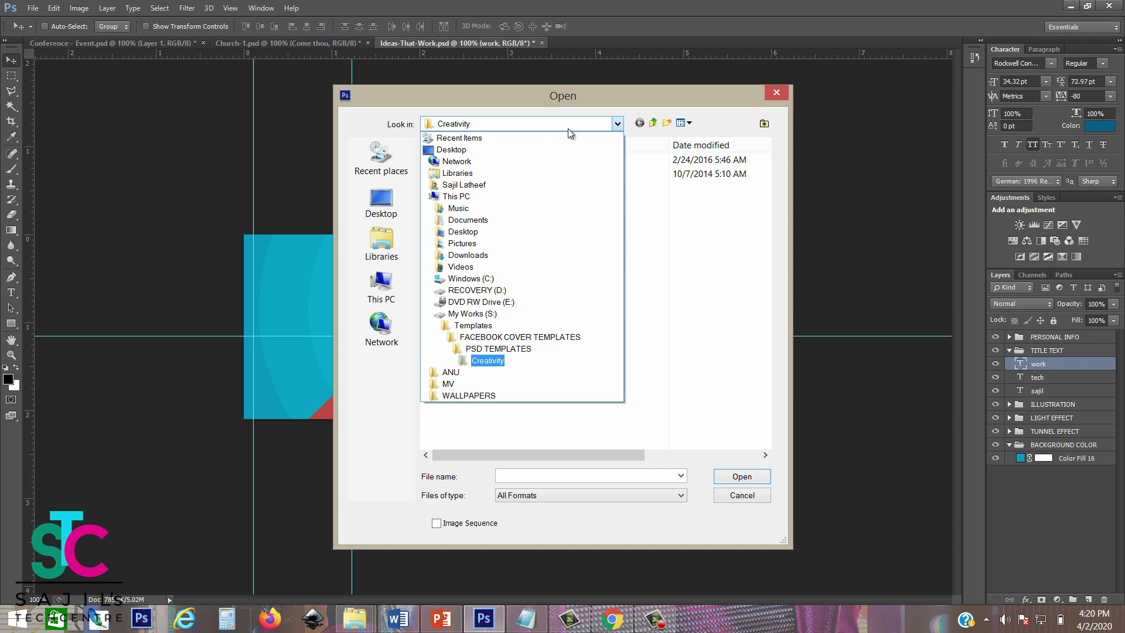
pyautogui.click(482, 317)
pyautogui.doubleClick(527, 159)
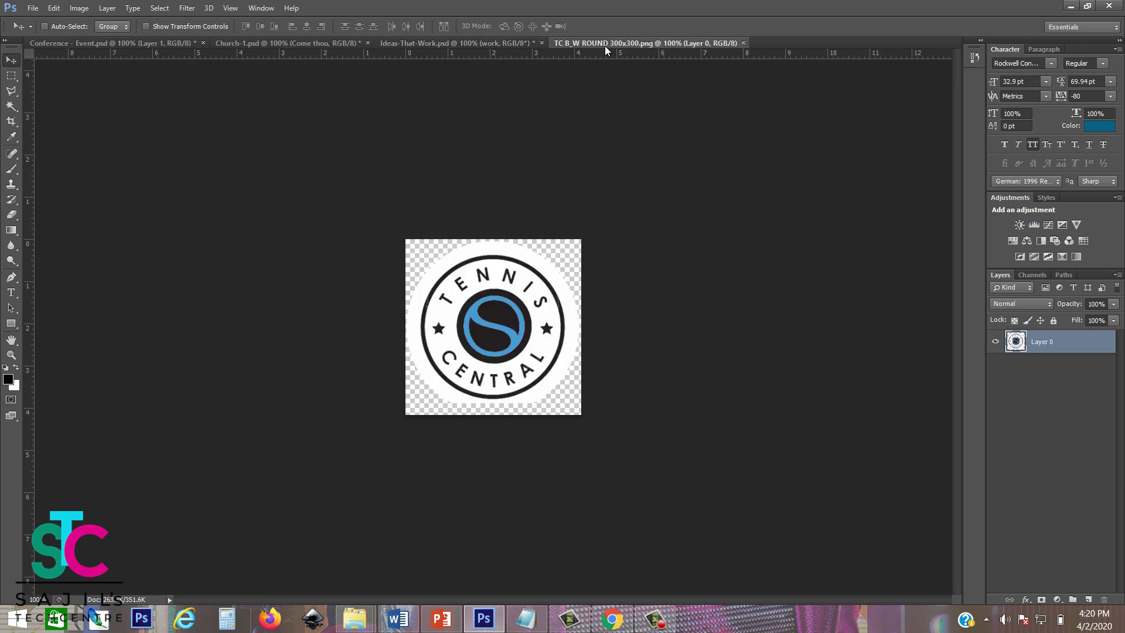
pyautogui.moveTo(674, 43); pyautogui.dragTo(648, 220)
pyautogui.moveTo(706, 240); pyautogui.dragTo(502, 283)
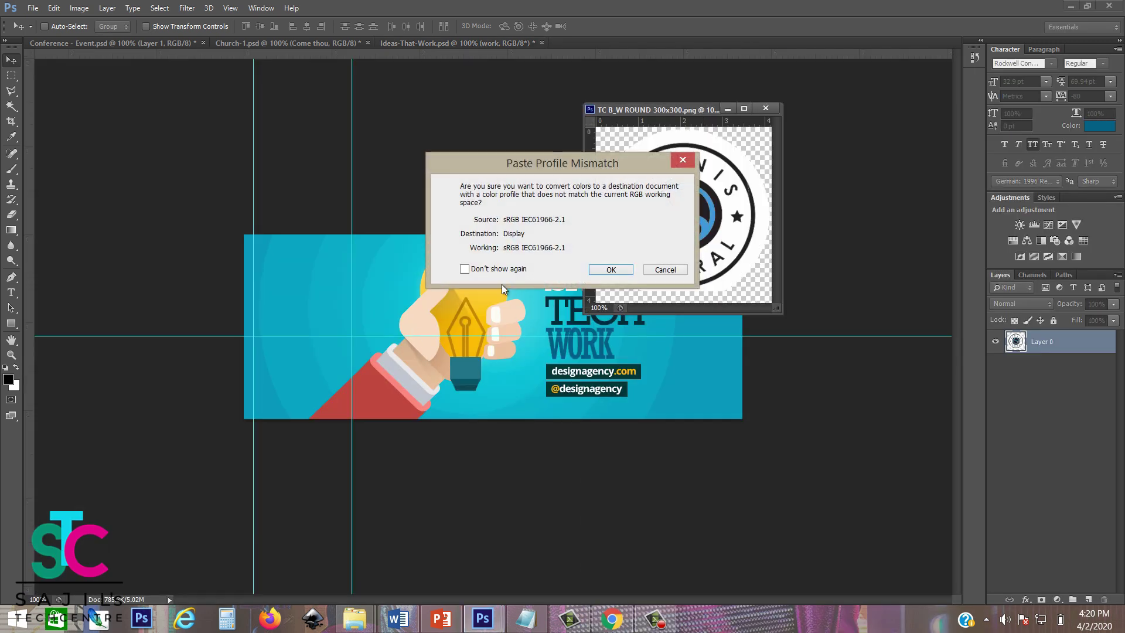
pyautogui.click(612, 269)
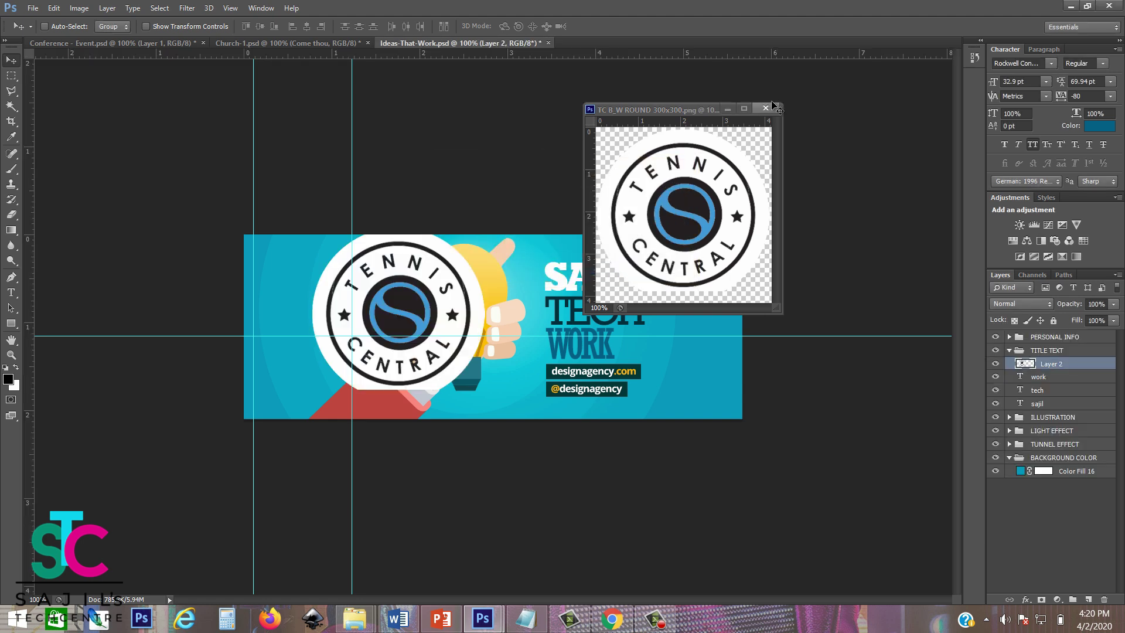
# - Place the Tennis Central logo at the banner's left edge and arrange its layer behind the hand illustration
pyautogui.moveTo(413, 320); pyautogui.dragTo(340, 350)
pyautogui.hotkey('ctrl', '[')
pyautogui.hotkey('ctrl', '[')
pyautogui.hotkey('ctrl', '[')
pyautogui.hotkey('ctrl', '[')
pyautogui.hotkey('ctrl', '[')
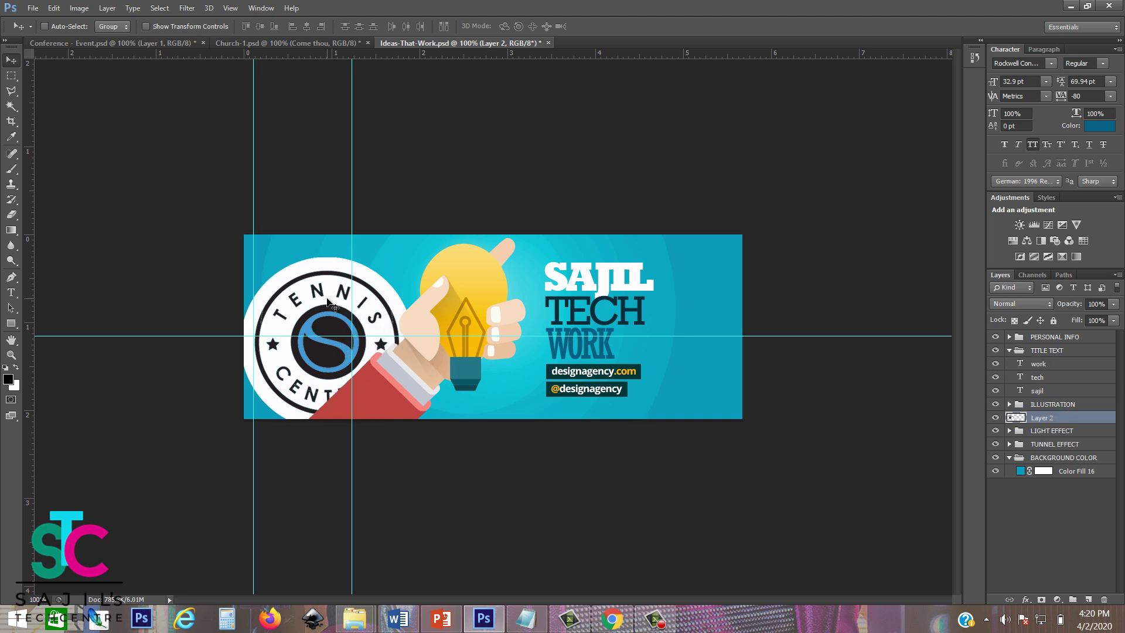
pyautogui.hotkey('ctrl', ']')
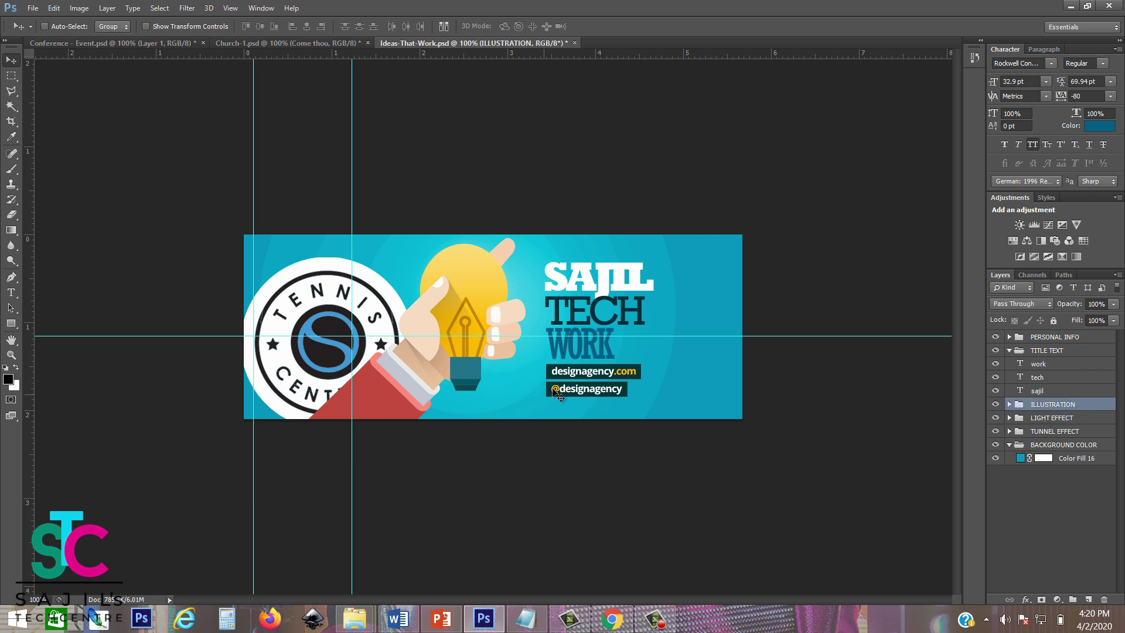
# - Select the designagency.com text layer of the PERSONAL INFO group on the canvas
pyautogui.rightClick(612, 386)
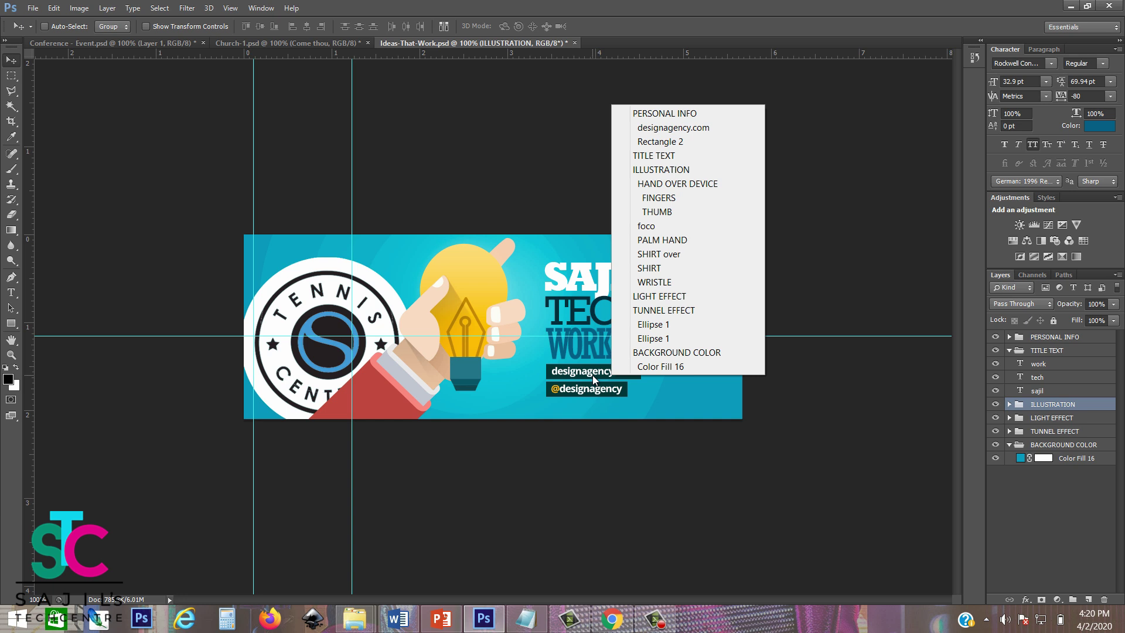
pyautogui.click(655, 129)
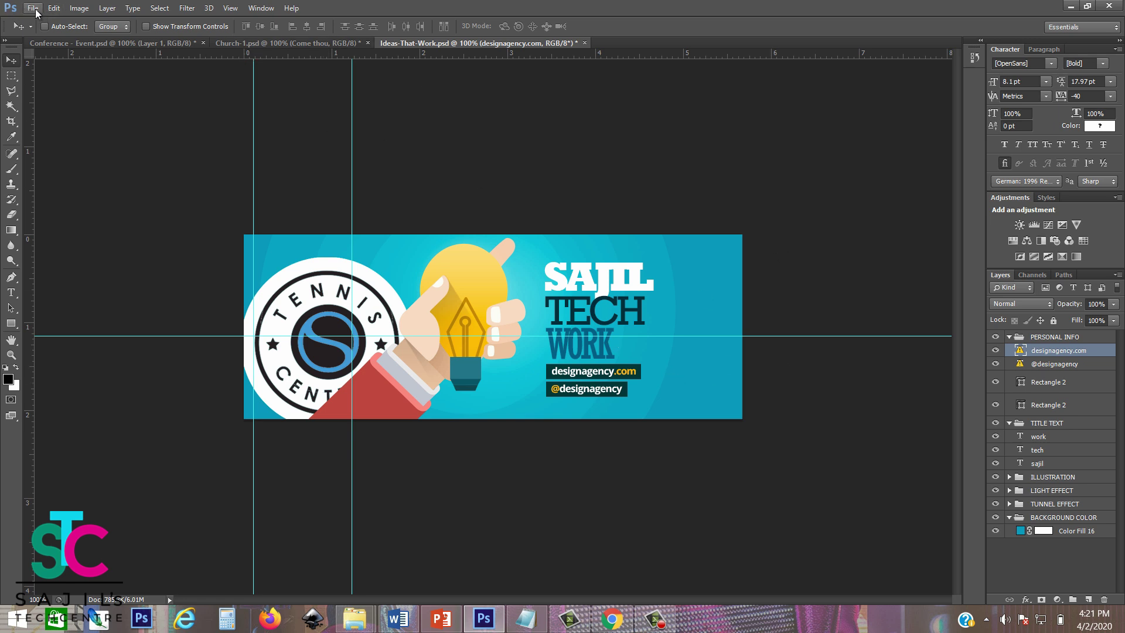
# - Open Body Building - Training Product.psd and select the "photo here" text layer in its PHOTO group
pyautogui.click(33, 8)
pyautogui.click(53, 35)
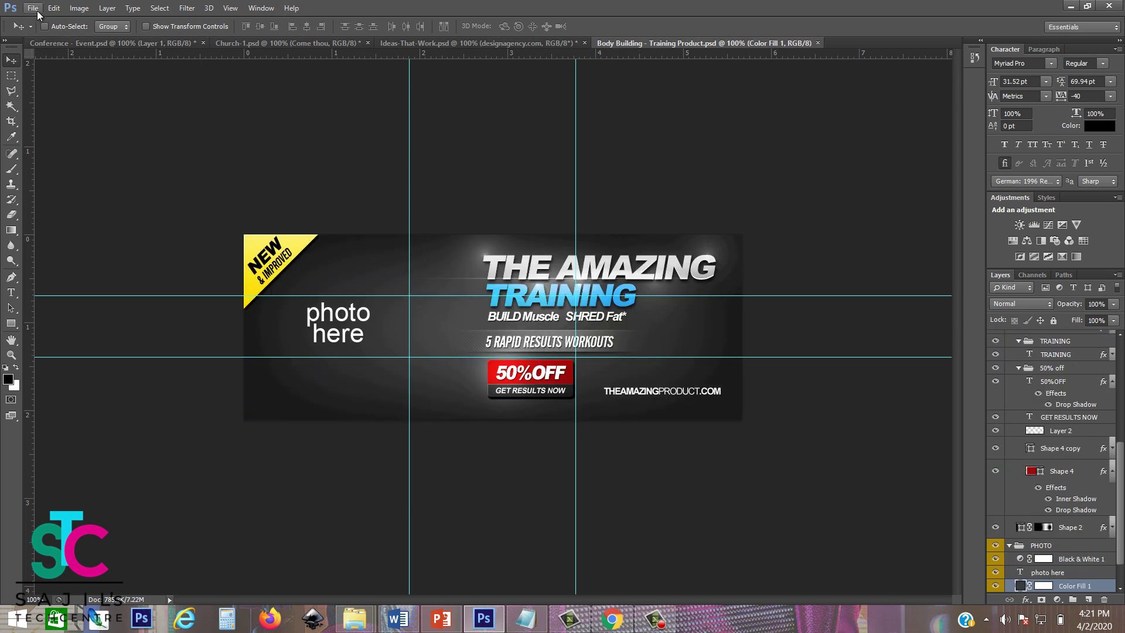
pyautogui.moveTo(1122, 500); pyautogui.dragTo(1122, 537)
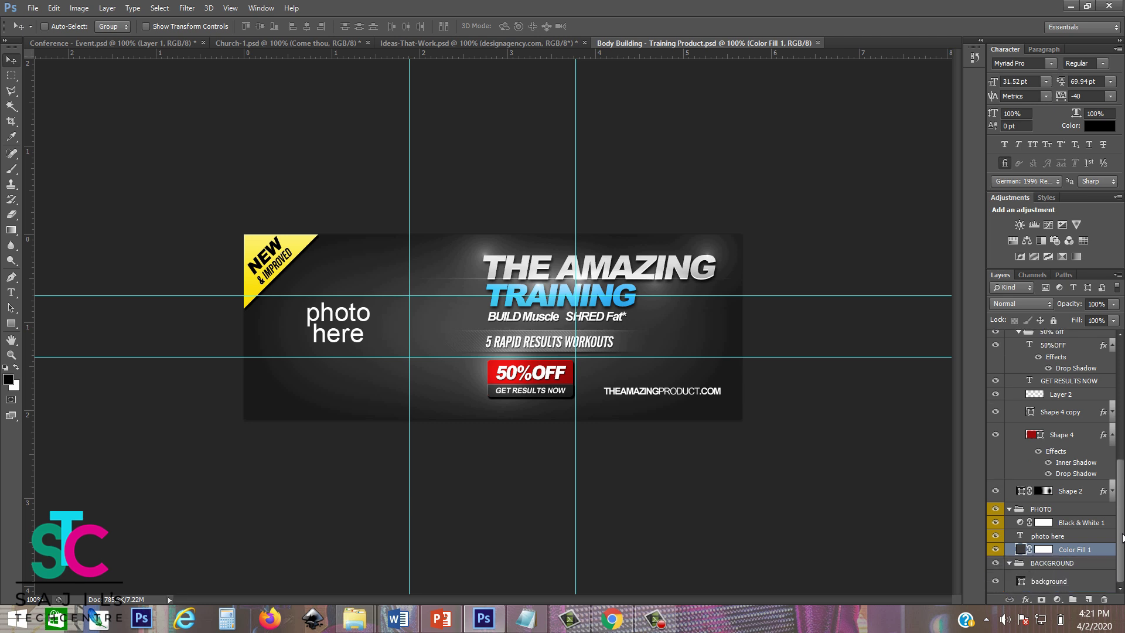
pyautogui.click(1046, 538)
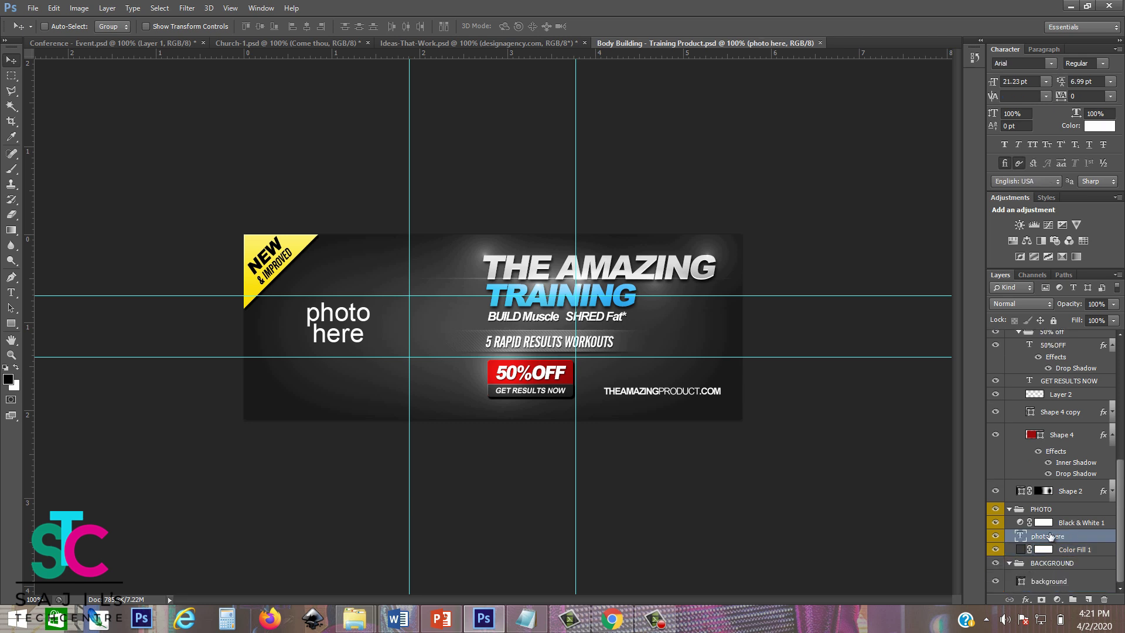
# - Open photo.png and copy the portrait into the body-building banner, above the "photo here" text in the PHOTO group
pyautogui.click(33, 8)
pyautogui.click(41, 34)
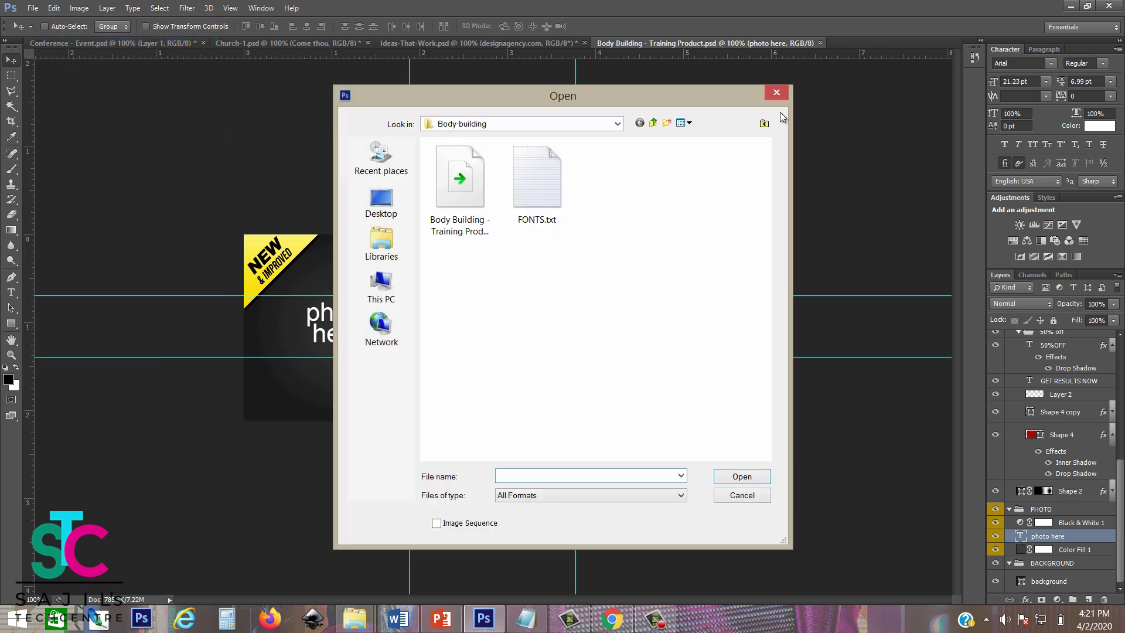
pyautogui.doubleClick(459, 260)
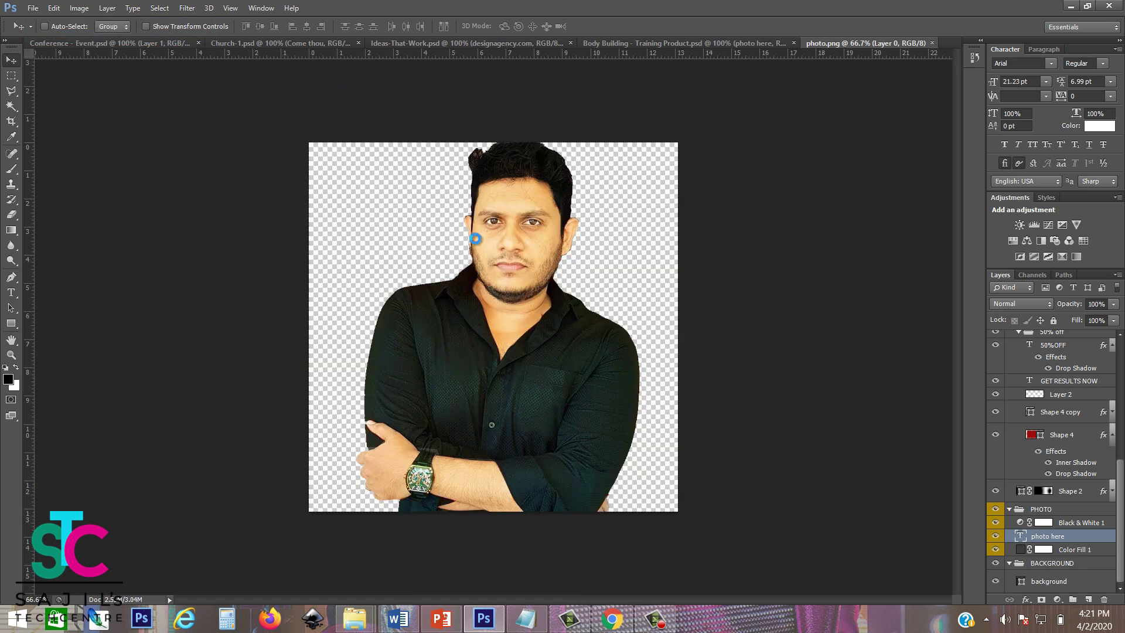
pyautogui.moveTo(829, 41); pyautogui.dragTo(620, 209)
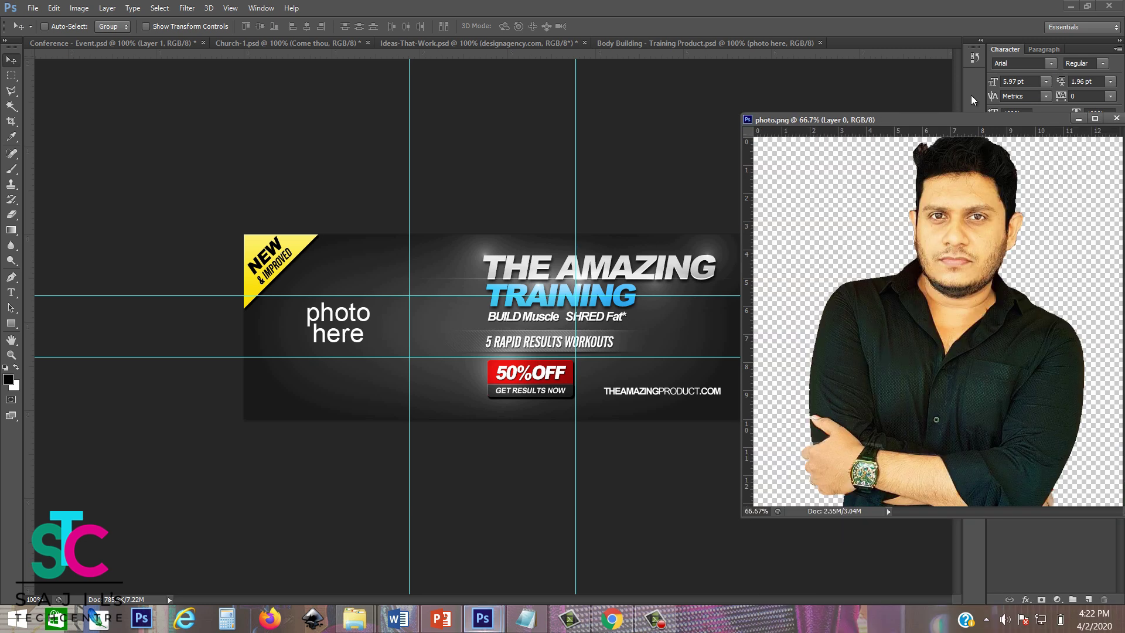
pyautogui.moveTo(929, 120); pyautogui.dragTo(780, 114)
pyautogui.moveTo(786, 328); pyautogui.dragTo(393, 370)
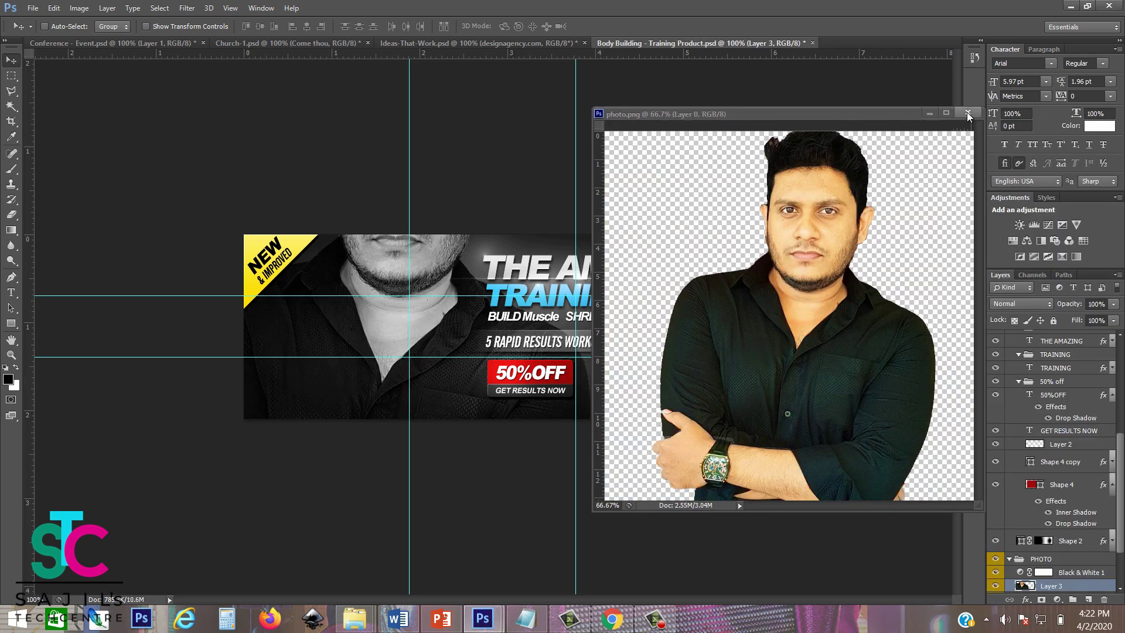
# - Close photo.png and reposition the portrait so its face shows to the left of the headline in the body-building banner
pyautogui.click(967, 112)
pyautogui.moveTo(423, 362); pyautogui.dragTo(416, 484)
pyautogui.moveTo(371, 327)
pyautogui.mouseDown()
pyautogui.moveTo(342, 283)
pyautogui.moveTo(362, 270)
pyautogui.moveTo(350, 316)
pyautogui.moveTo(379, 316)
pyautogui.moveTo(370, 320)
pyautogui.moveTo(378, 290)
pyautogui.moveTo(364, 326)
pyautogui.mouseUp()
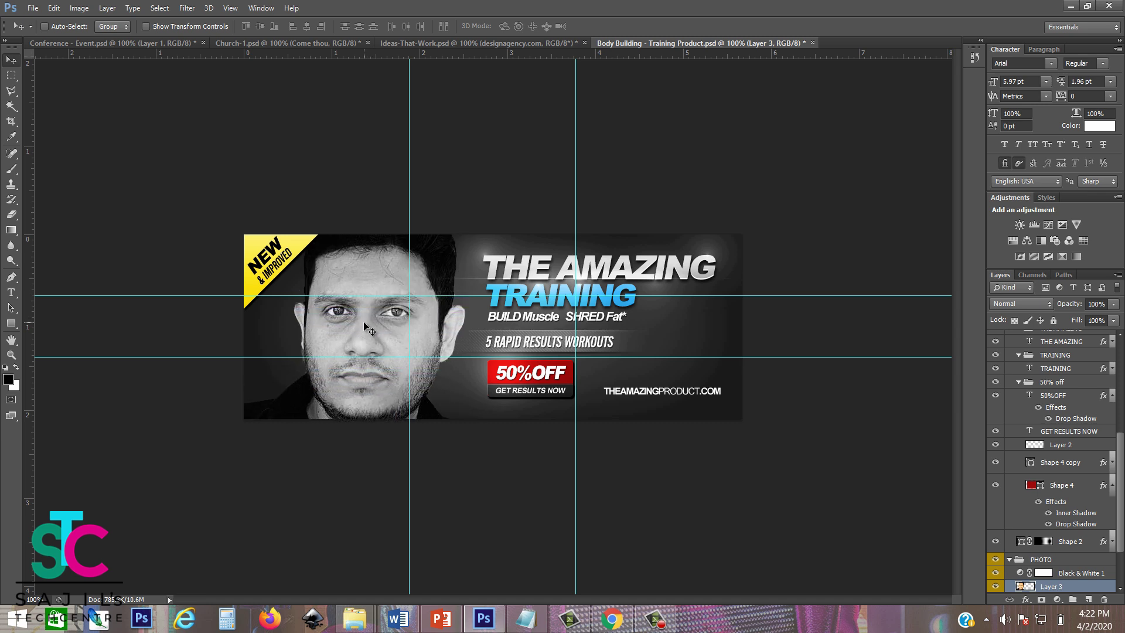
# - Scale the portrait to about 36.5%, place it between the NEW & IMPROVED ribbon and the headline, and hide the "photo here" text layer
pyautogui.hotkey('ctrl', 't')
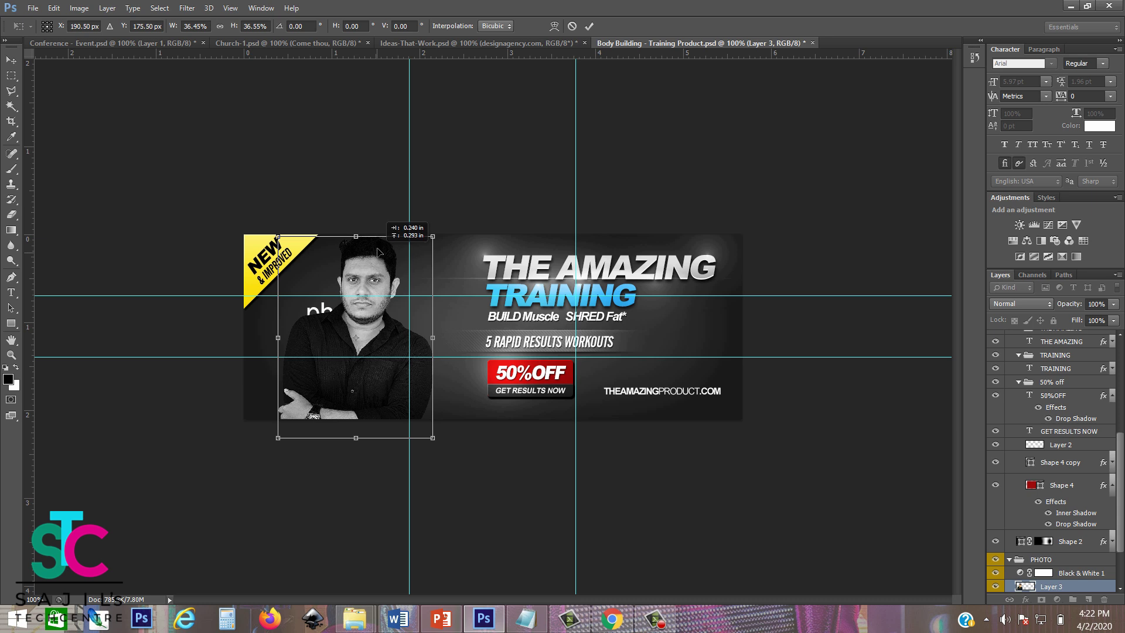
pyautogui.press('Return')
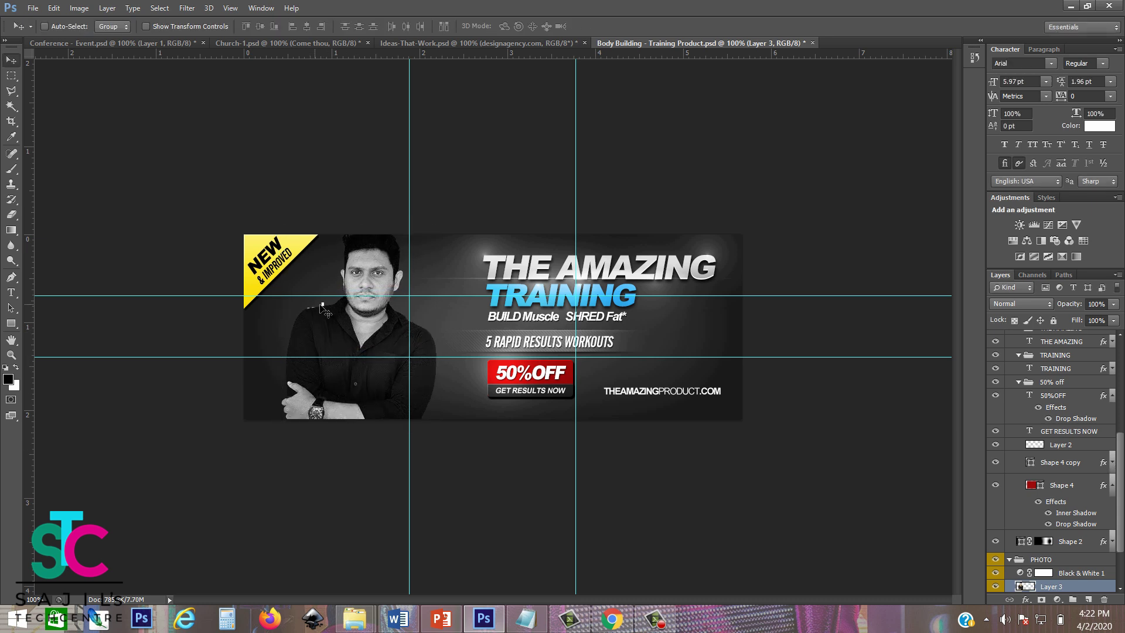
pyautogui.scroll(-2, 1122, 469)
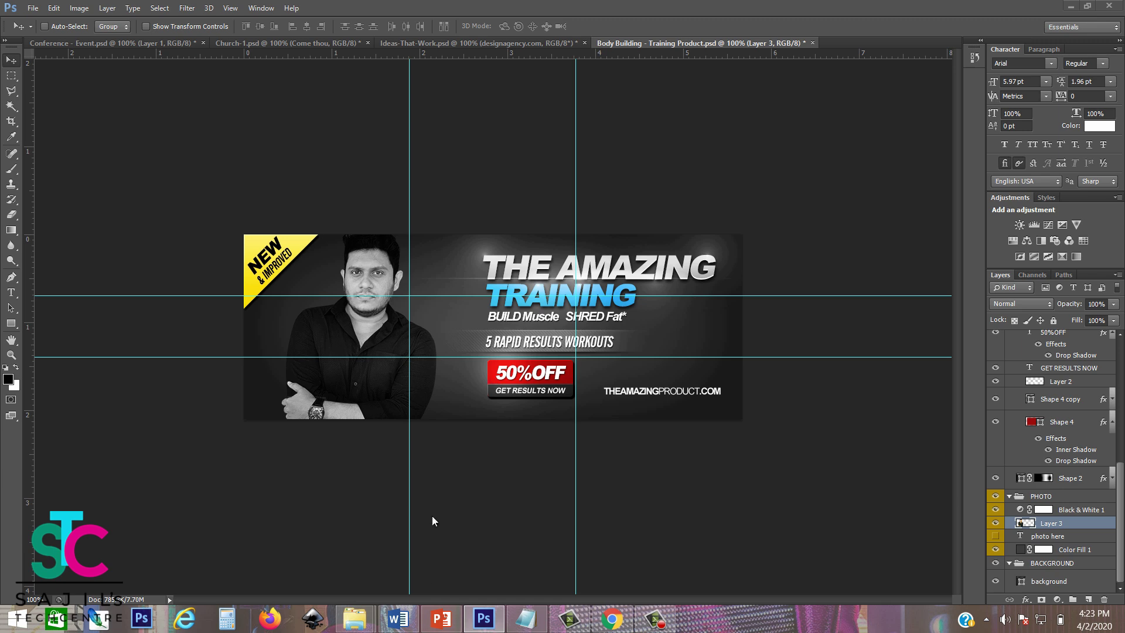
# - Switch to PowerPoint, look through the cover designs in 10 Static Facebook Cover.pptx and return to the banner in Photoshop
pyautogui.click(441, 617)
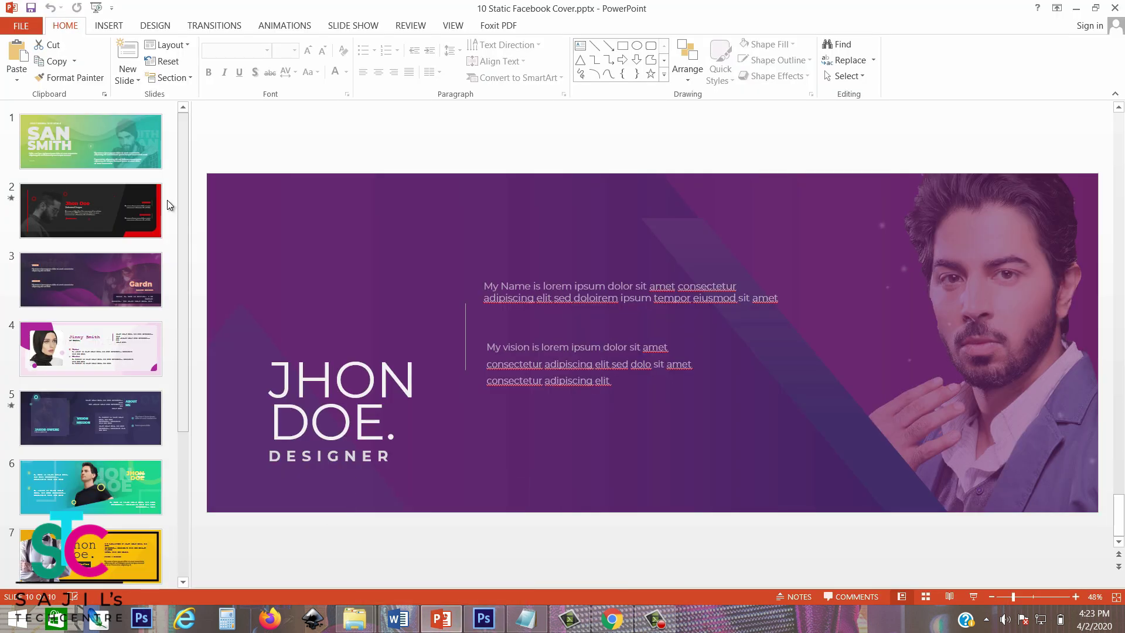
pyautogui.click(110, 194)
pyautogui.click(92, 270)
pyautogui.click(106, 338)
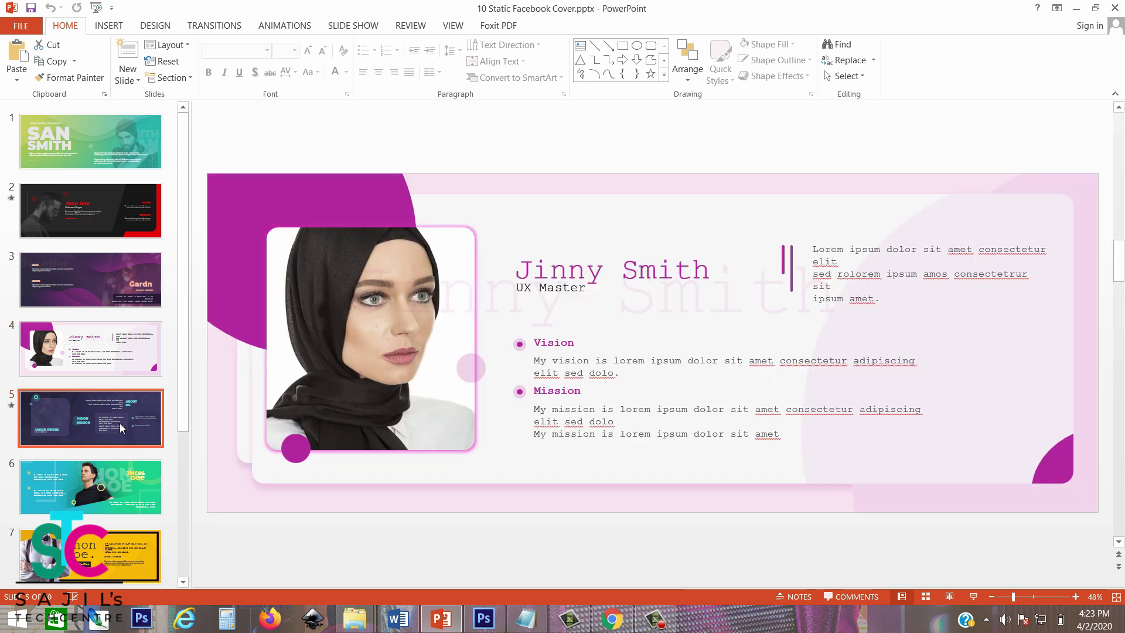
pyautogui.click(122, 428)
pyautogui.scroll(-3, 183, 448)
pyautogui.click(117, 414)
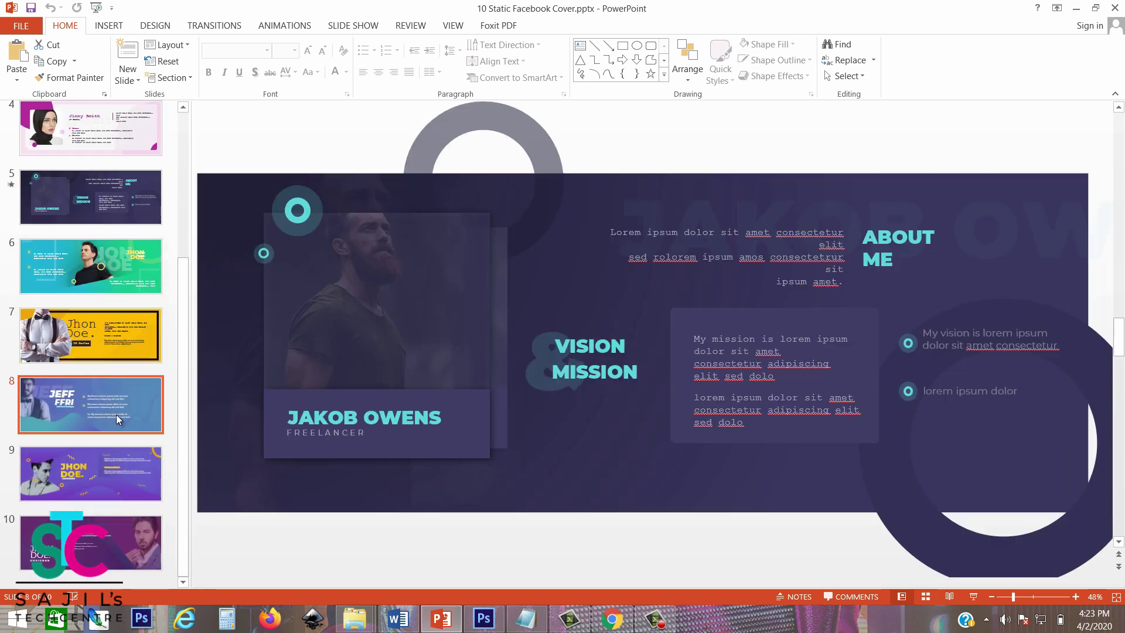
pyautogui.click(116, 333)
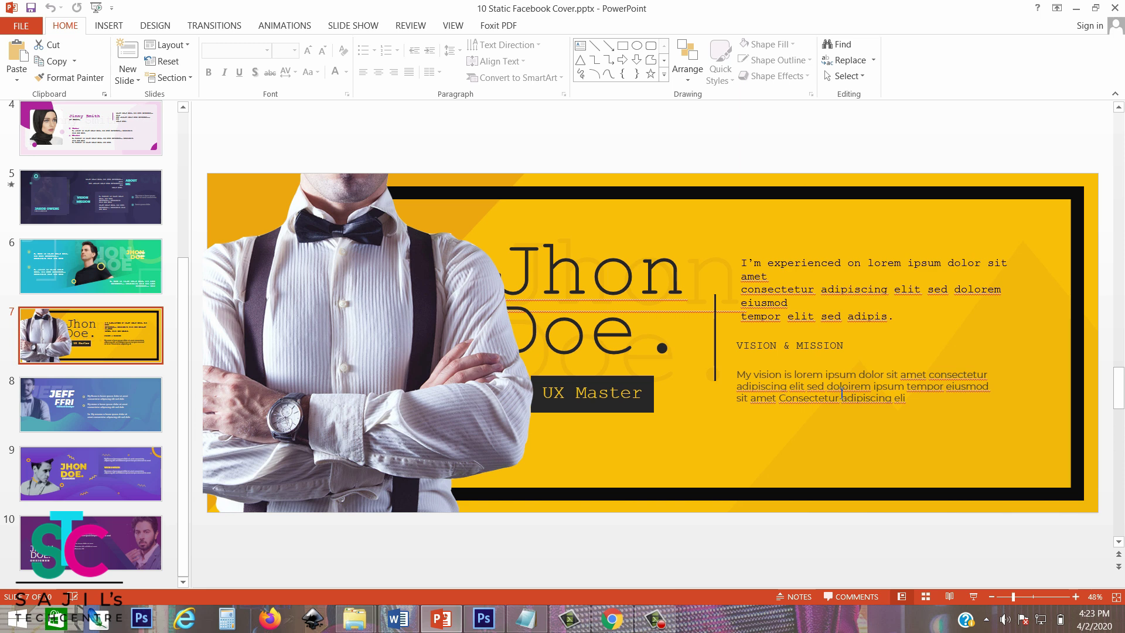
pyautogui.scroll(1, 1116, 363)
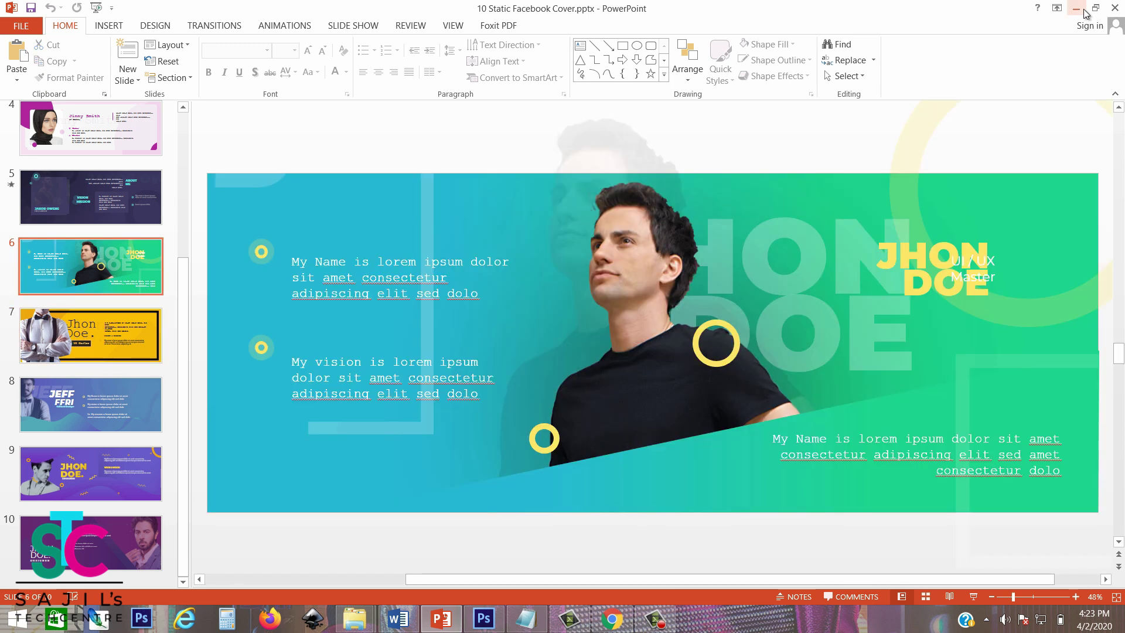
pyautogui.click(1077, 8)
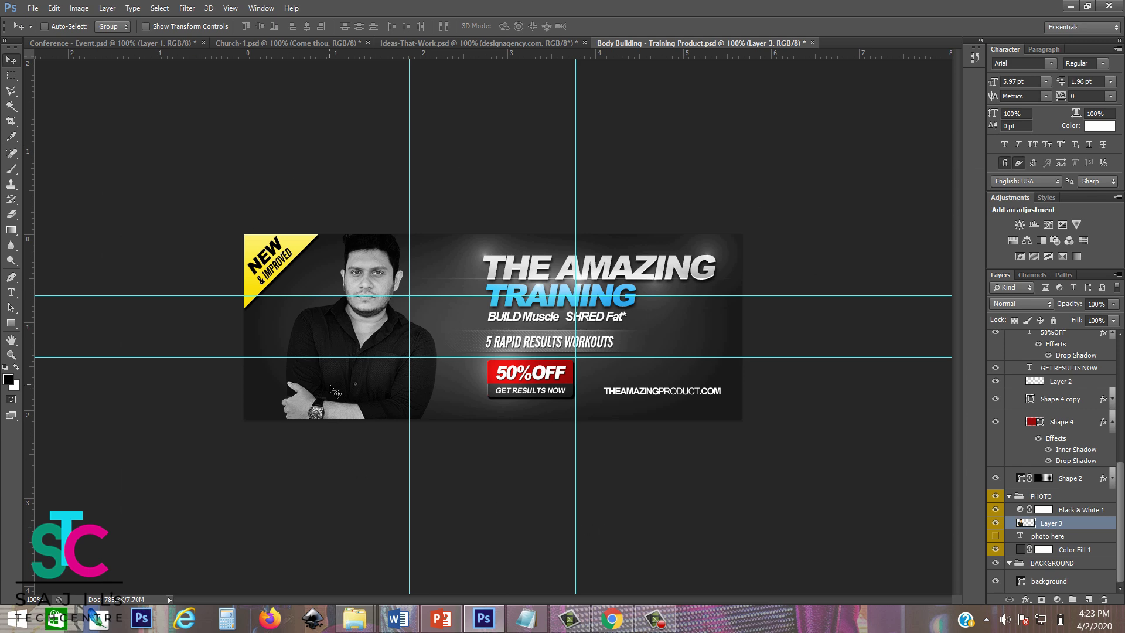
# - Switch to fivesquid.com in Chrome and log in to the seller account with the saved credentials
pyautogui.click(612, 618)
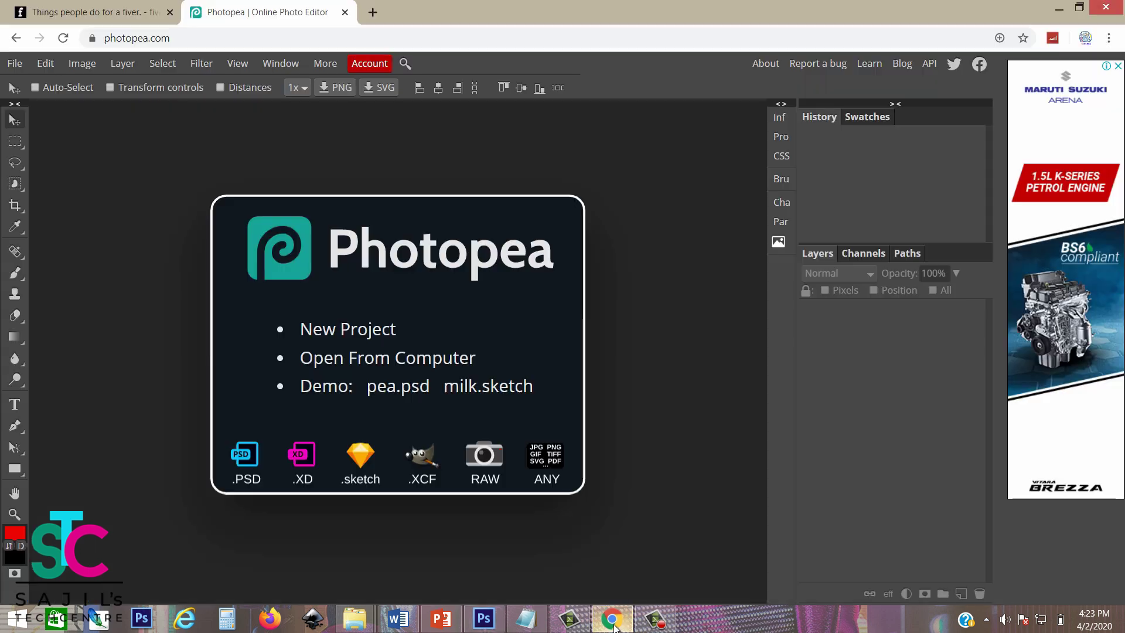
pyautogui.click(155, 12)
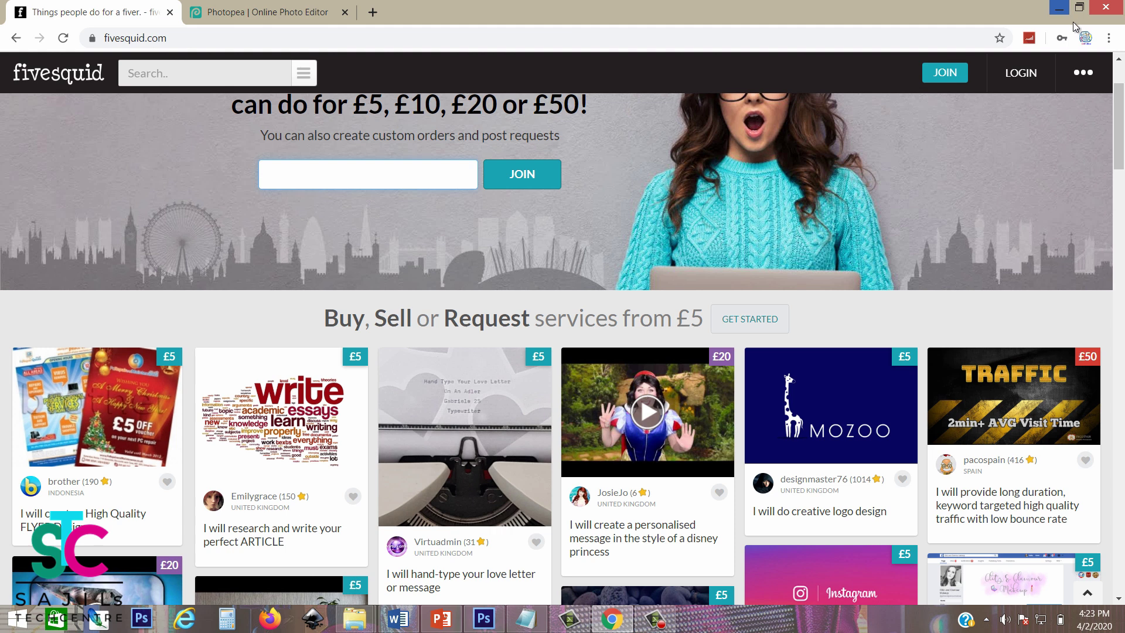
pyautogui.click(1030, 74)
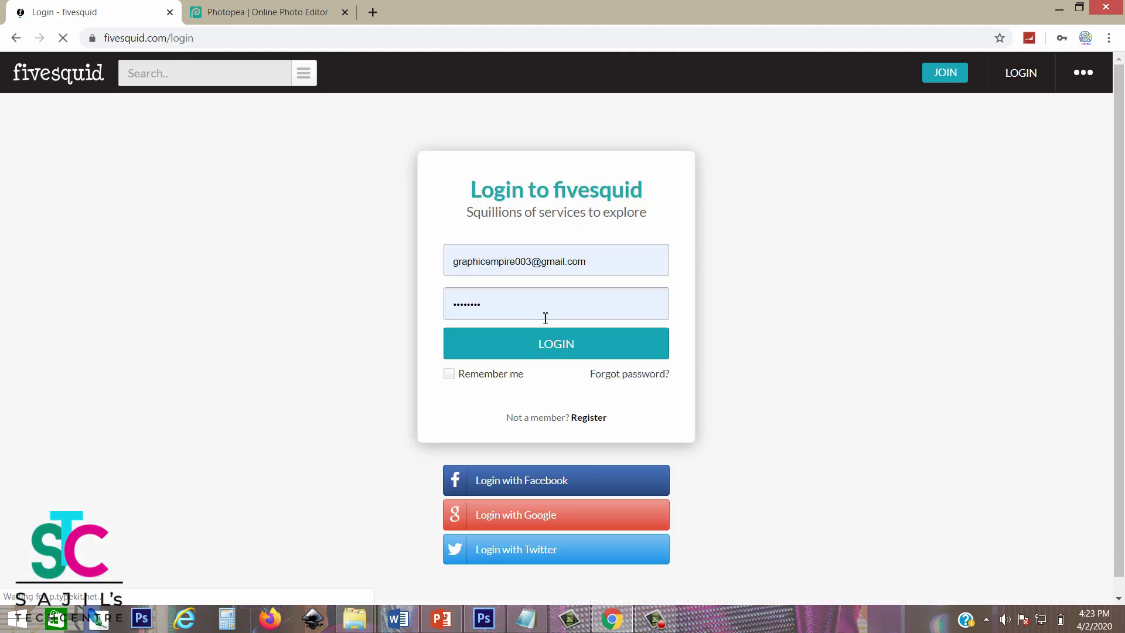
pyautogui.click(563, 343)
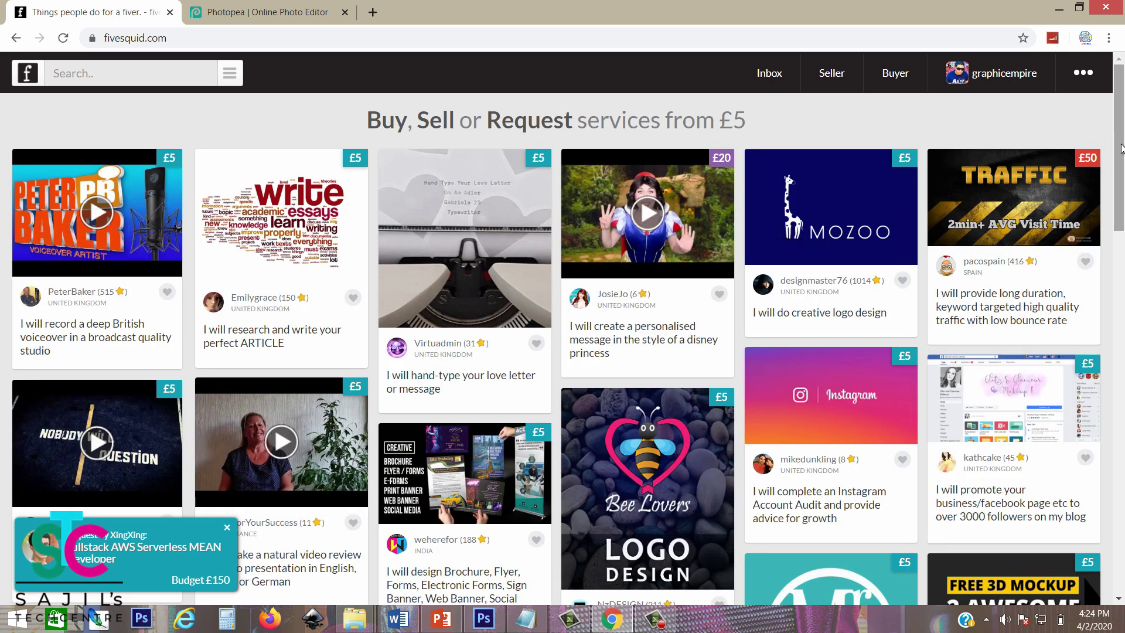
# - Browse the services offered on the fivesquid home page
pyautogui.click(1122, 241)
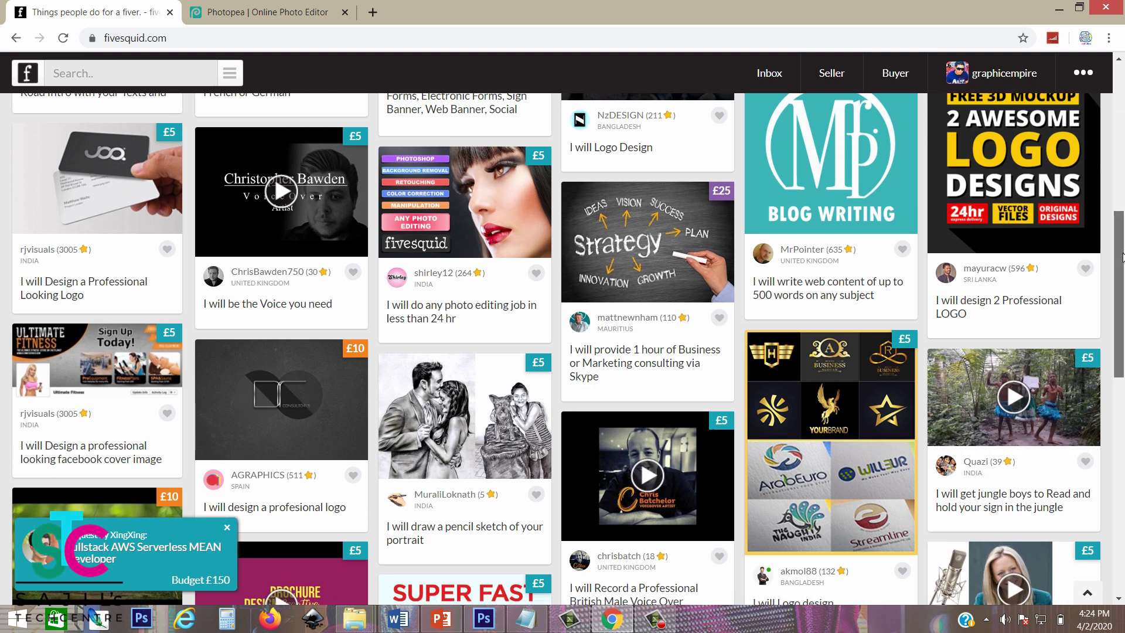
pyautogui.moveTo(1122, 241); pyautogui.dragTo(1123, 196)
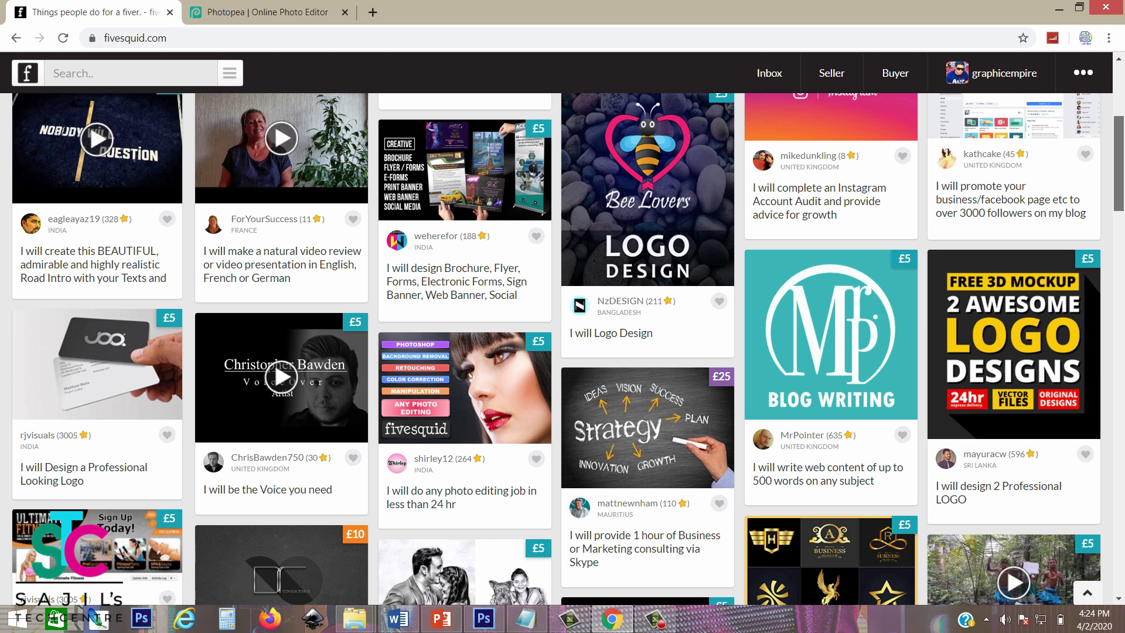
pyautogui.scroll(4, 701, 242)
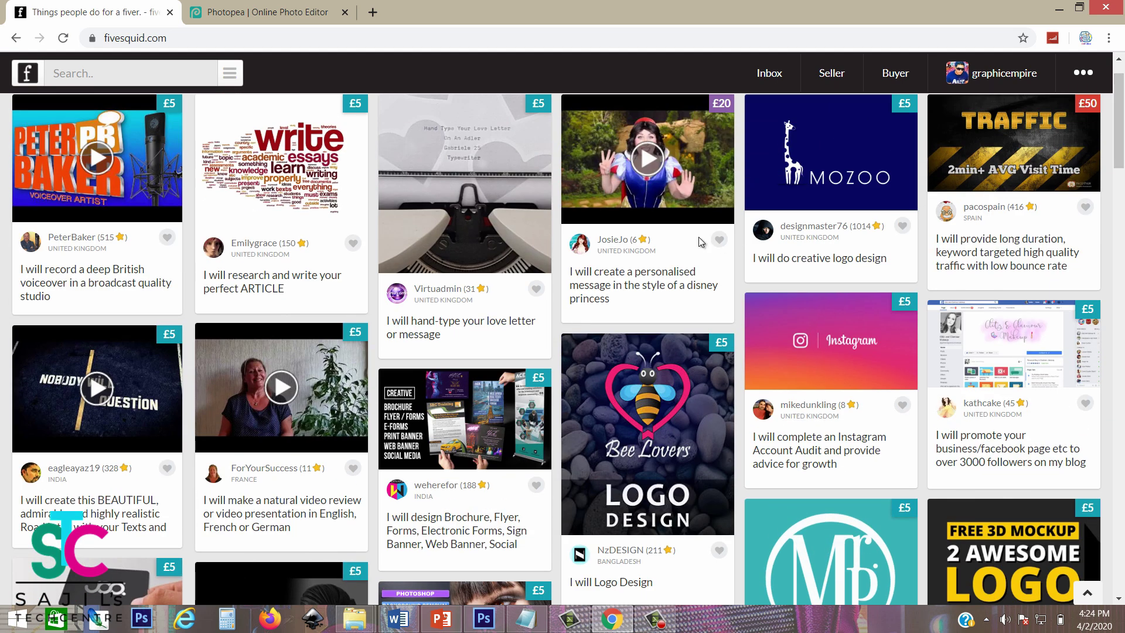
pyautogui.click(1115, 197)
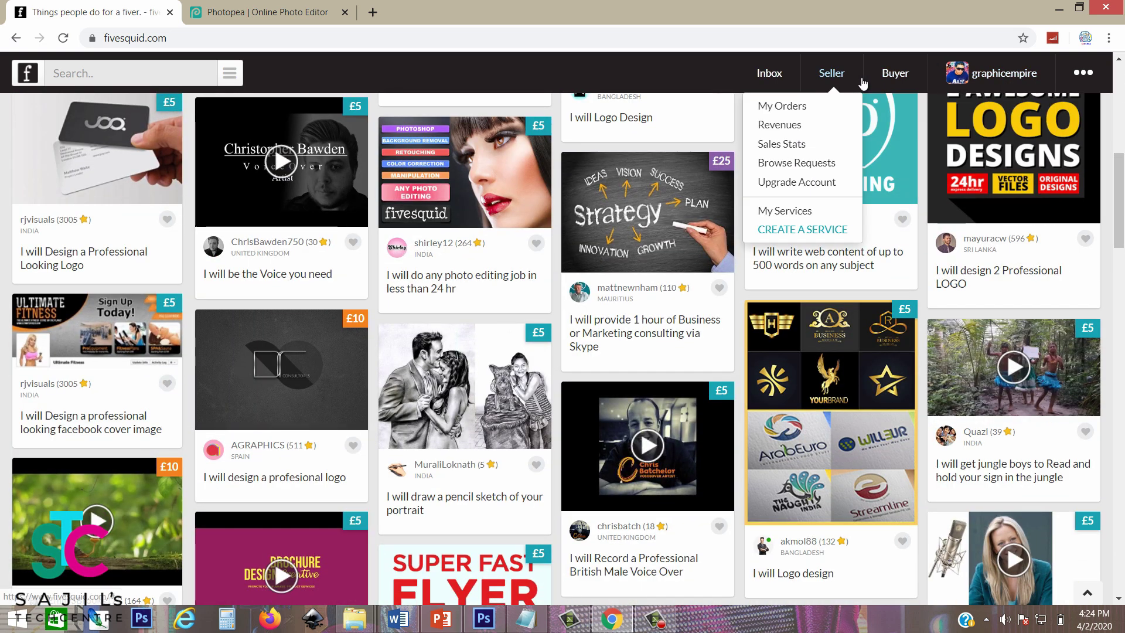
# - Open the seller's My Orders page and list the completed orders
pyautogui.moveTo(895, 84)
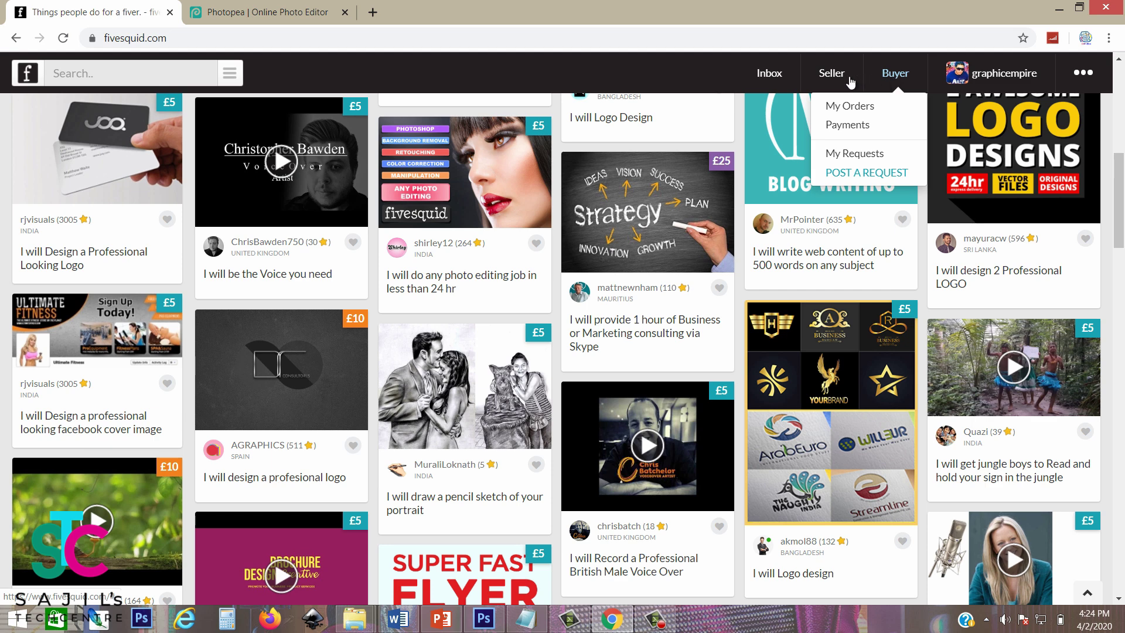
pyautogui.moveTo(836, 85)
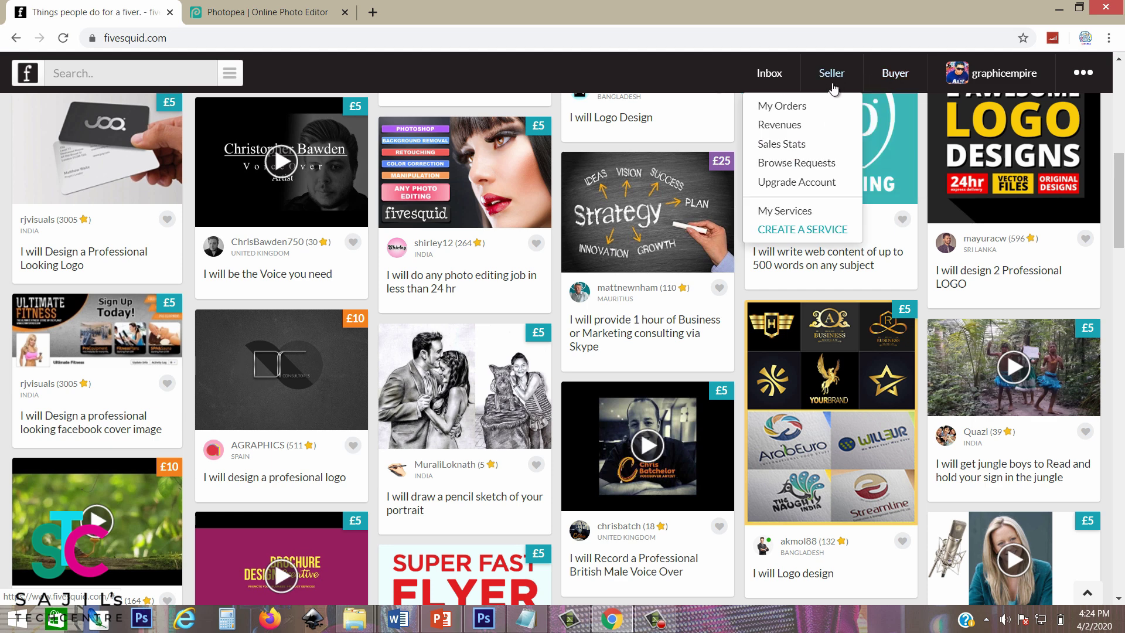
pyautogui.click(799, 111)
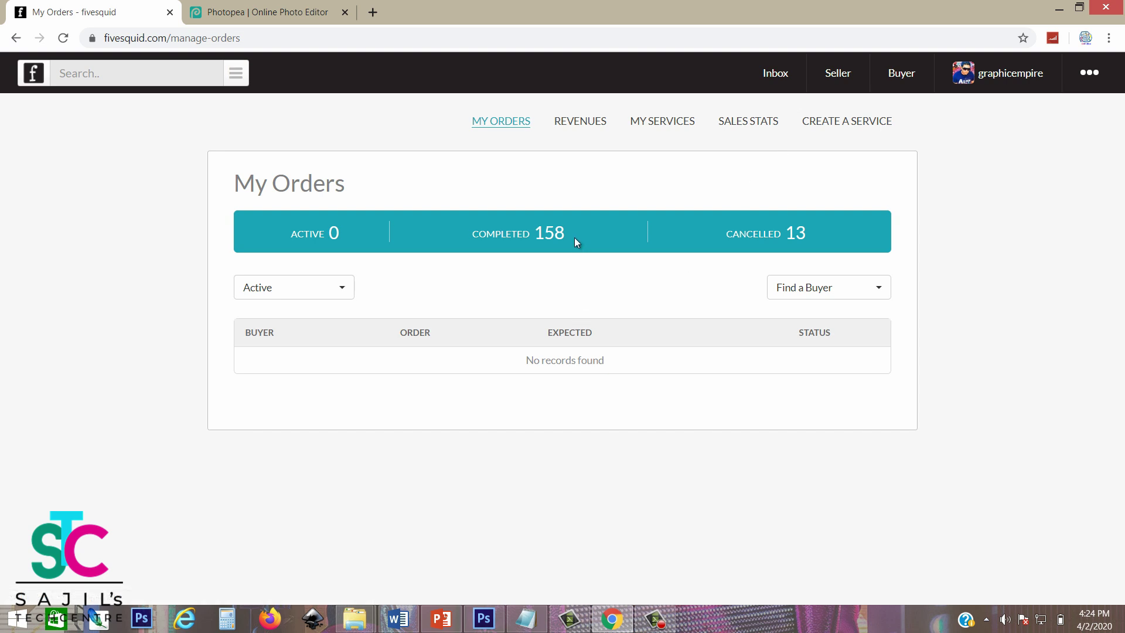
pyautogui.moveTo(553, 235); pyautogui.dragTo(476, 241)
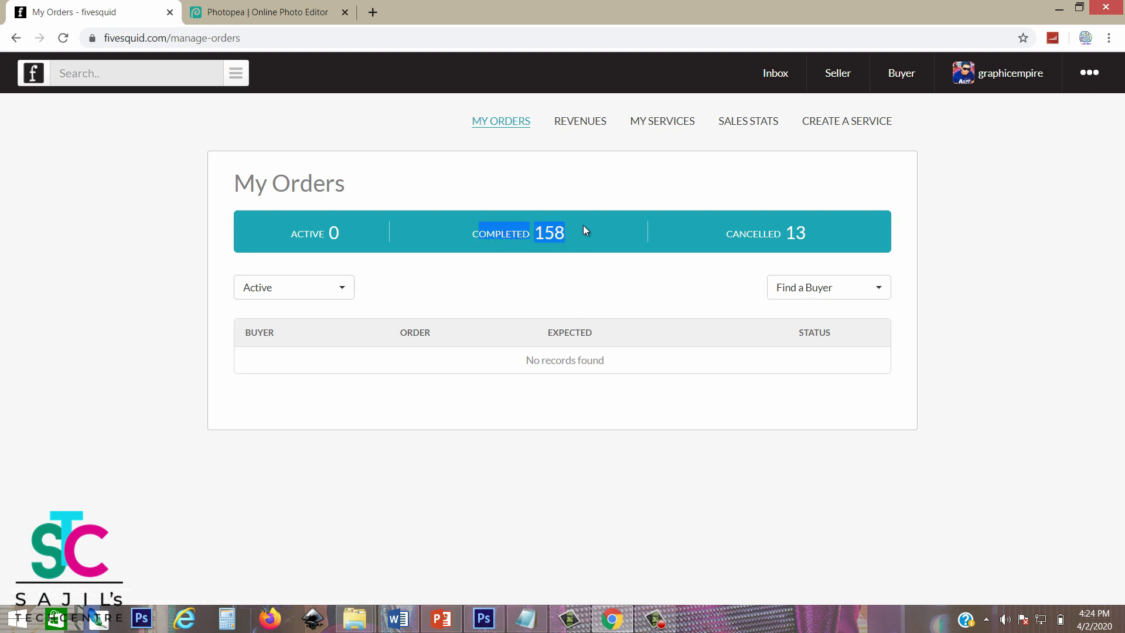
pyautogui.click(495, 240)
# - Review the completed orders page by page, from page 1 through to page 7
pyautogui.scroll(-3, 1112, 364)
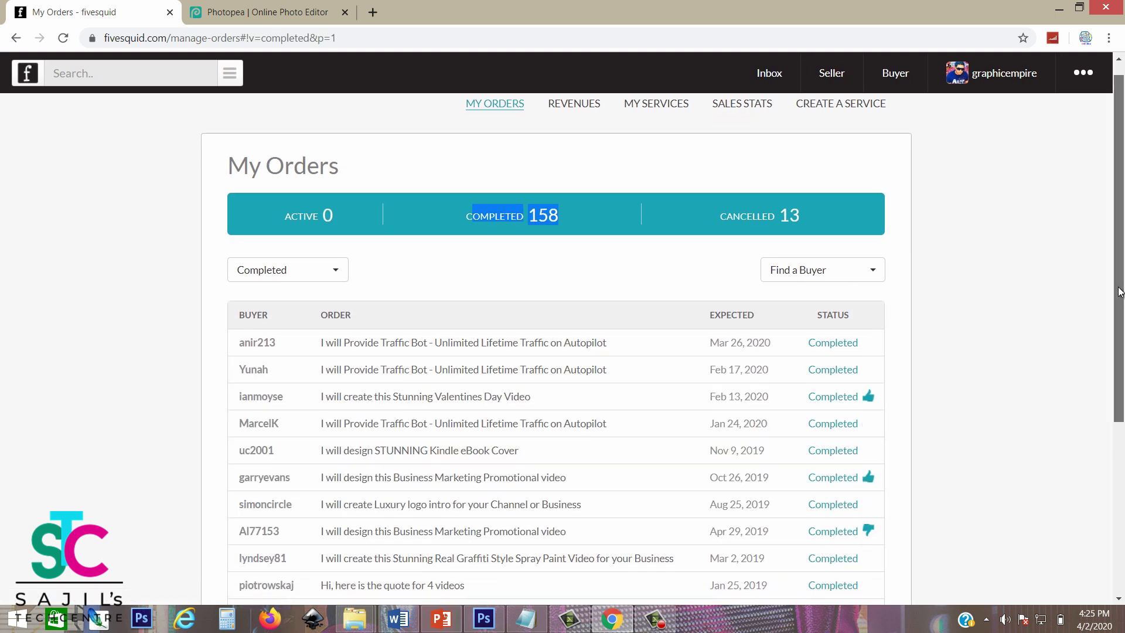
pyautogui.scroll(-2, 1112, 365)
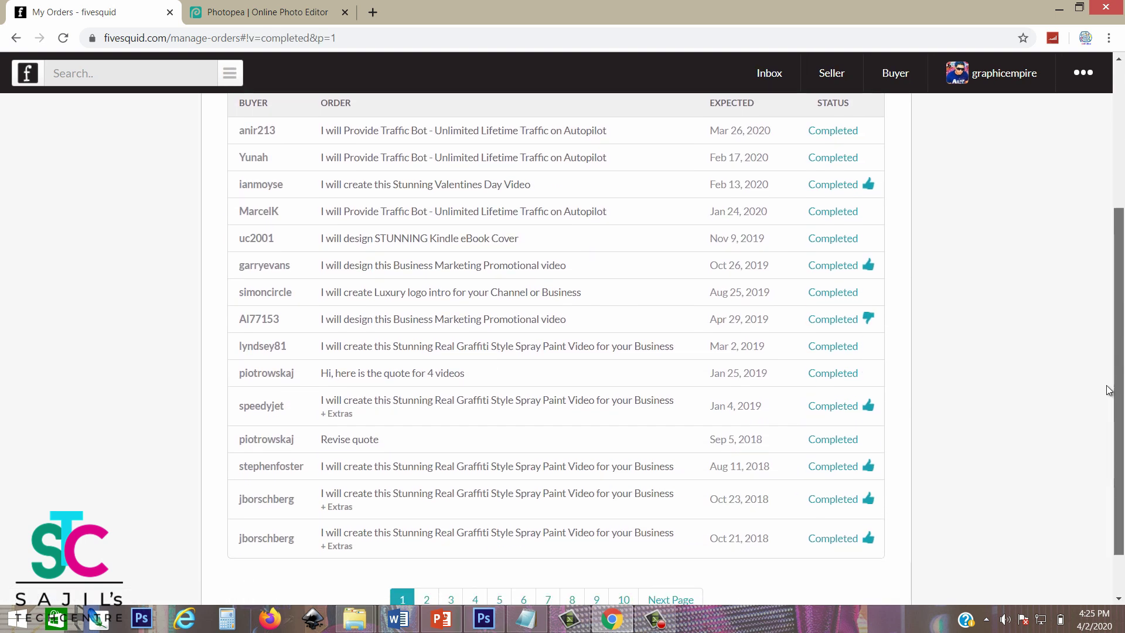
pyautogui.scroll(1, 1112, 364)
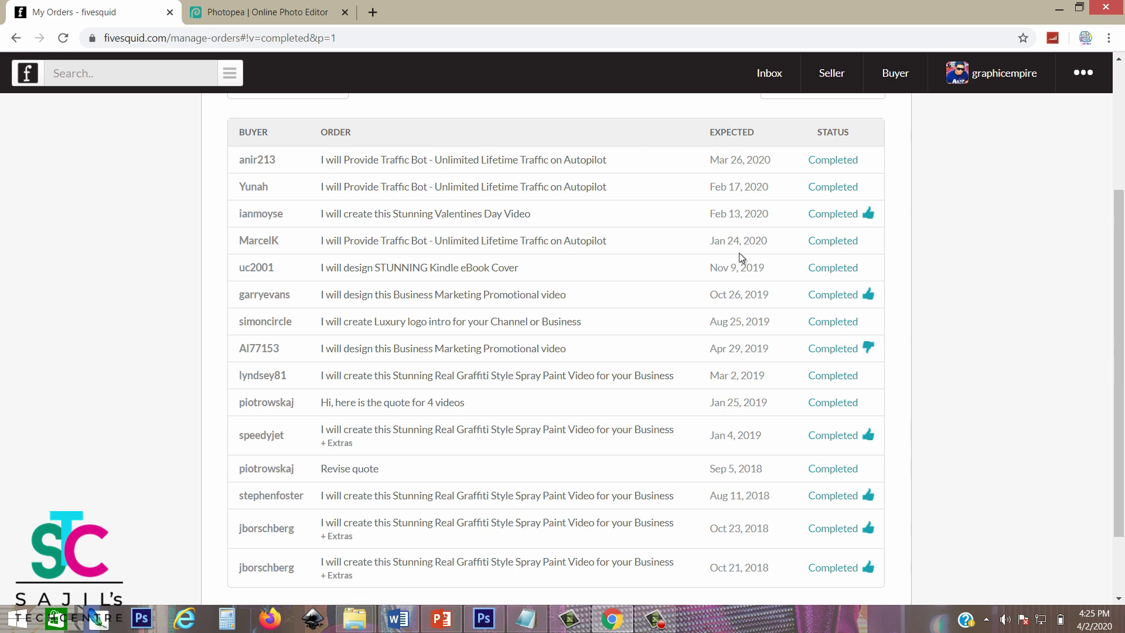
pyautogui.scroll(-2, 442, 460)
pyautogui.click(427, 542)
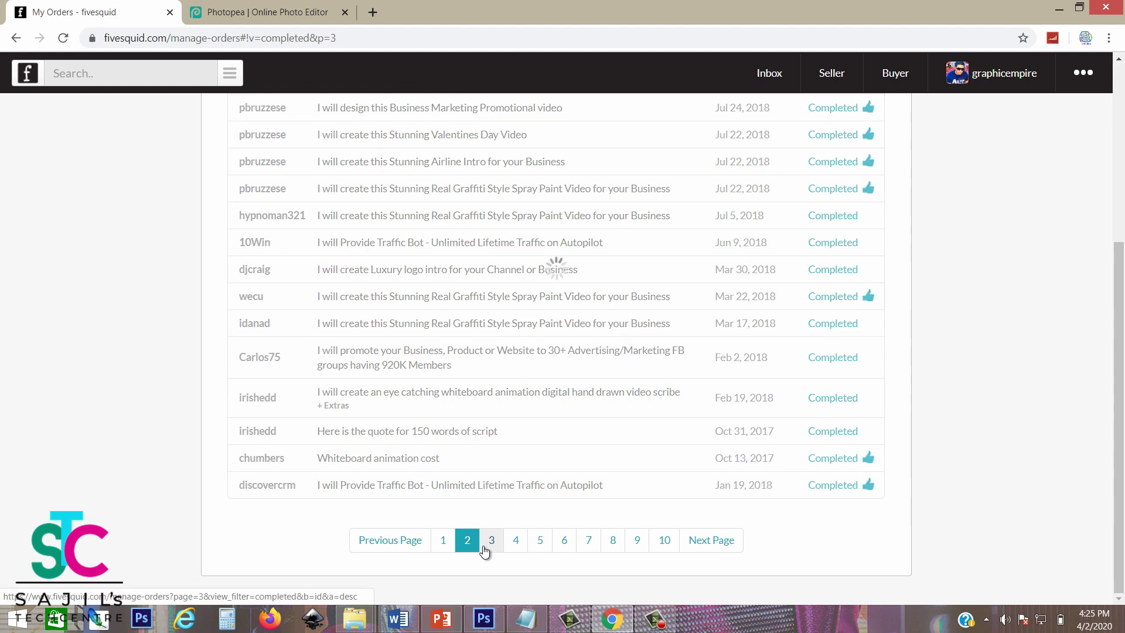
pyautogui.click(491, 544)
pyautogui.click(521, 545)
pyautogui.click(564, 540)
pyautogui.click(589, 541)
# - Examine the order titles, dates and ratings on page 7 of the completed orders
pyautogui.moveTo(1120, 384); pyautogui.dragTo(1121, 249)
pyautogui.click(1021, 249)
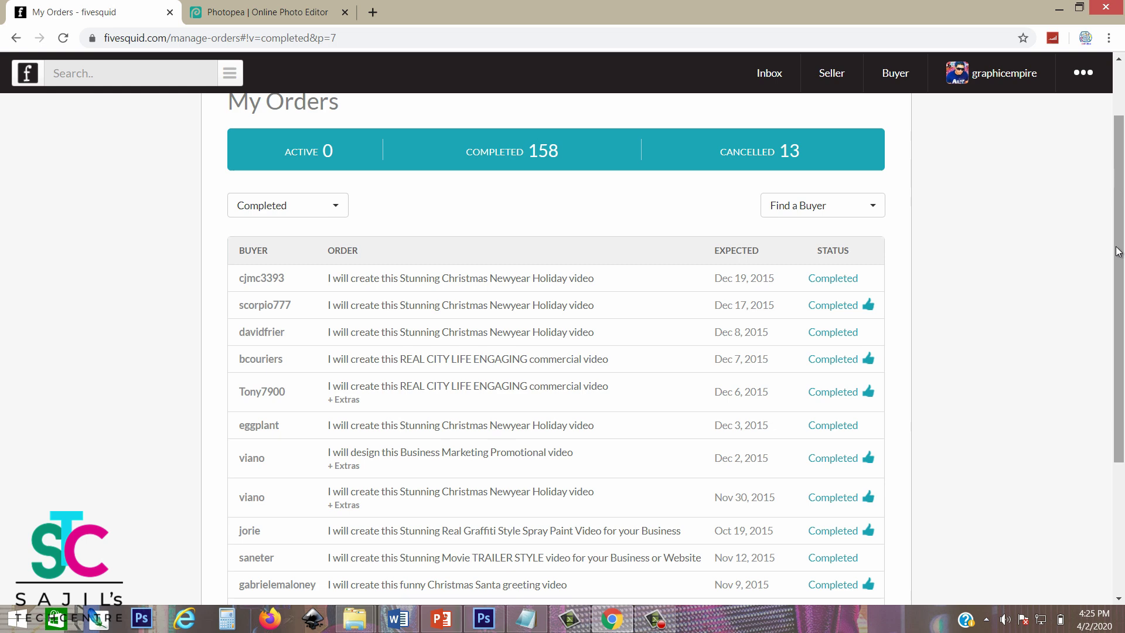
pyautogui.moveTo(1120, 255); pyautogui.dragTo(1090, 216)
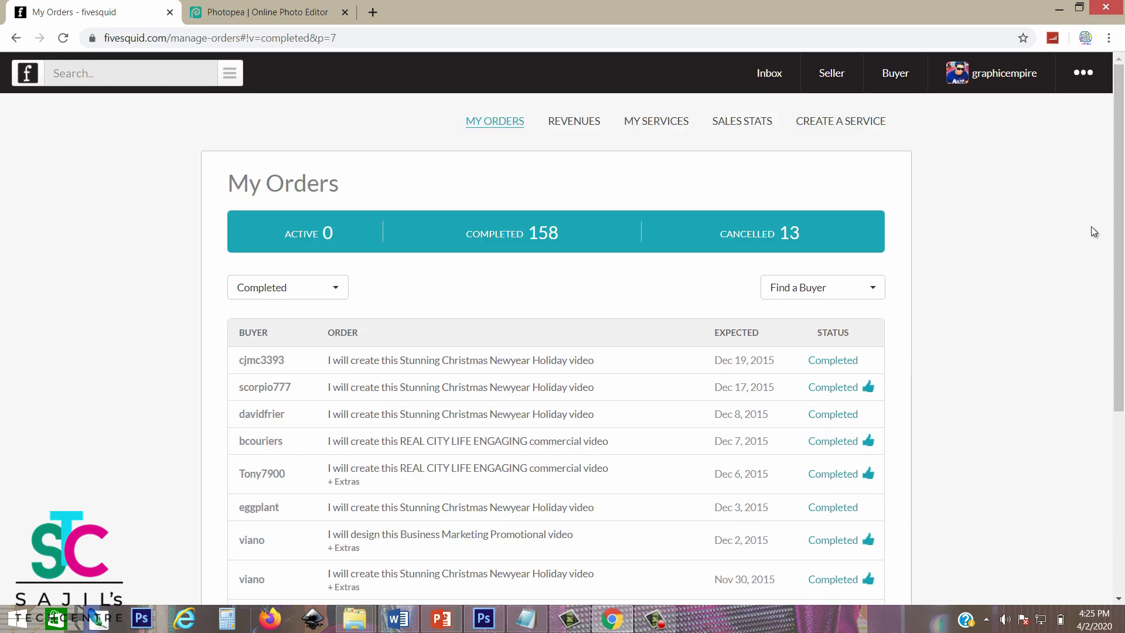
pyautogui.moveTo(1121, 205); pyautogui.dragTo(1122, 264)
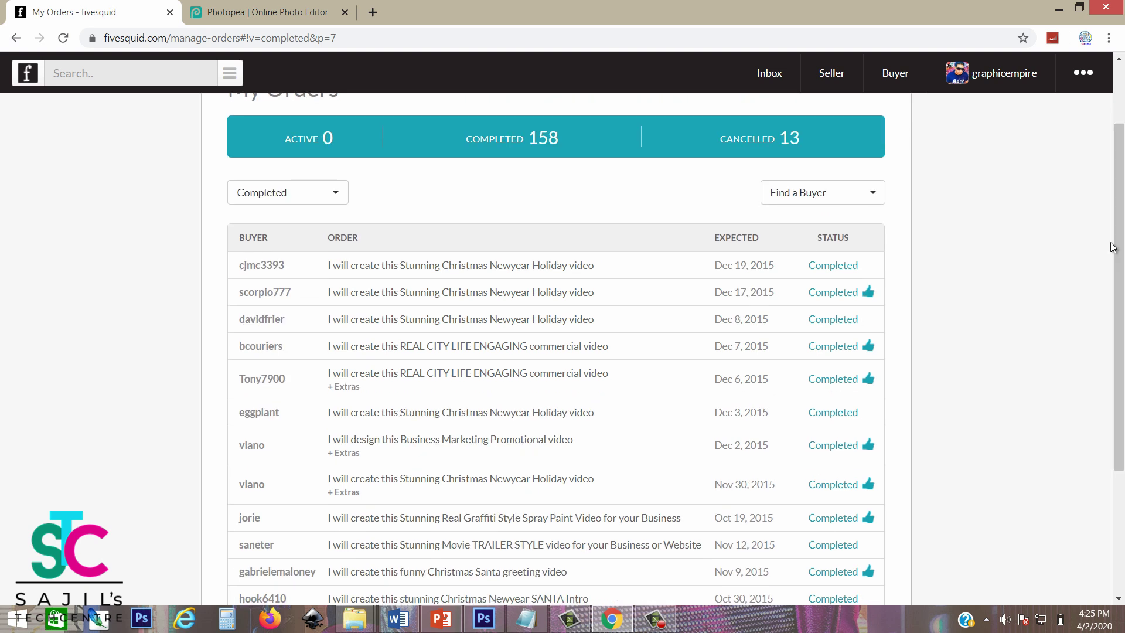
pyautogui.scroll(-3, 1112, 248)
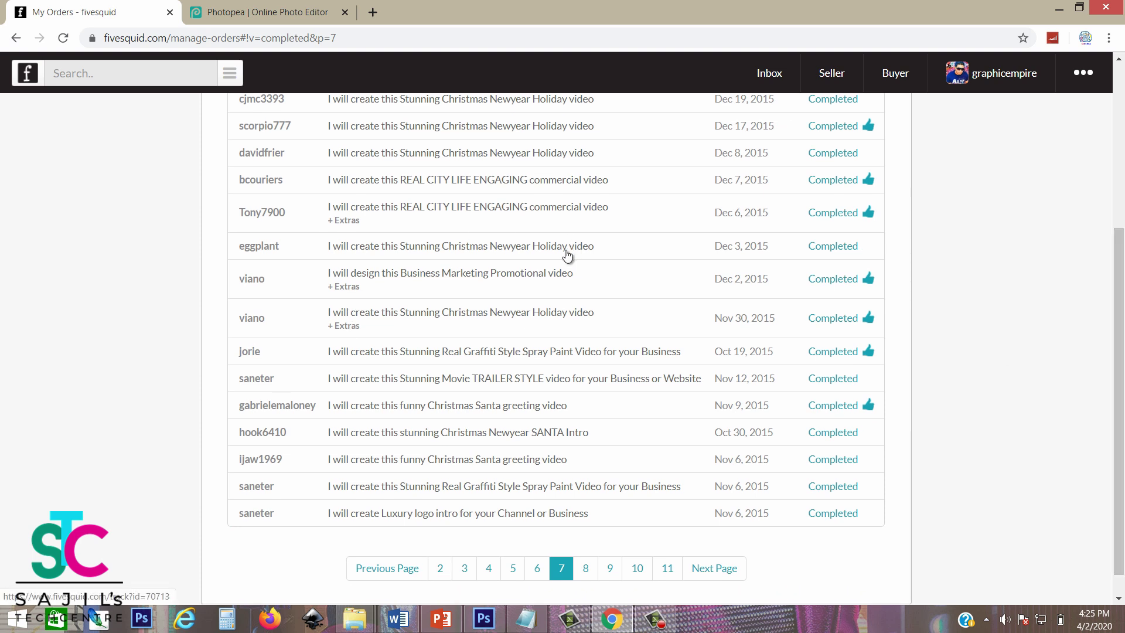
pyautogui.scroll(-1, 1108, 381)
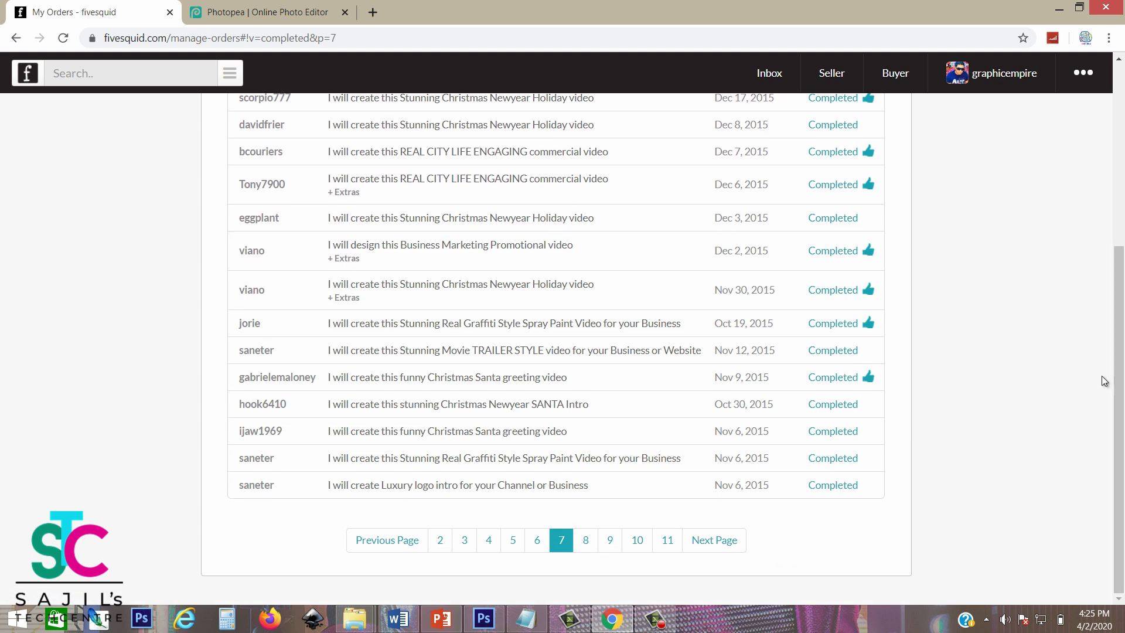
pyautogui.scroll(3, 501, 533)
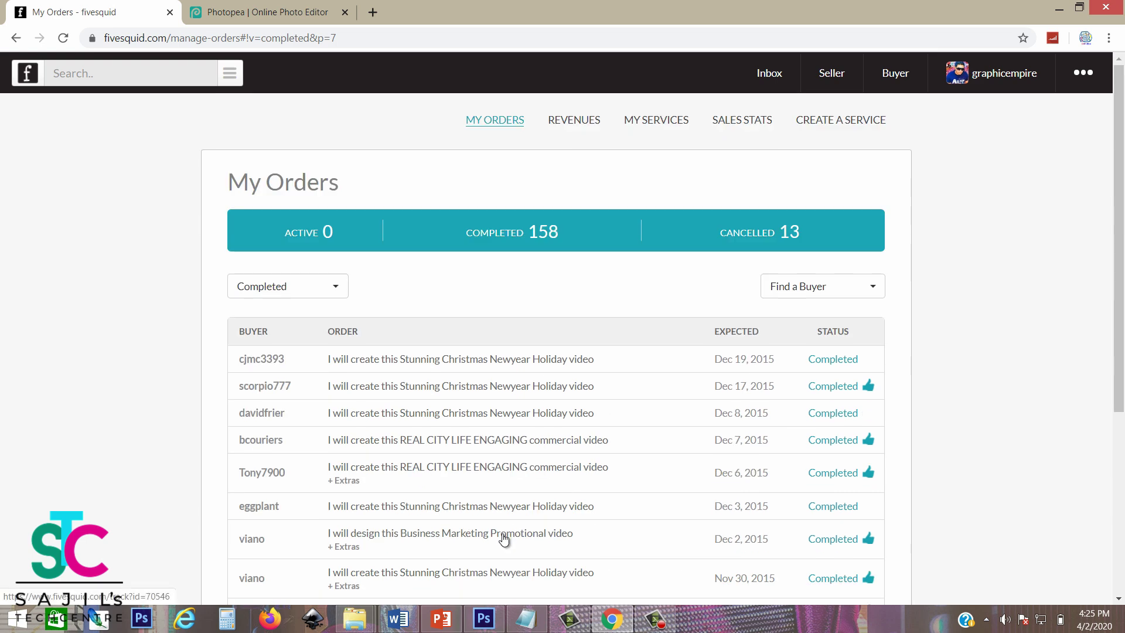
pyautogui.scroll(-3, 504, 538)
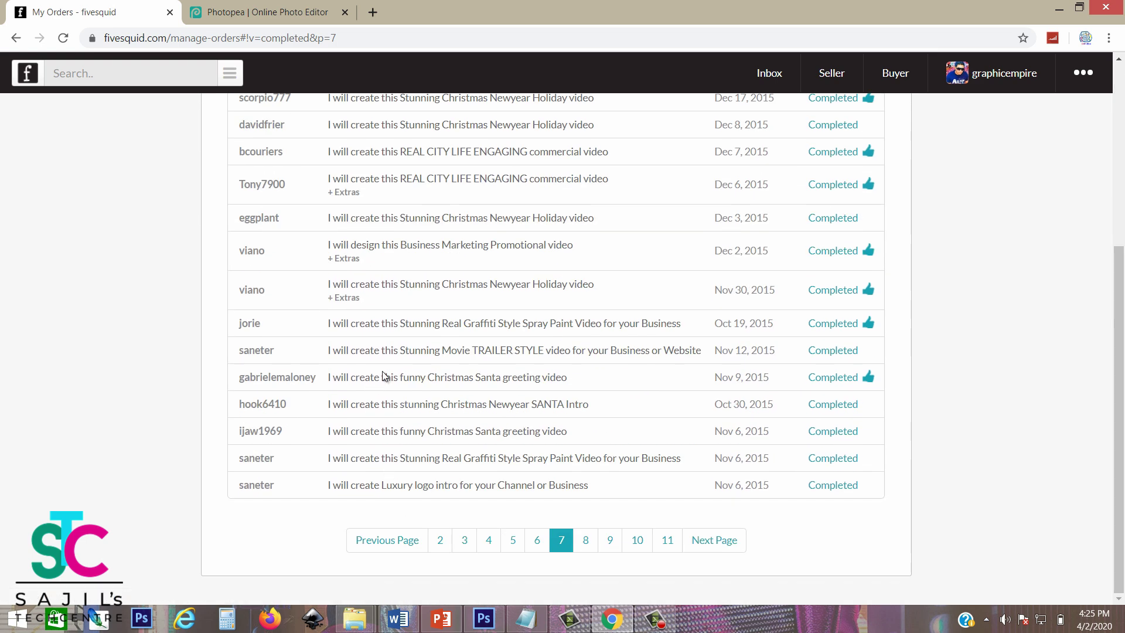
pyautogui.scroll(3, 645, 434)
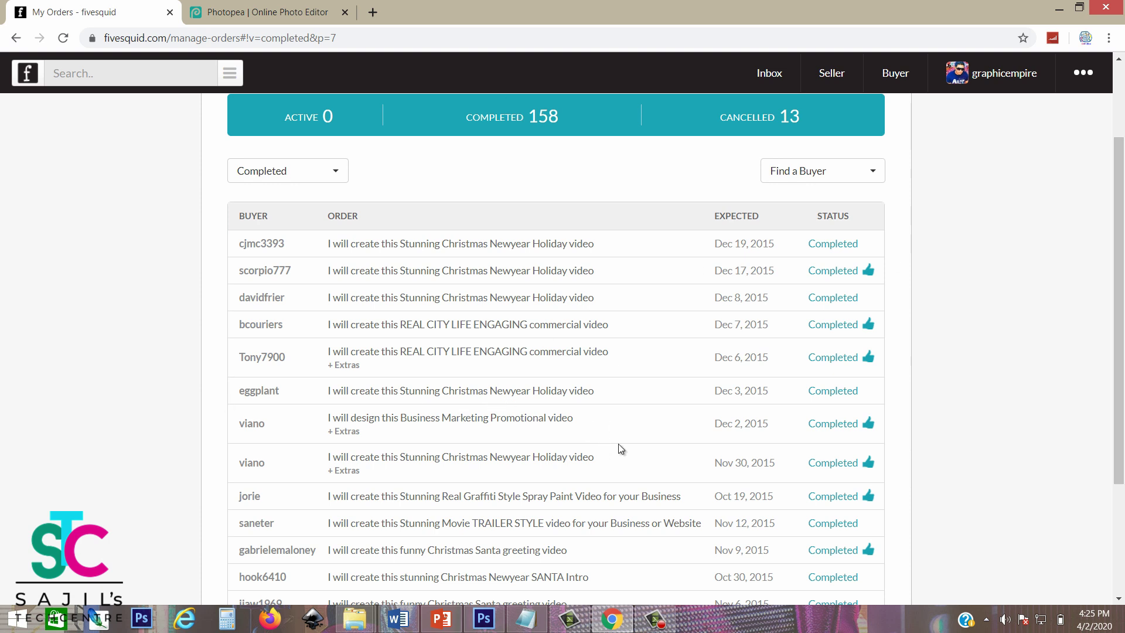
pyautogui.moveTo(1121, 328); pyautogui.dragTo(1112, 437)
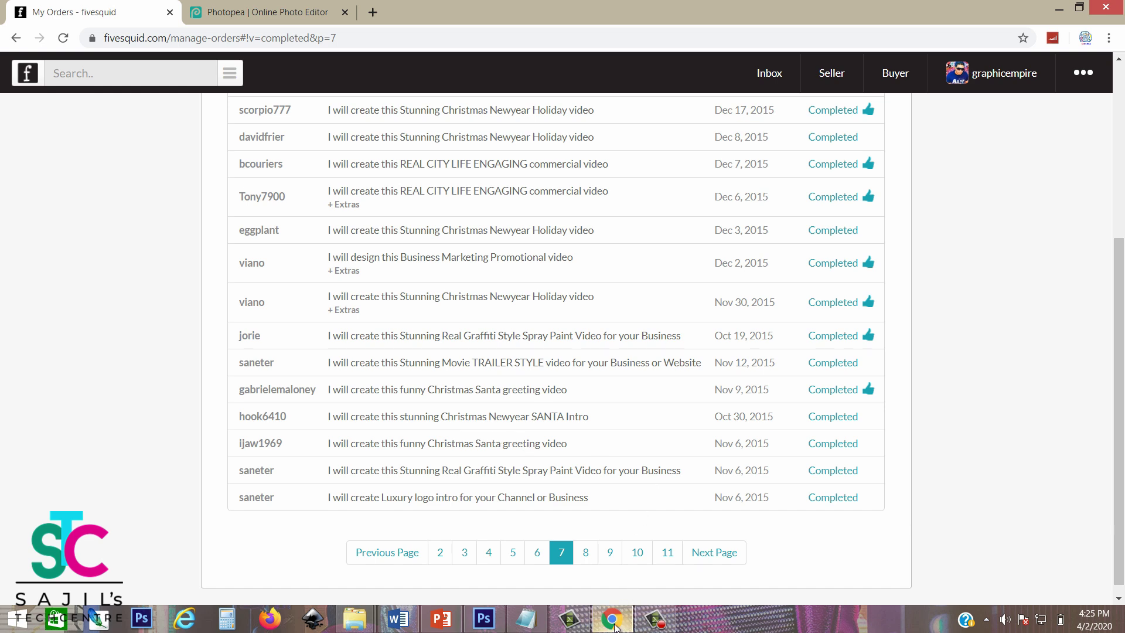
# - Look at the edited Body Building cover in Photoshop and the Photopea online editor in Chrome
pyautogui.click(484, 618)
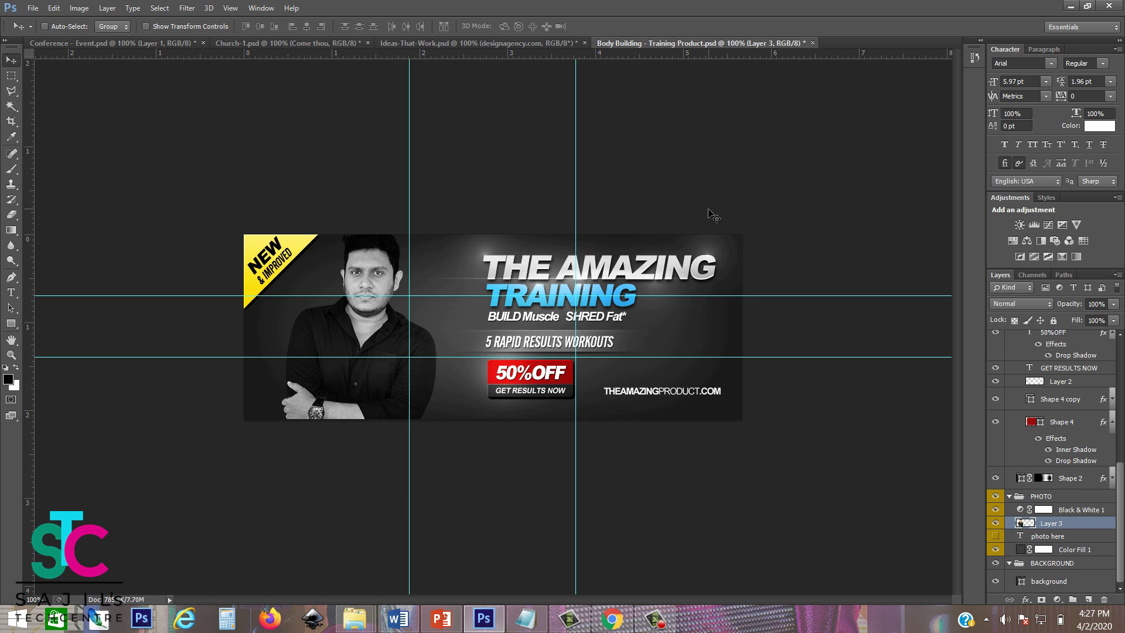
pyautogui.click(631, 619)
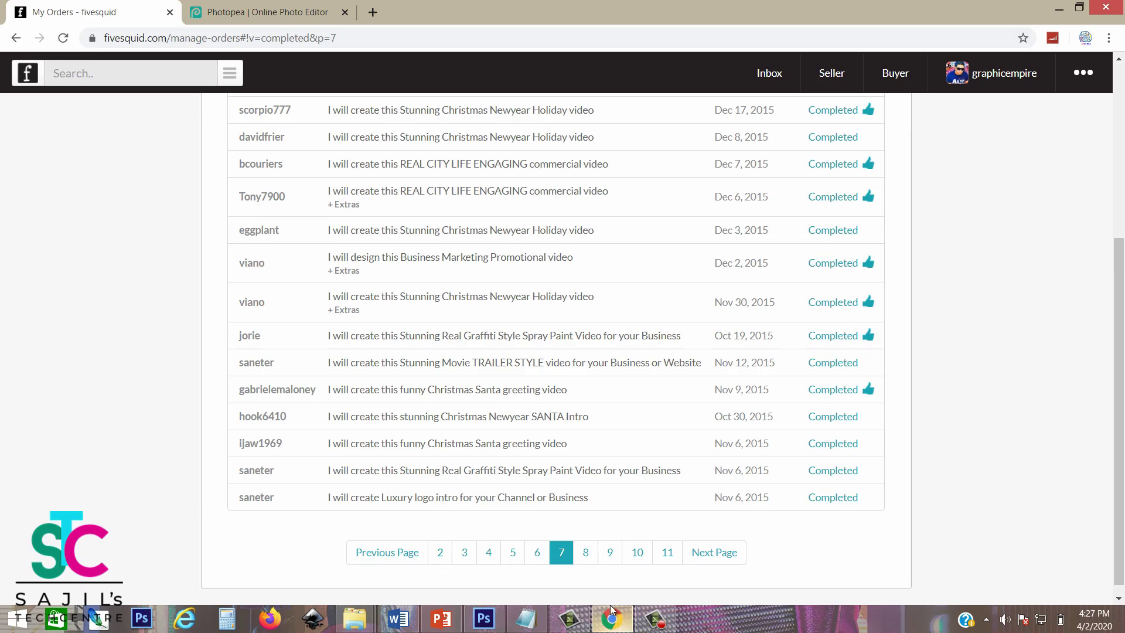
pyautogui.hotkey('ctrl', 'Tab')
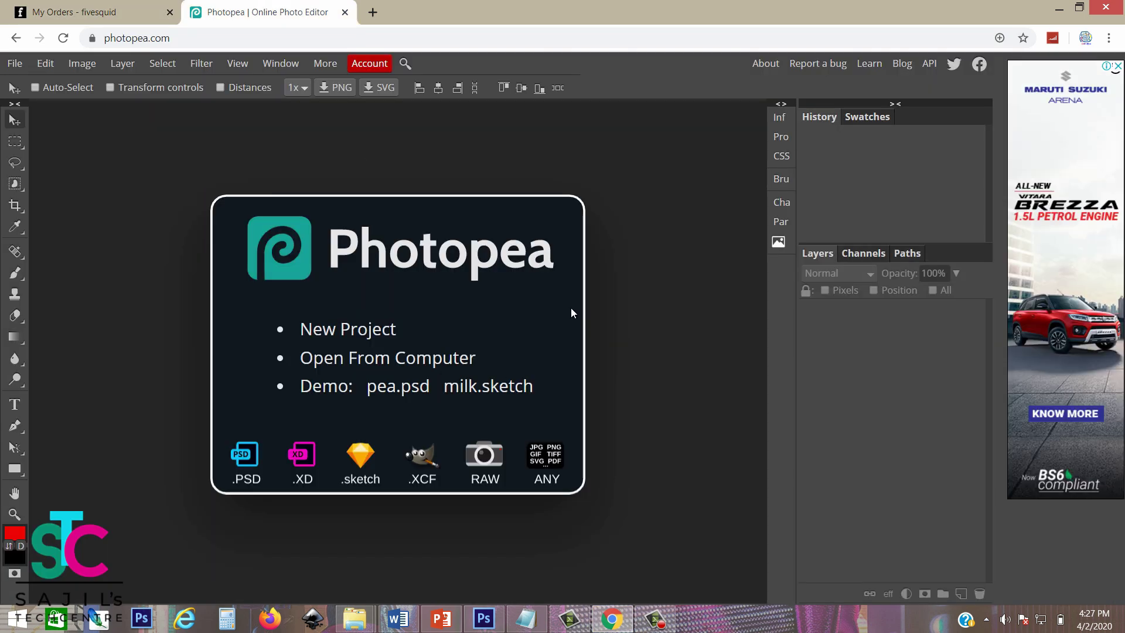
# - Return to fivesquid's My Orders page and examine the buyers, order titles and order totals on page 7
pyautogui.click(115, 8)
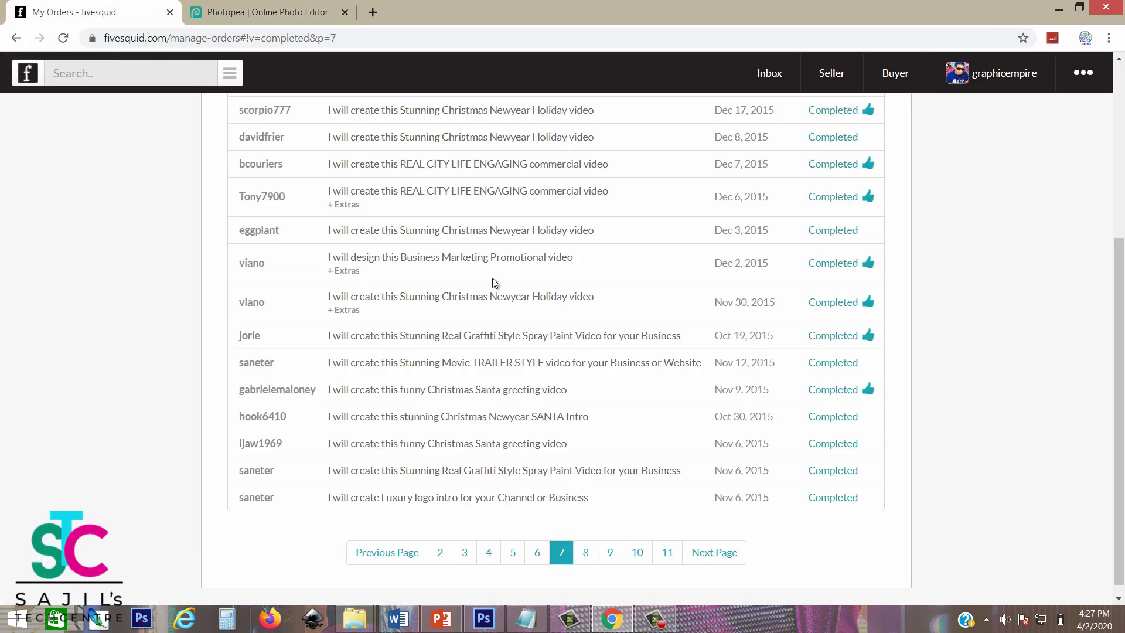
pyautogui.scroll(3, 493, 278)
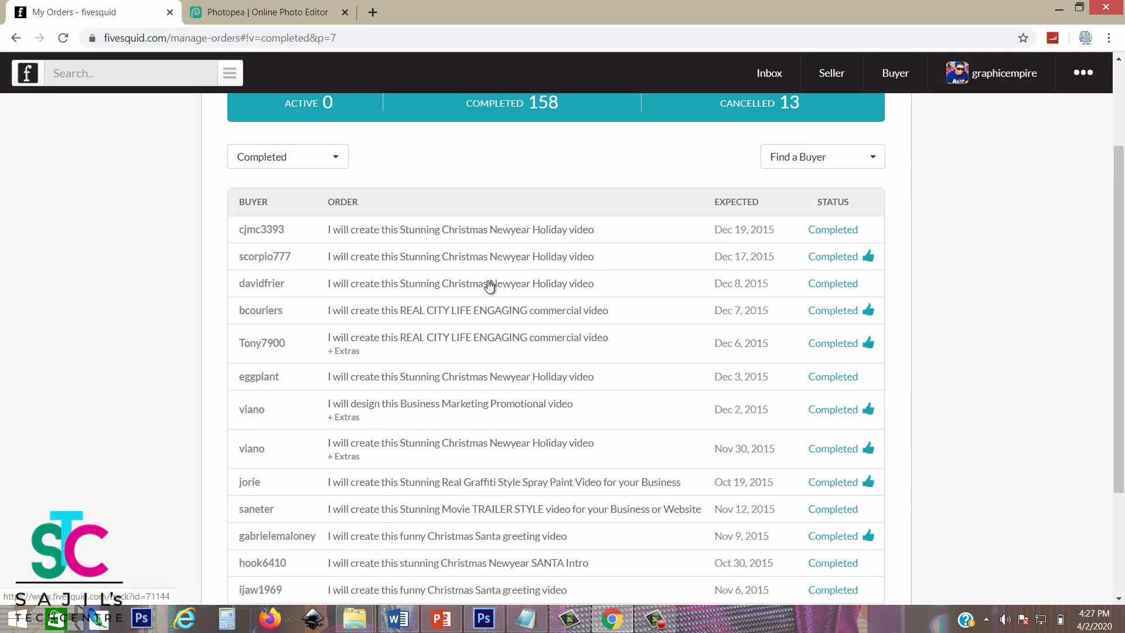
pyautogui.scroll(-1, 592, 214)
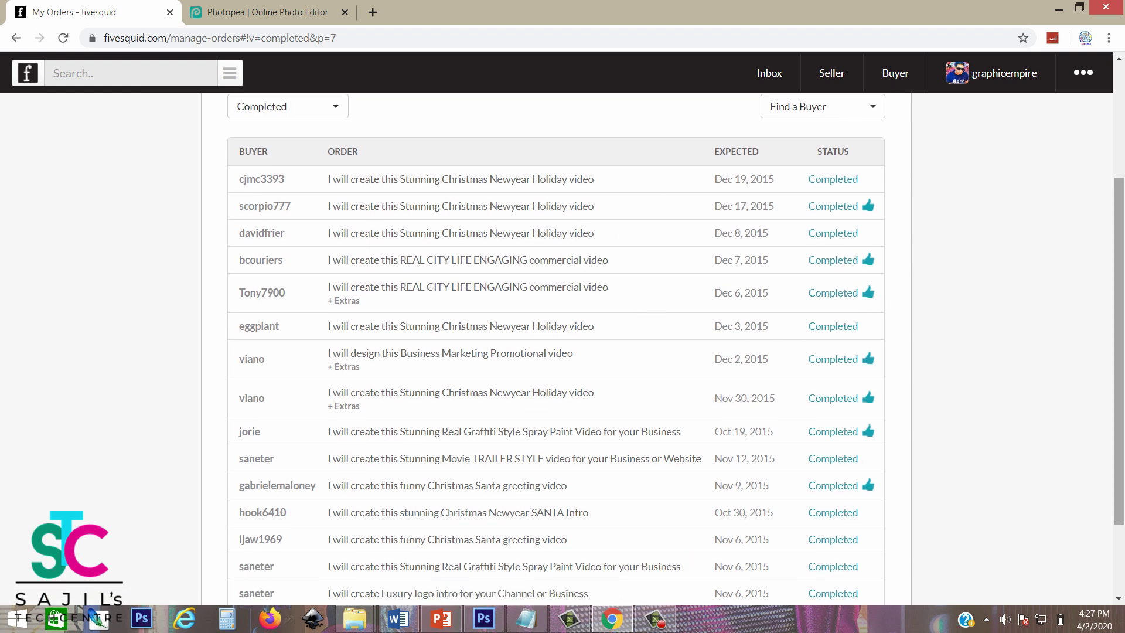
pyautogui.scroll(-1, 230, 309)
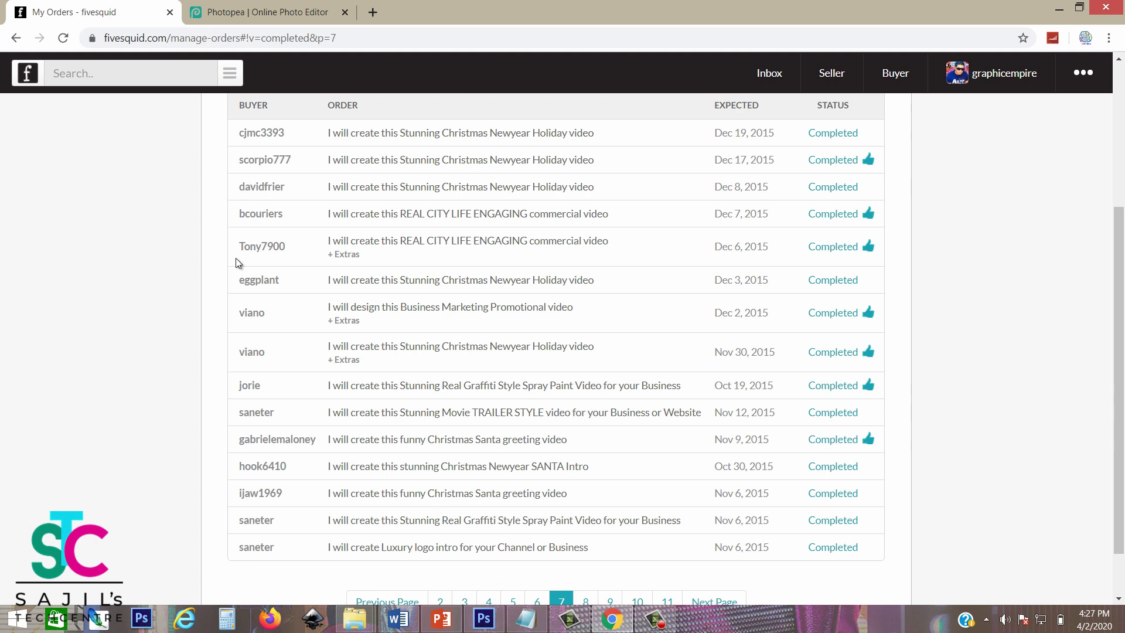
pyautogui.scroll(-1, 1116, 276)
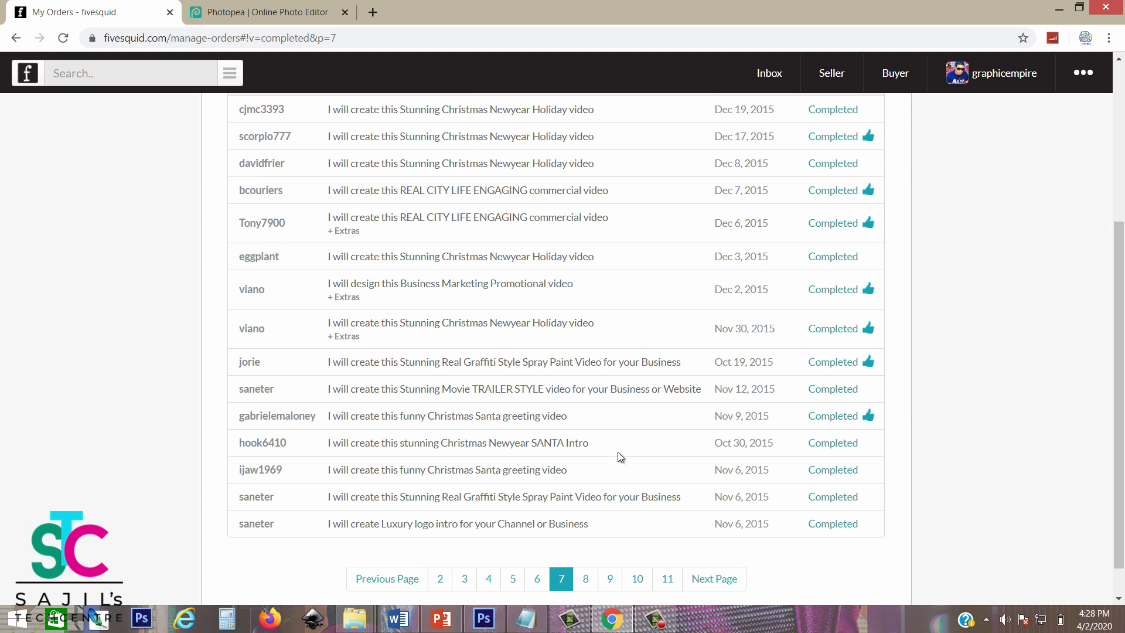
pyautogui.scroll(5, 648, 469)
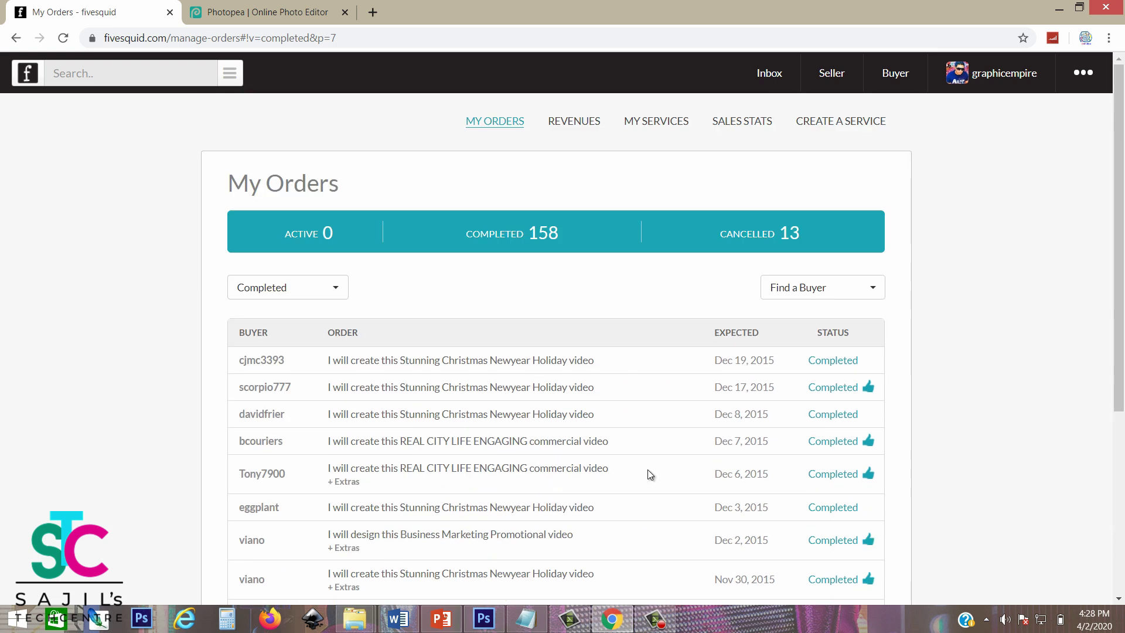
pyautogui.scroll(-2, 648, 469)
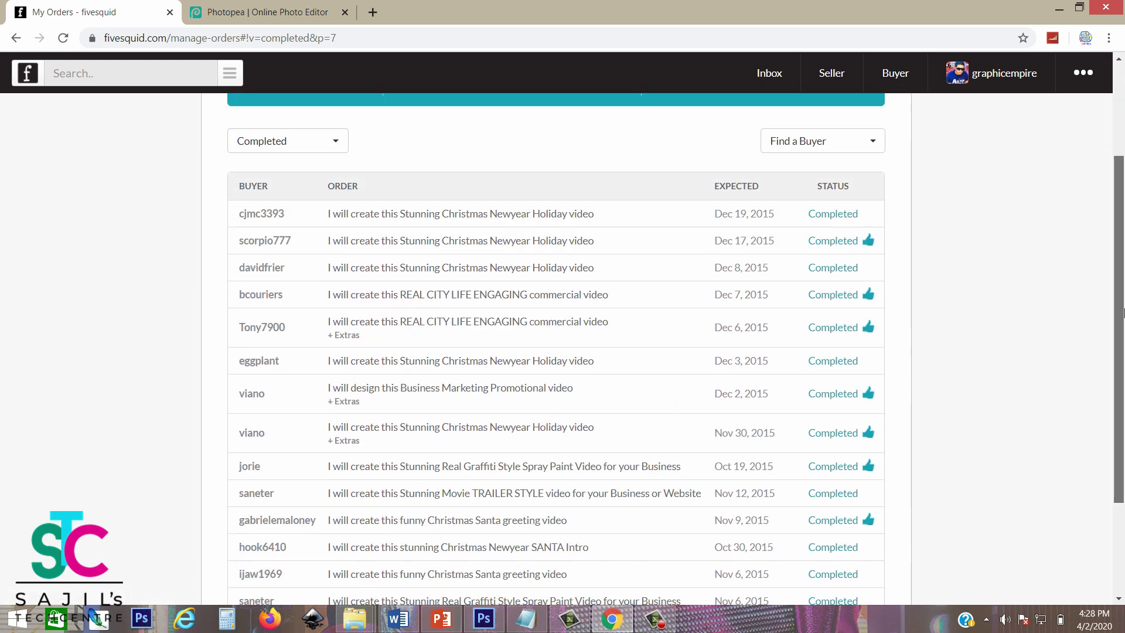
pyautogui.scroll(1, 1123, 275)
pyautogui.scroll(-4, 1124, 274)
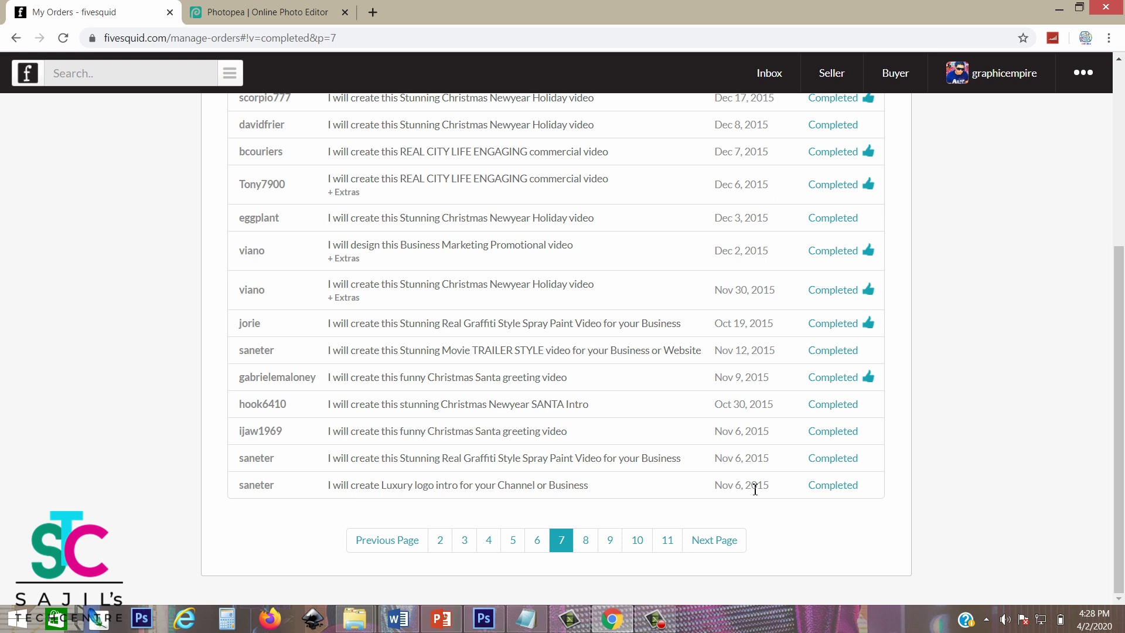
# - Review the completed orders on page 11, page 6 and page 1
pyautogui.click(676, 546)
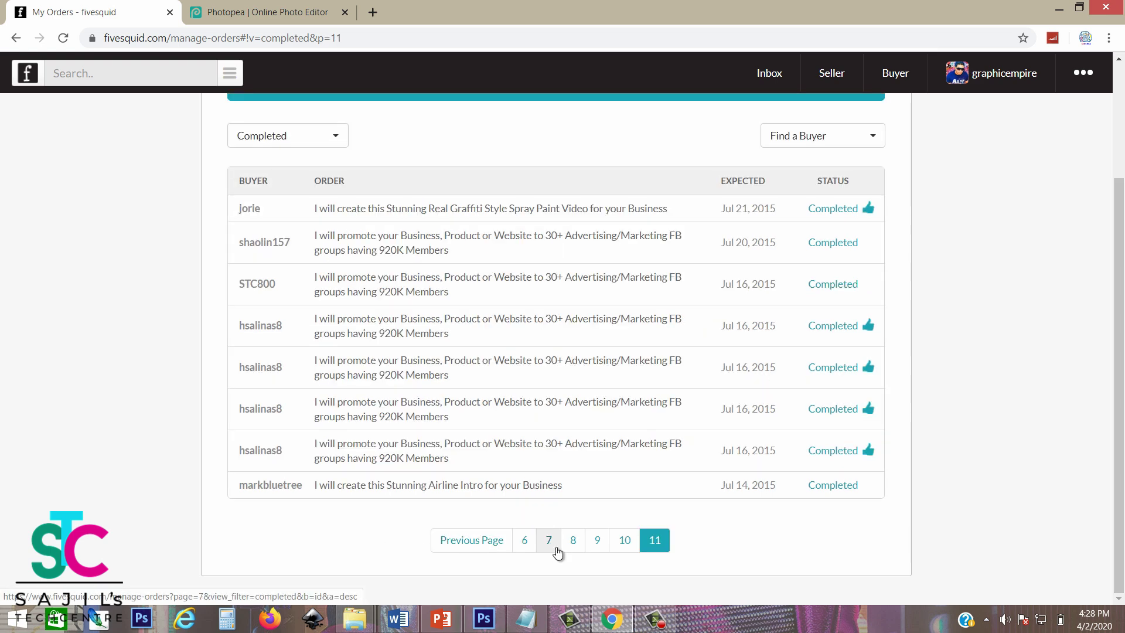
pyautogui.click(524, 542)
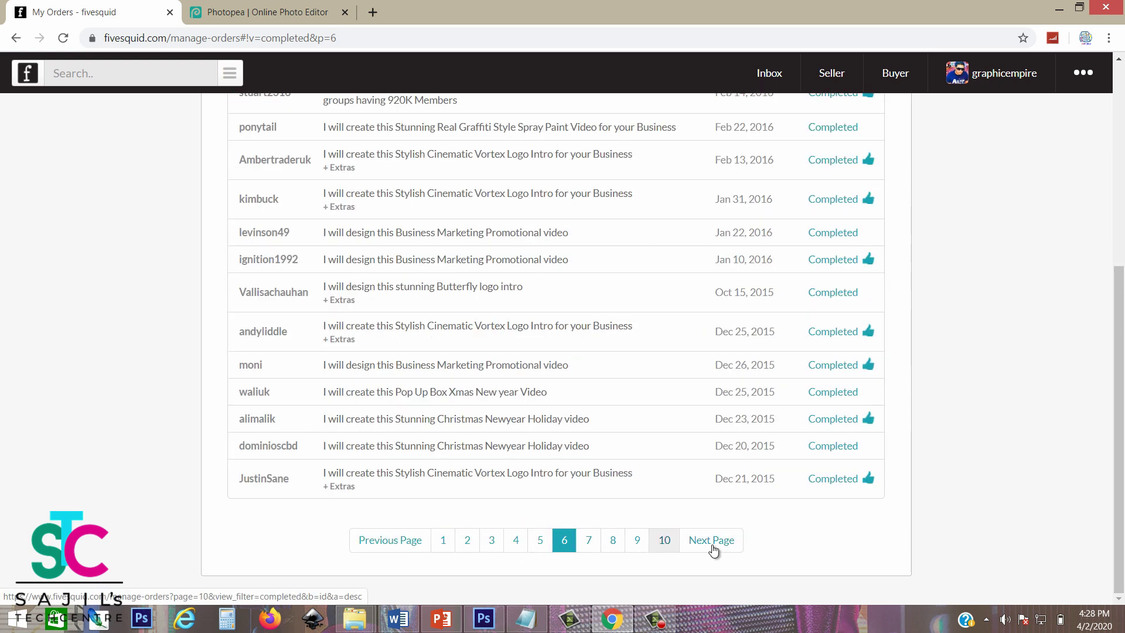
pyautogui.scroll(6, 436, 376)
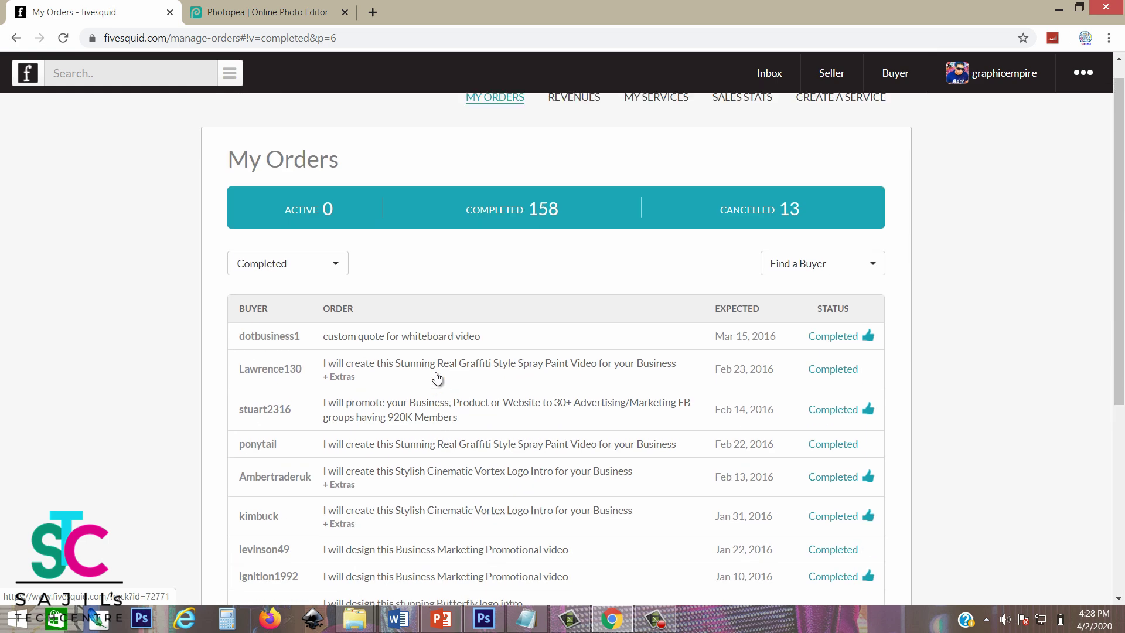
pyautogui.scroll(-10, 436, 377)
pyautogui.click(444, 540)
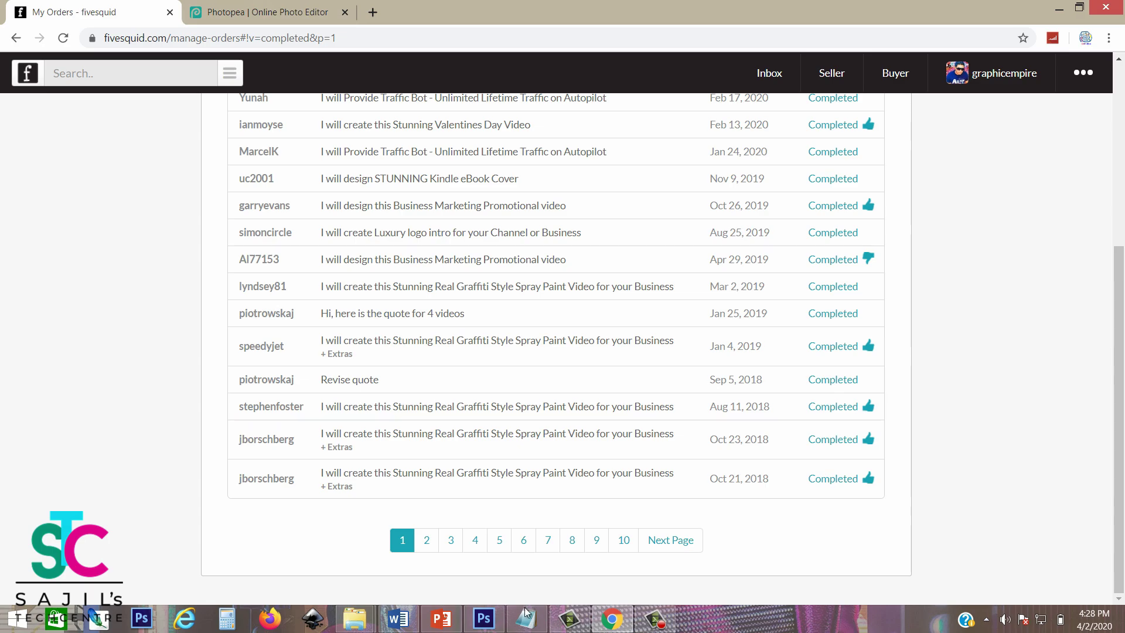
# - Switch to Photoshop and look over the layers of the Body Building training cover
pyautogui.click(491, 622)
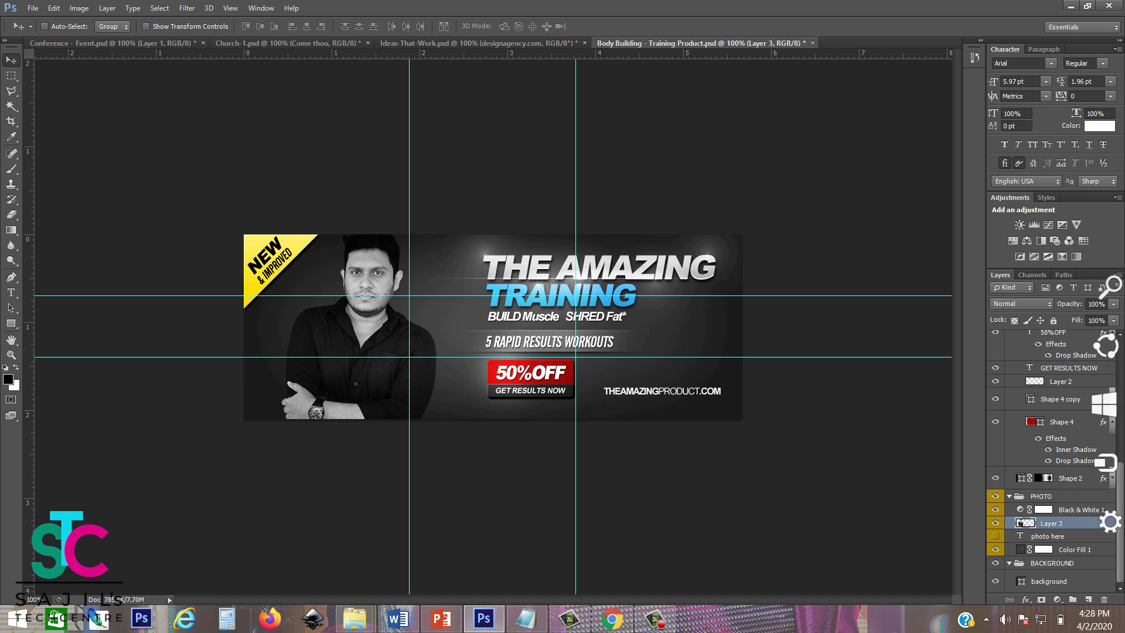
pyautogui.moveTo(1121, 469)
pyautogui.mouseDown()
pyautogui.moveTo(1122, 369)
pyautogui.moveTo(1121, 457)
pyautogui.mouseUp()
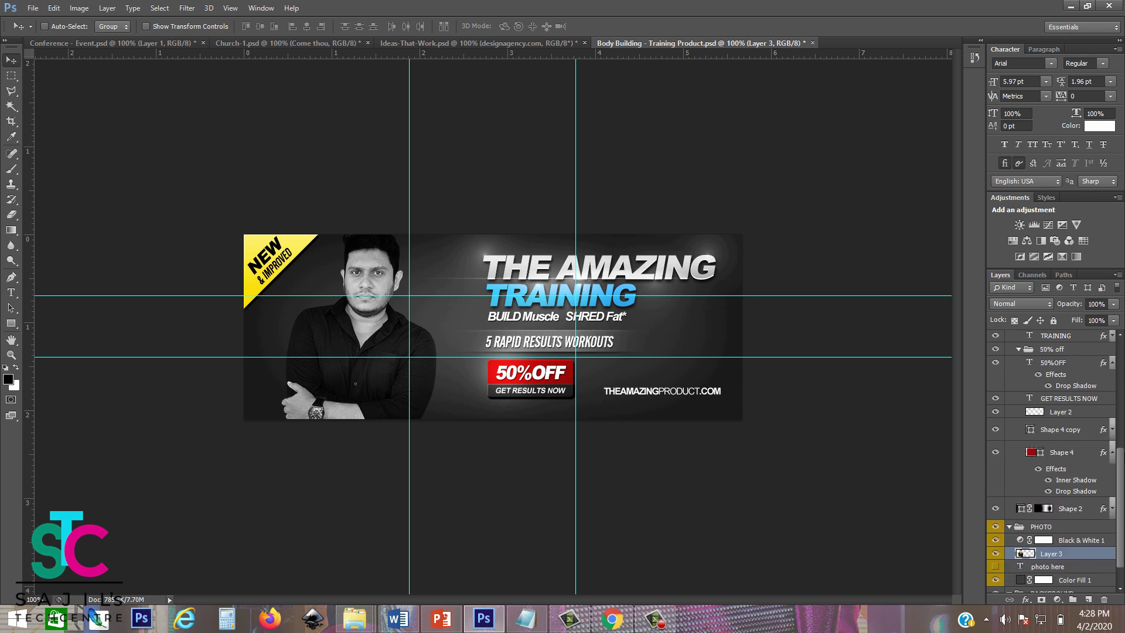